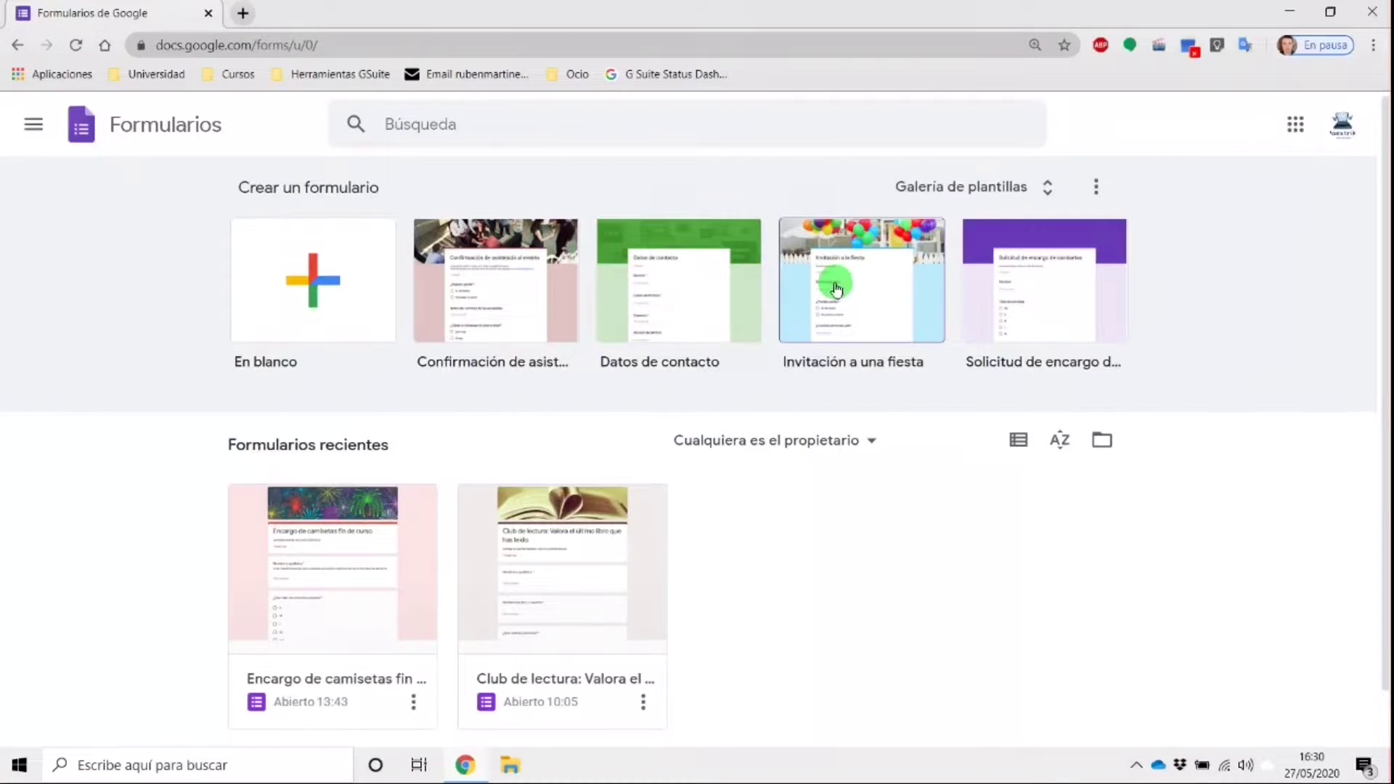
# Step: Browse the personal and work designs in the template gallery and create a blank form
pyautogui.click(918, 286)
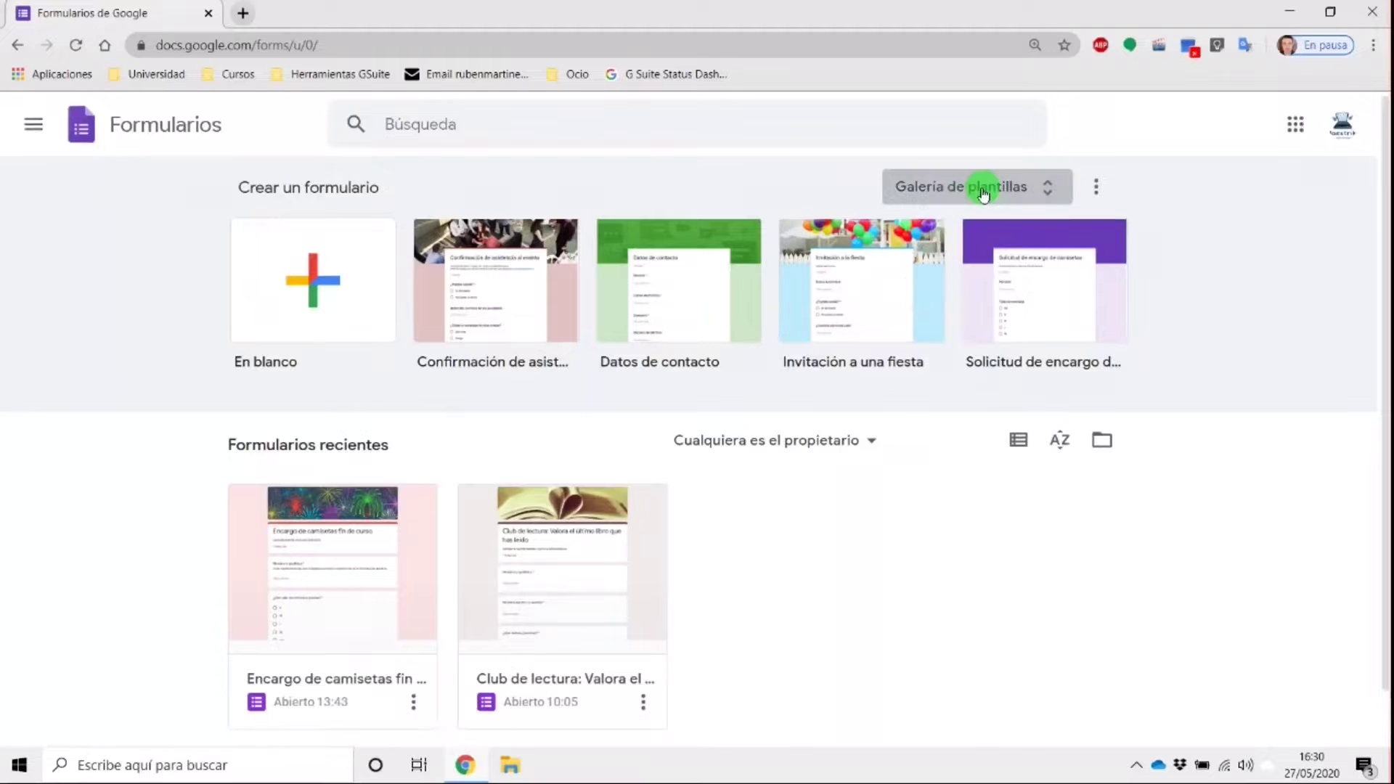
pyautogui.click(959, 186)
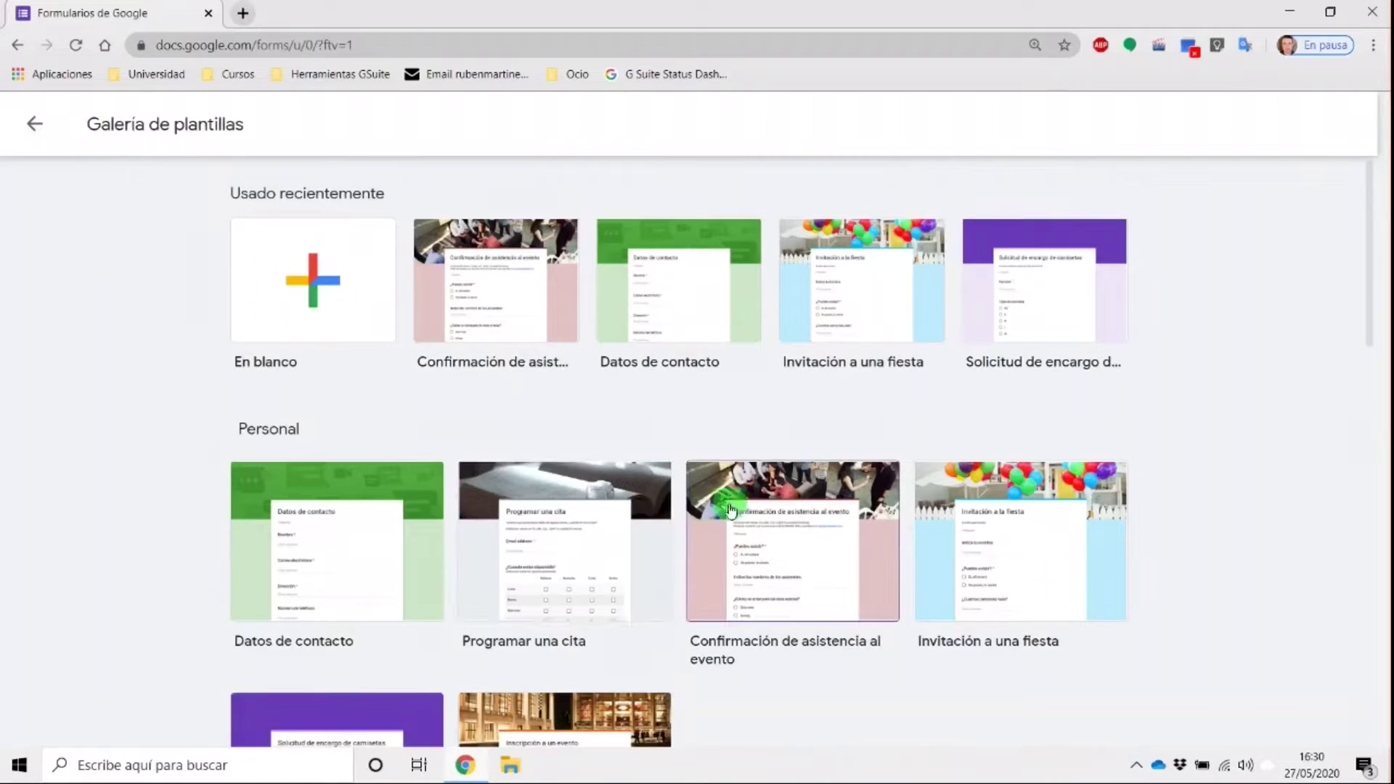
pyautogui.scroll(-3, 977, 534)
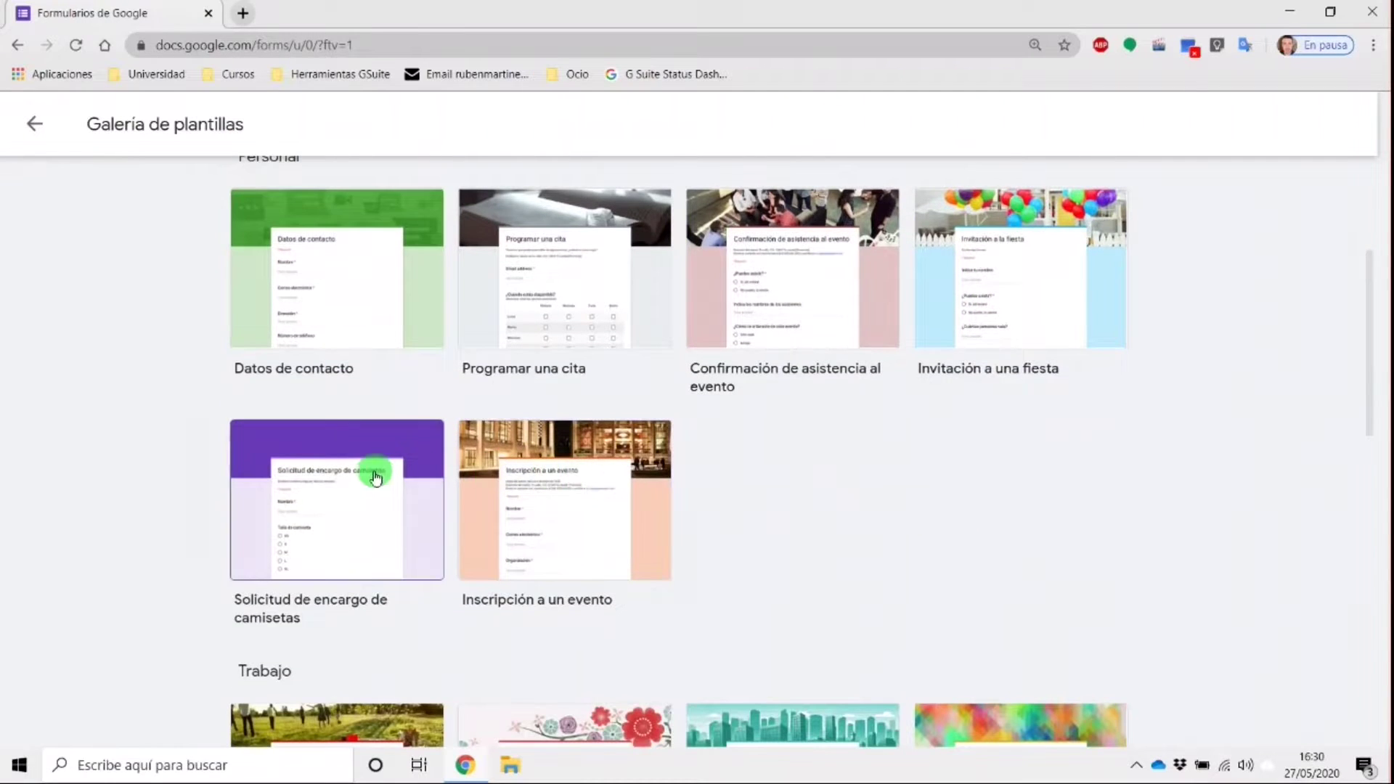
pyautogui.scroll(-1, 372, 479)
pyautogui.scroll(-2, 372, 479)
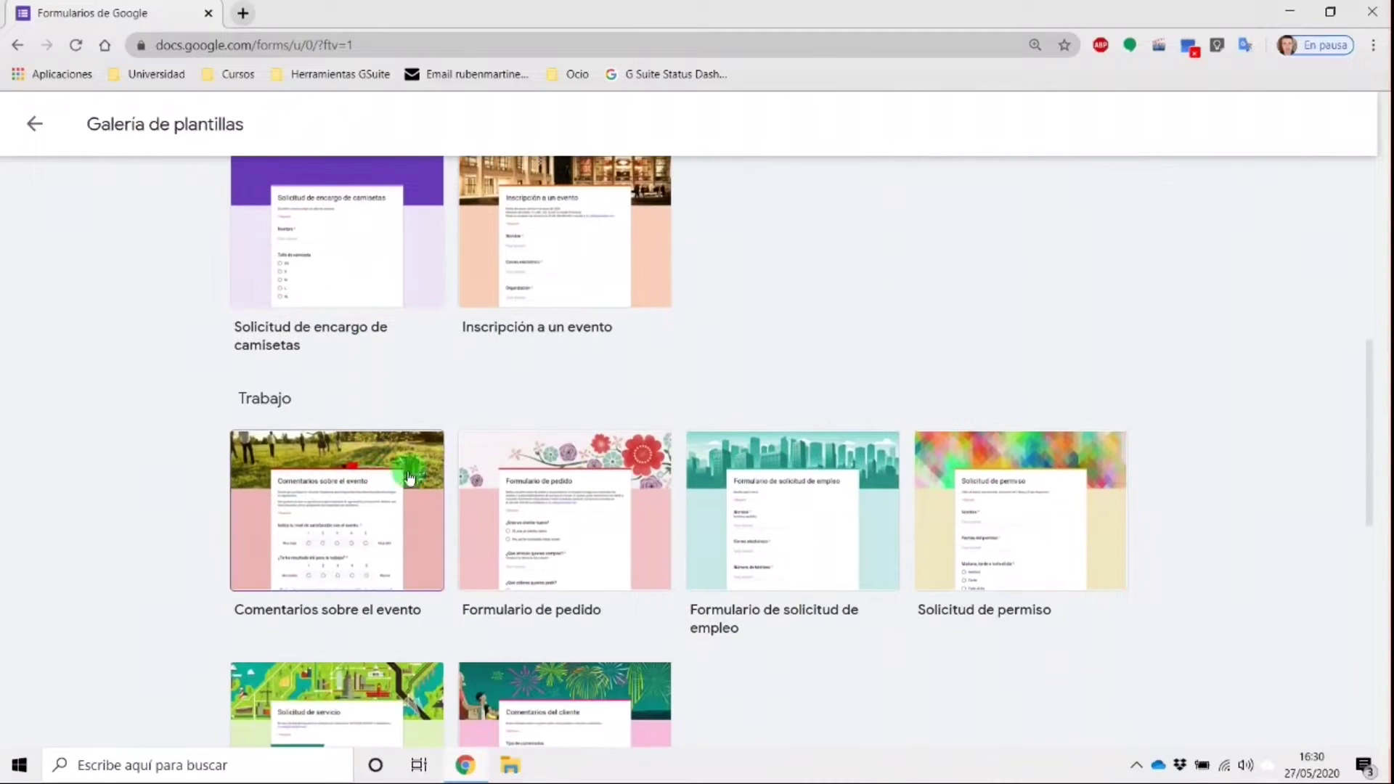
pyautogui.scroll(1, 659, 493)
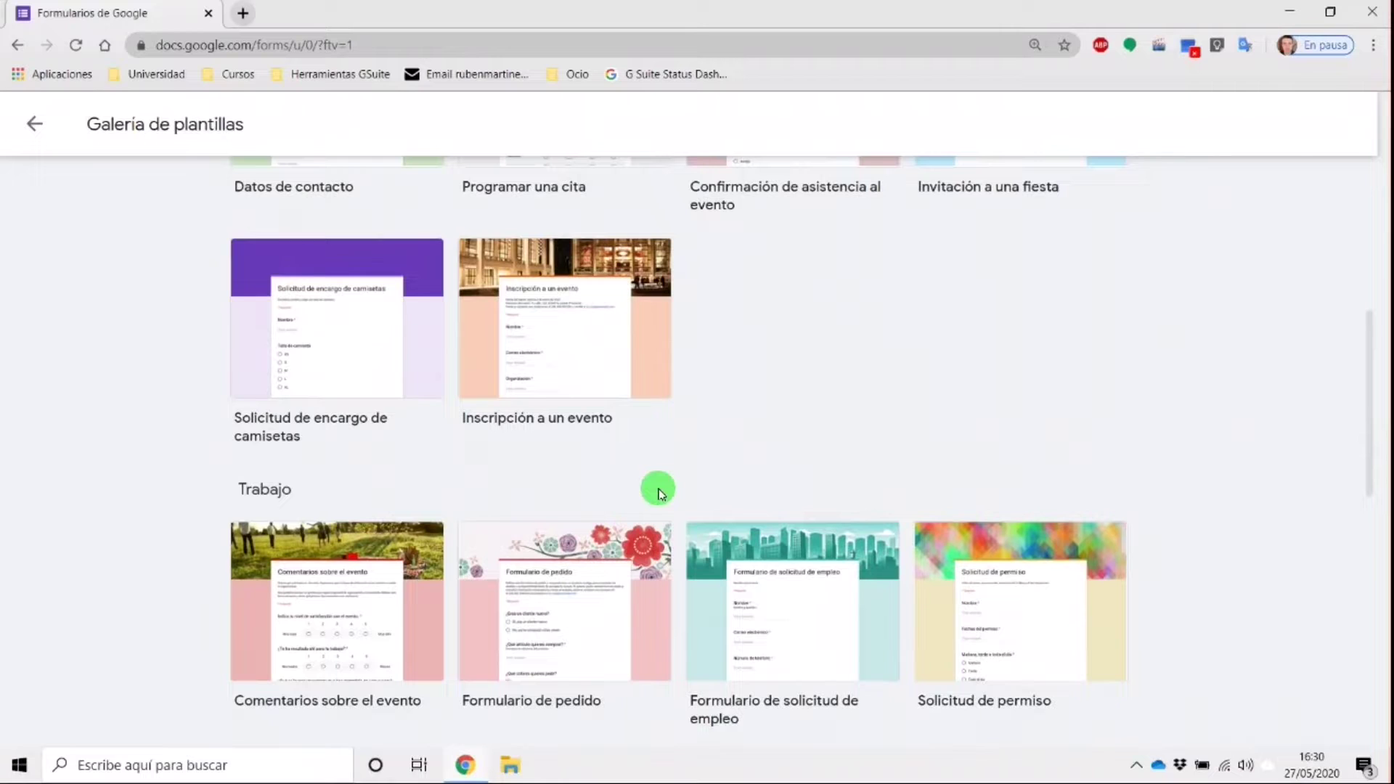
pyautogui.scroll(2, 804, 417)
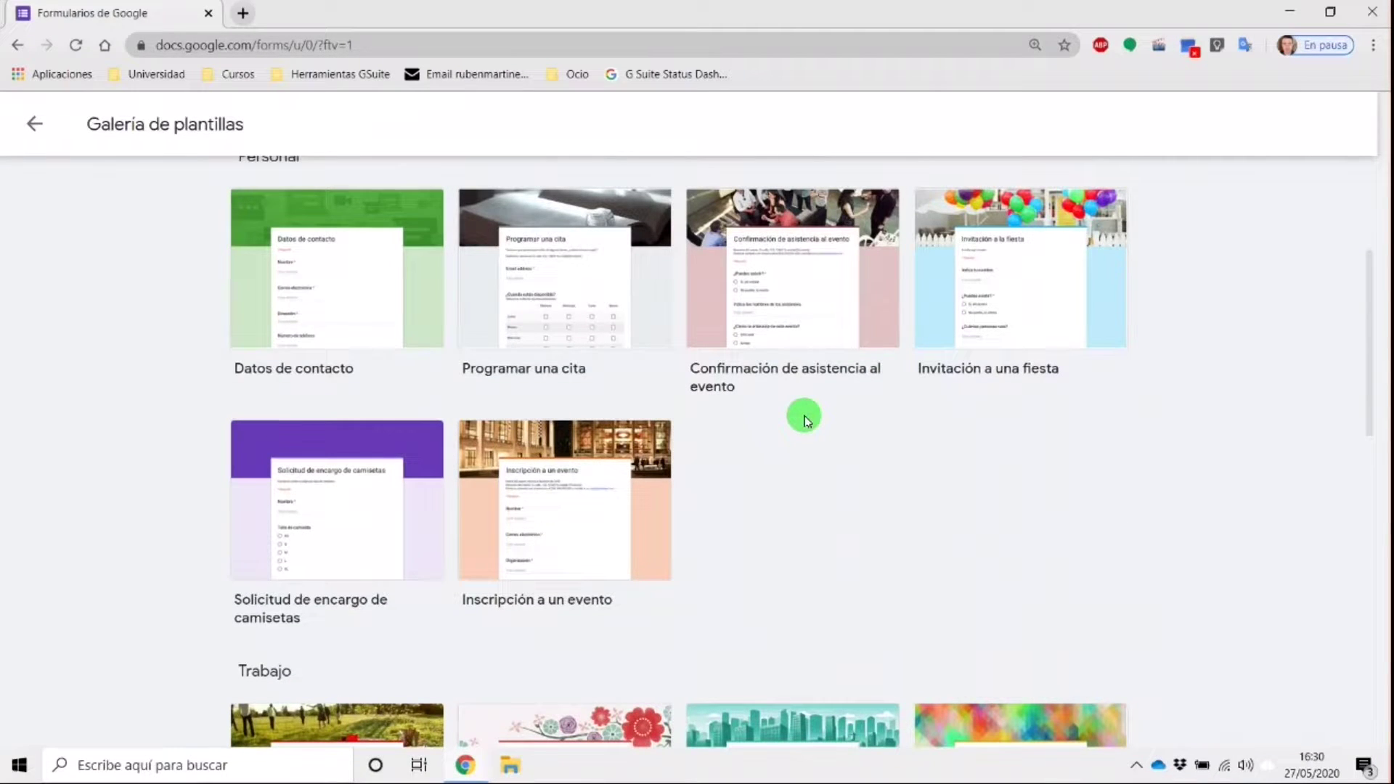
pyautogui.scroll(3, 668, 346)
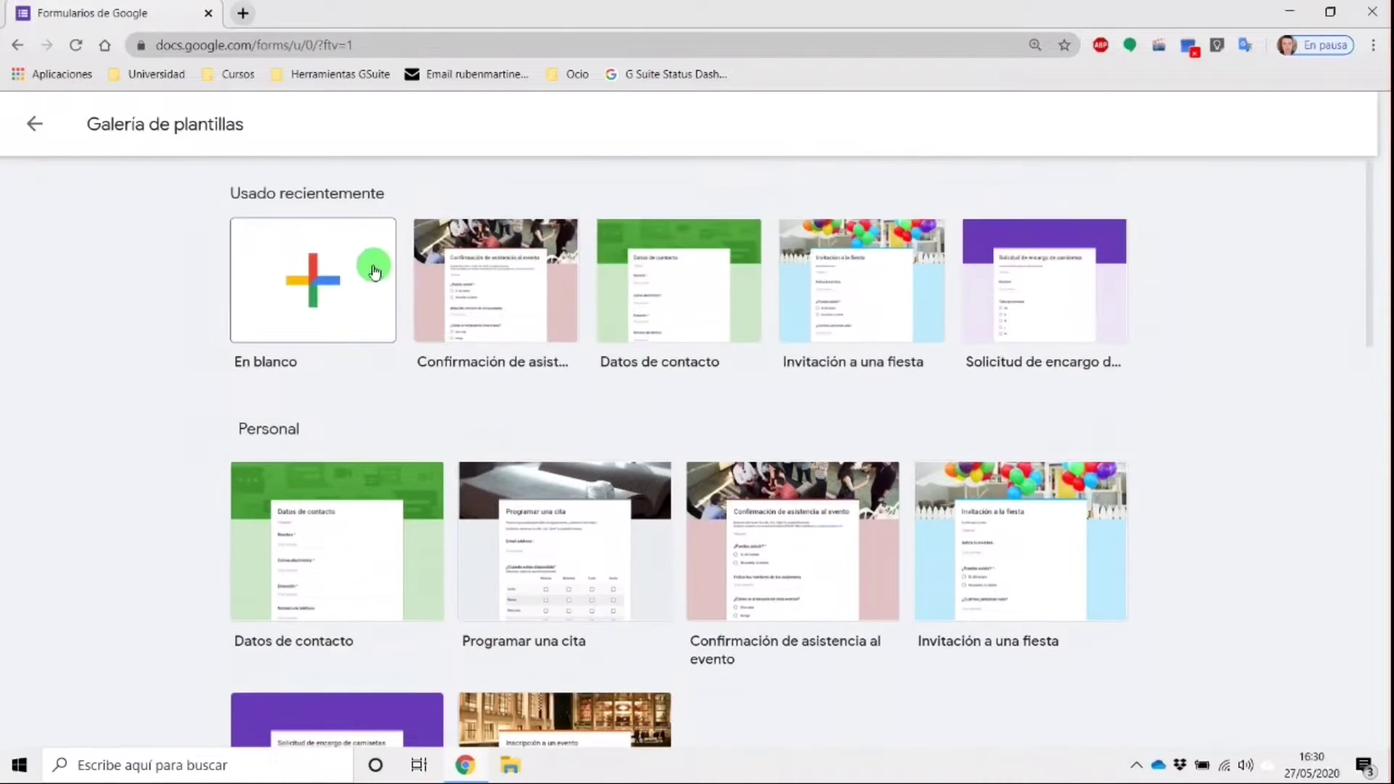
pyautogui.click(349, 266)
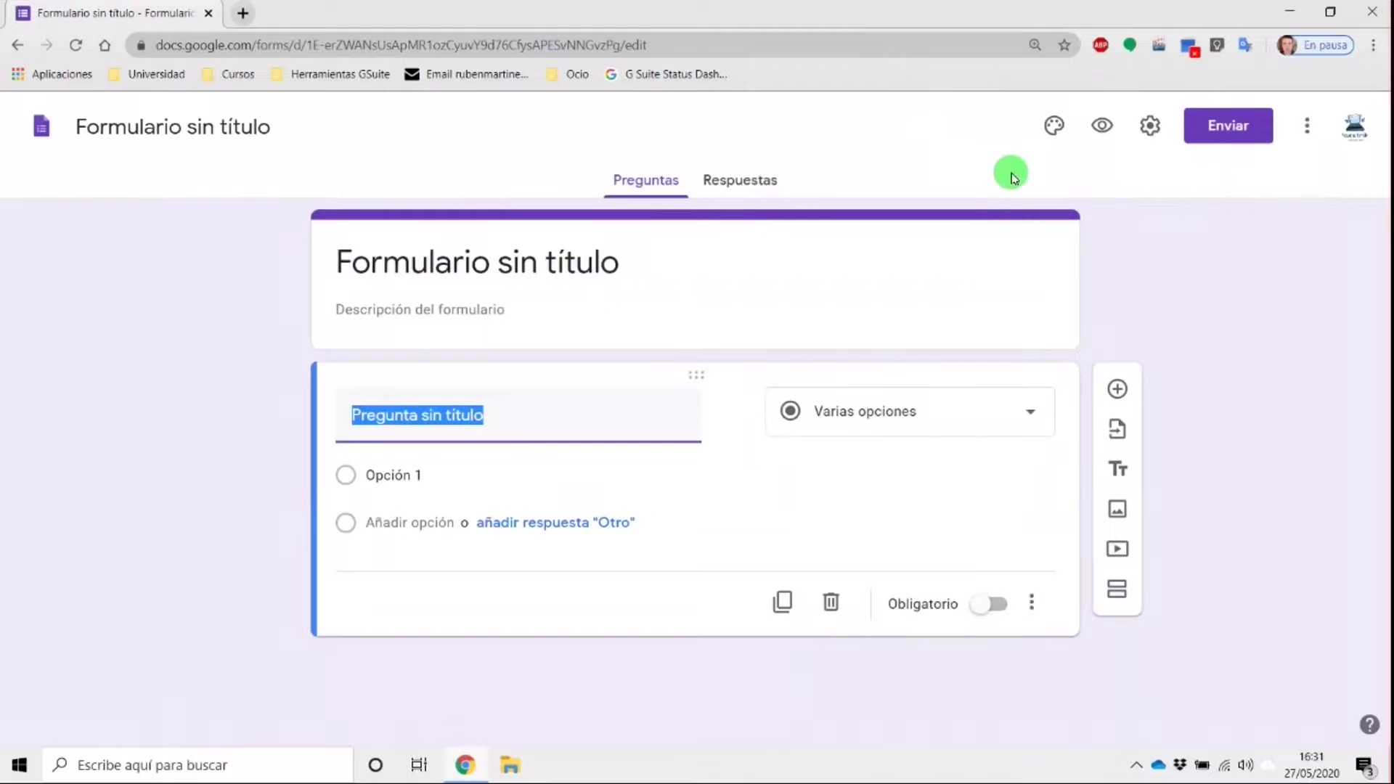
# Step: Examine the theme options, including the work and school header images and the option to upload a custom header
pyautogui.click(1057, 130)
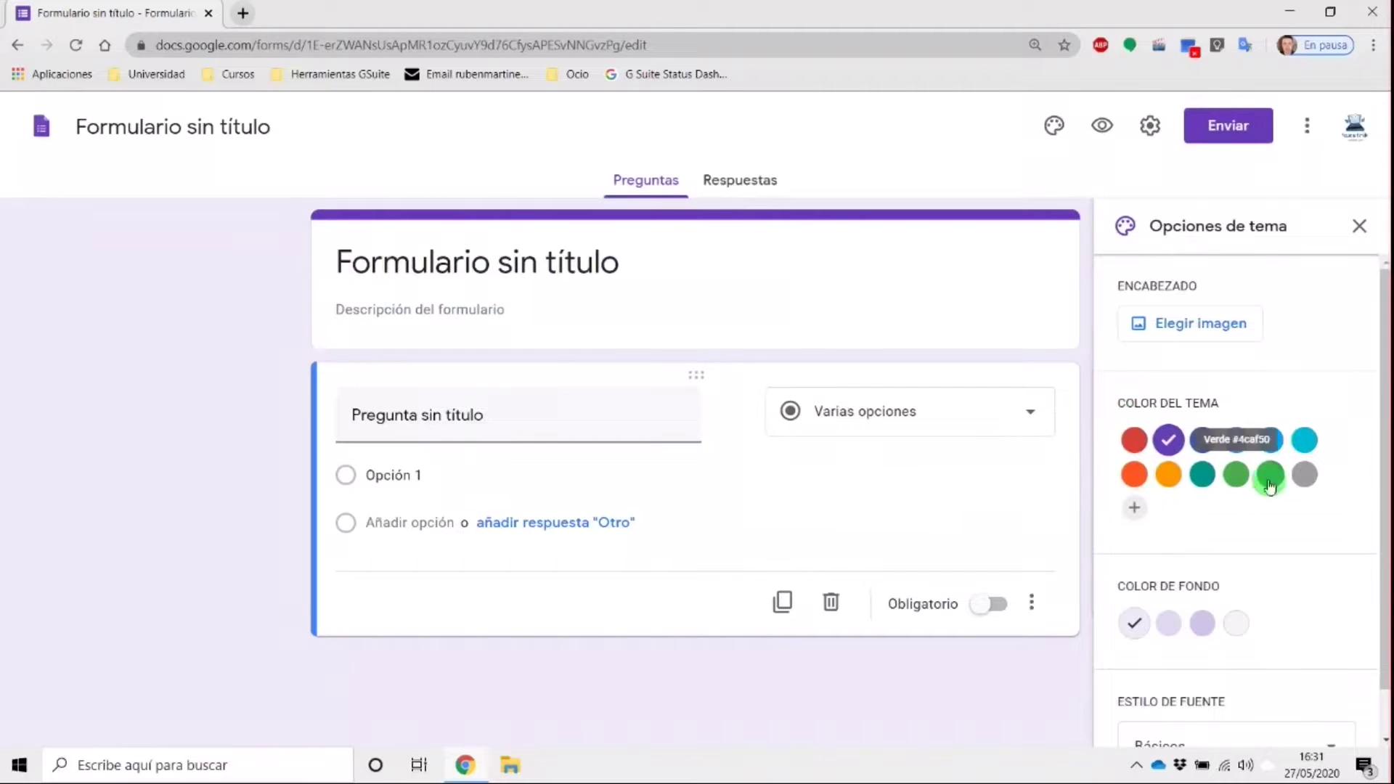
pyautogui.click(1202, 331)
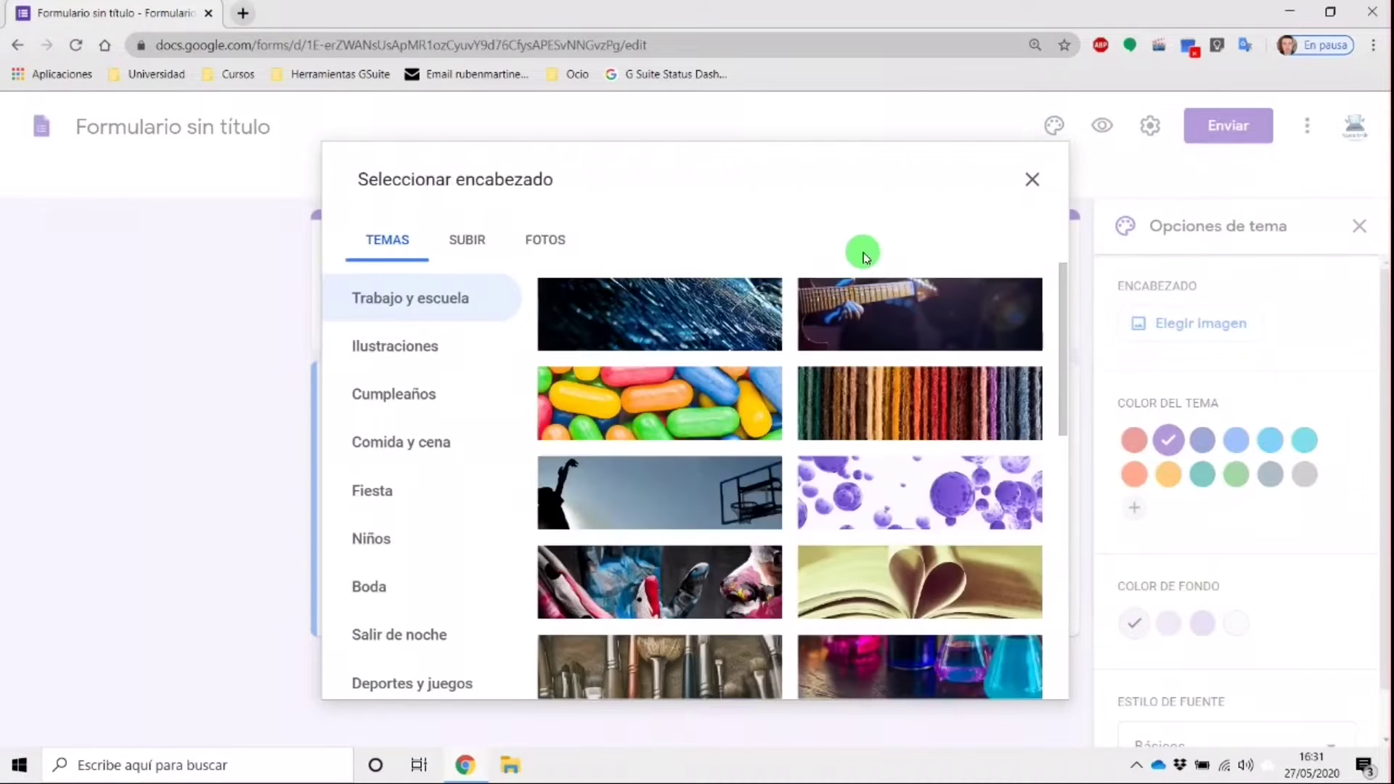
pyautogui.scroll(-1, 770, 430)
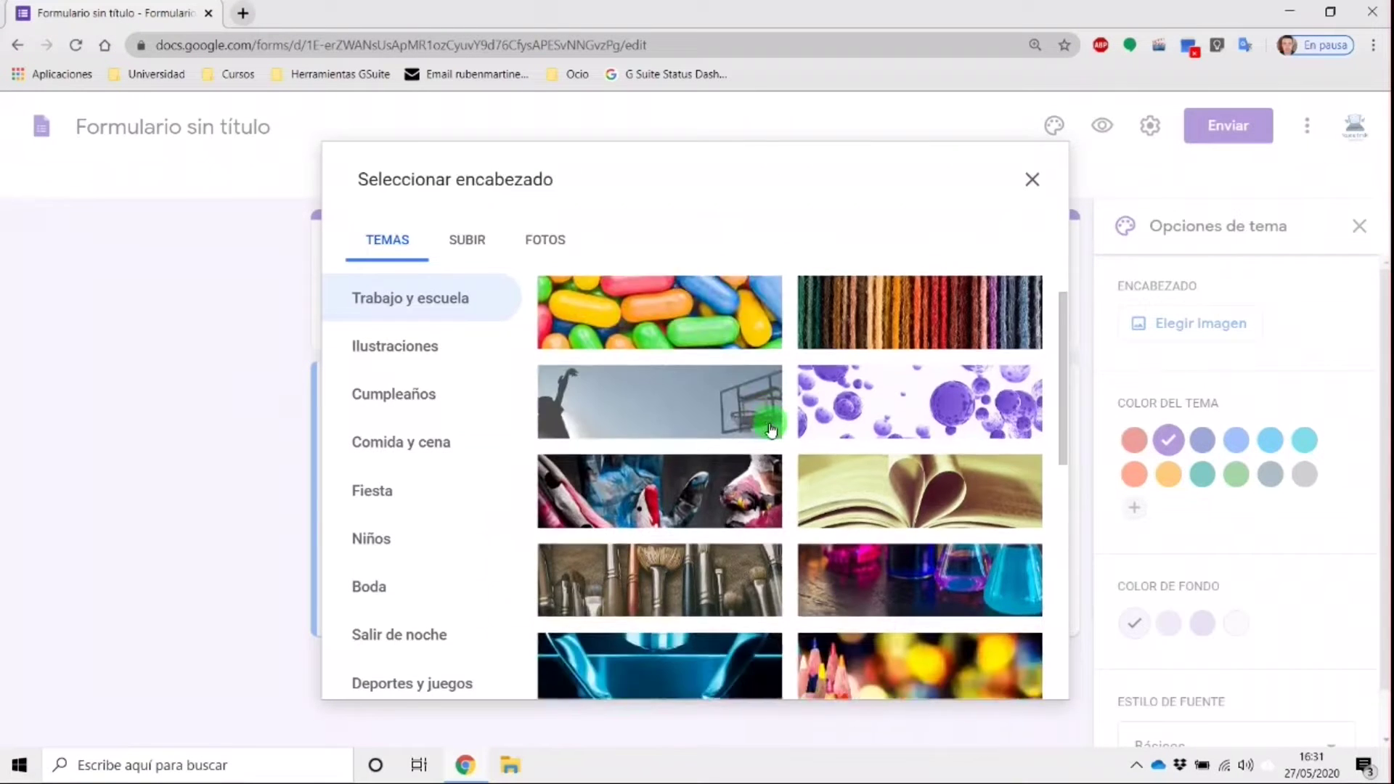
pyautogui.scroll(-10, 771, 430)
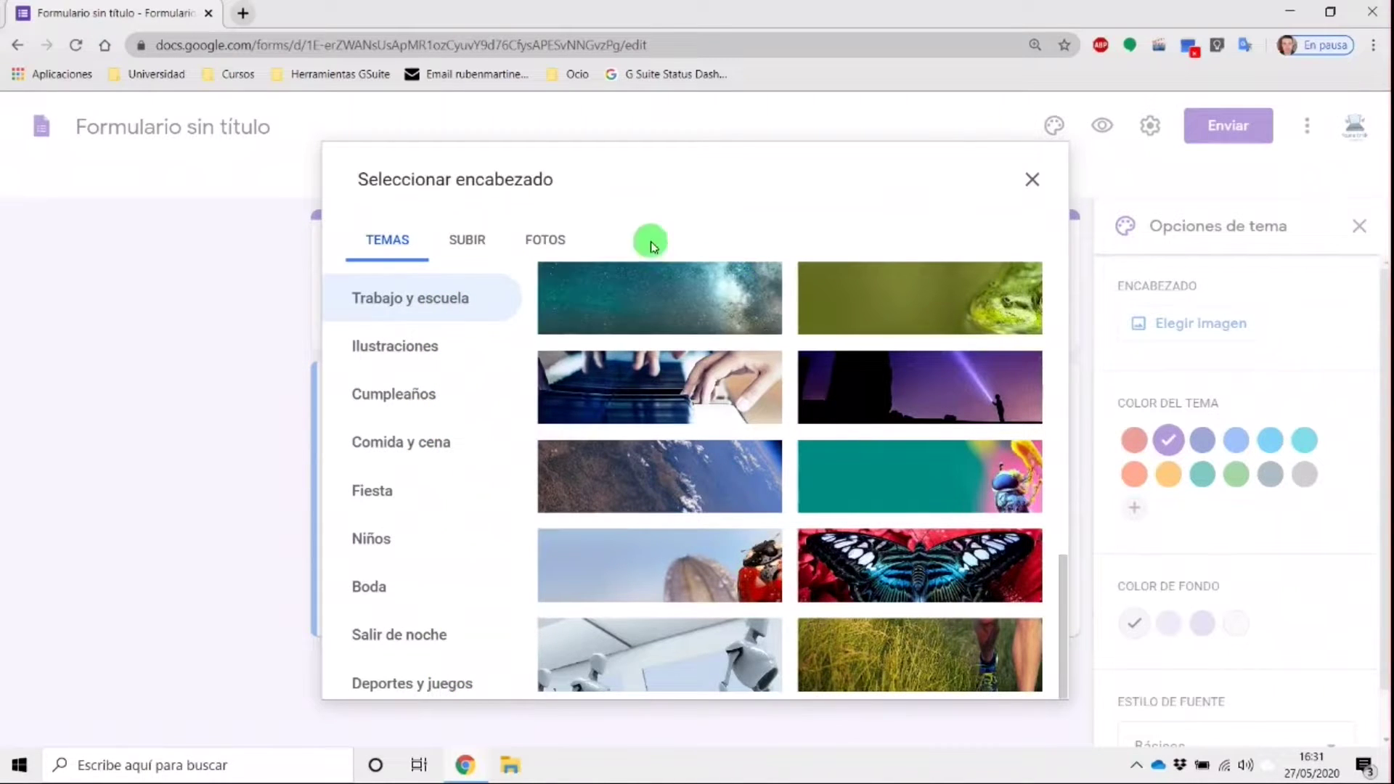
pyautogui.click(467, 239)
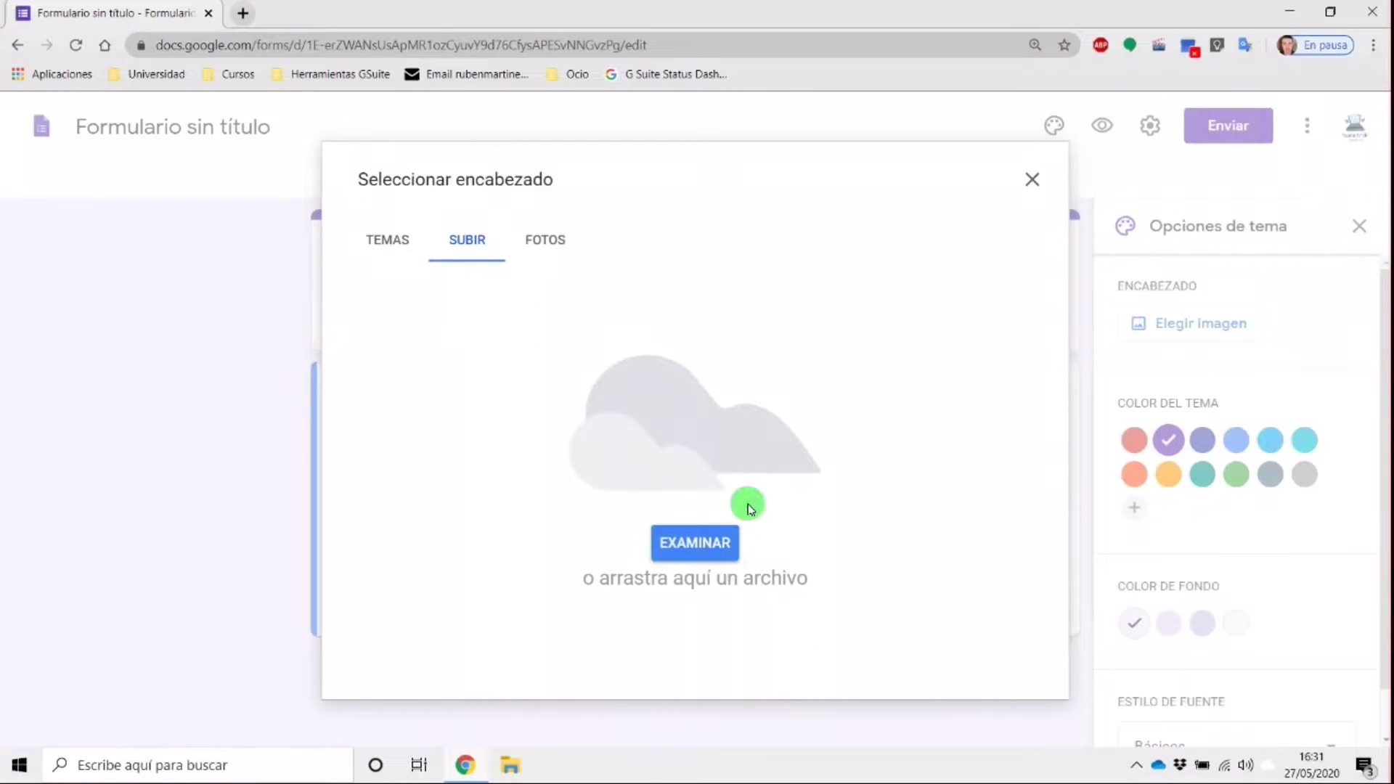
pyautogui.click(715, 540)
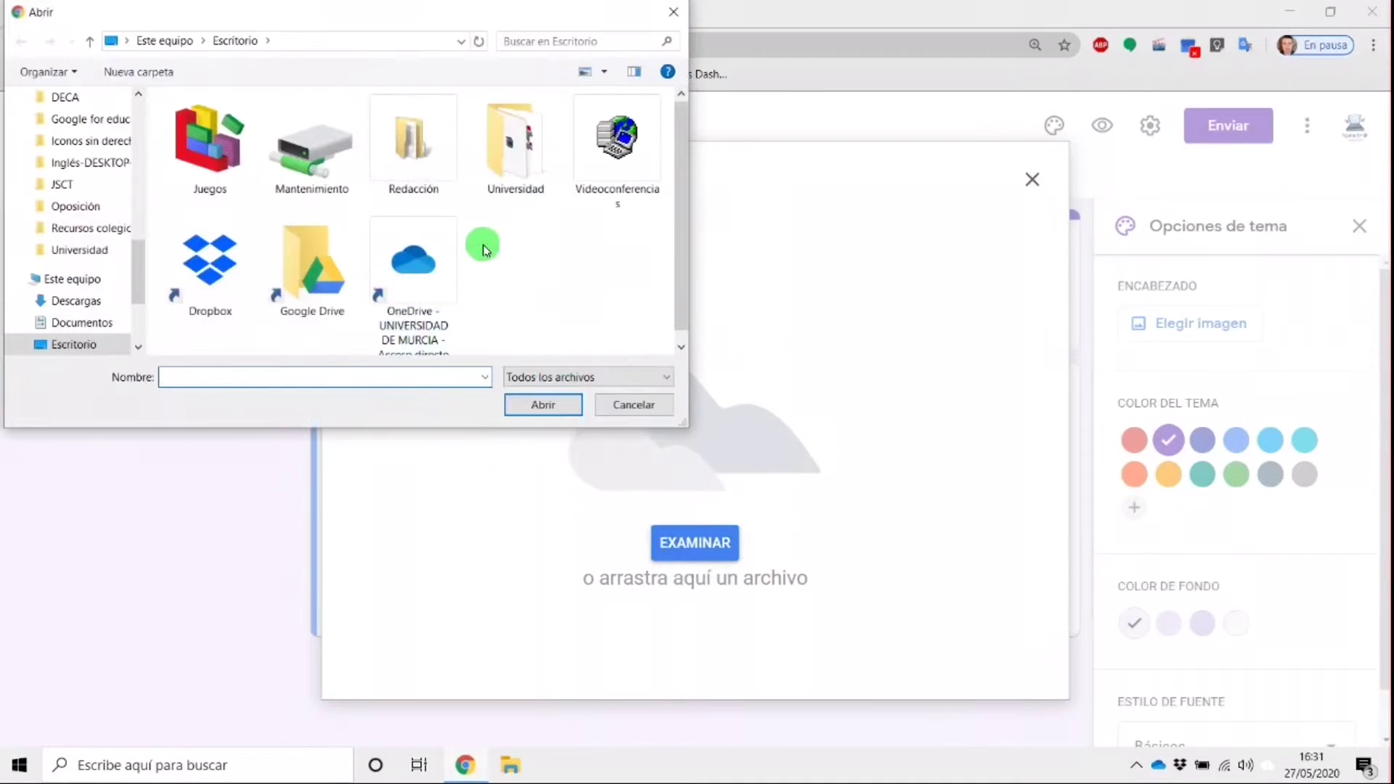
pyautogui.click(673, 12)
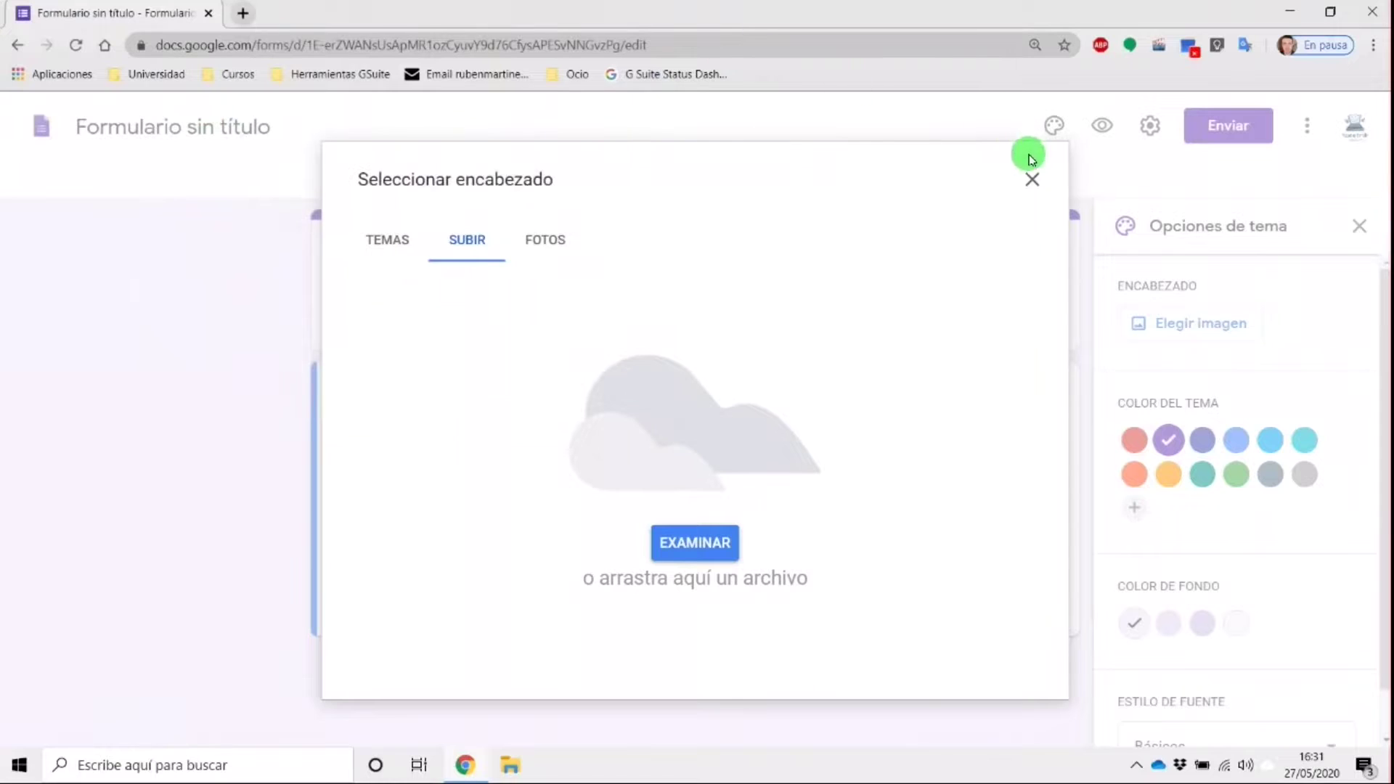
pyautogui.click(1032, 177)
pyautogui.click(1358, 226)
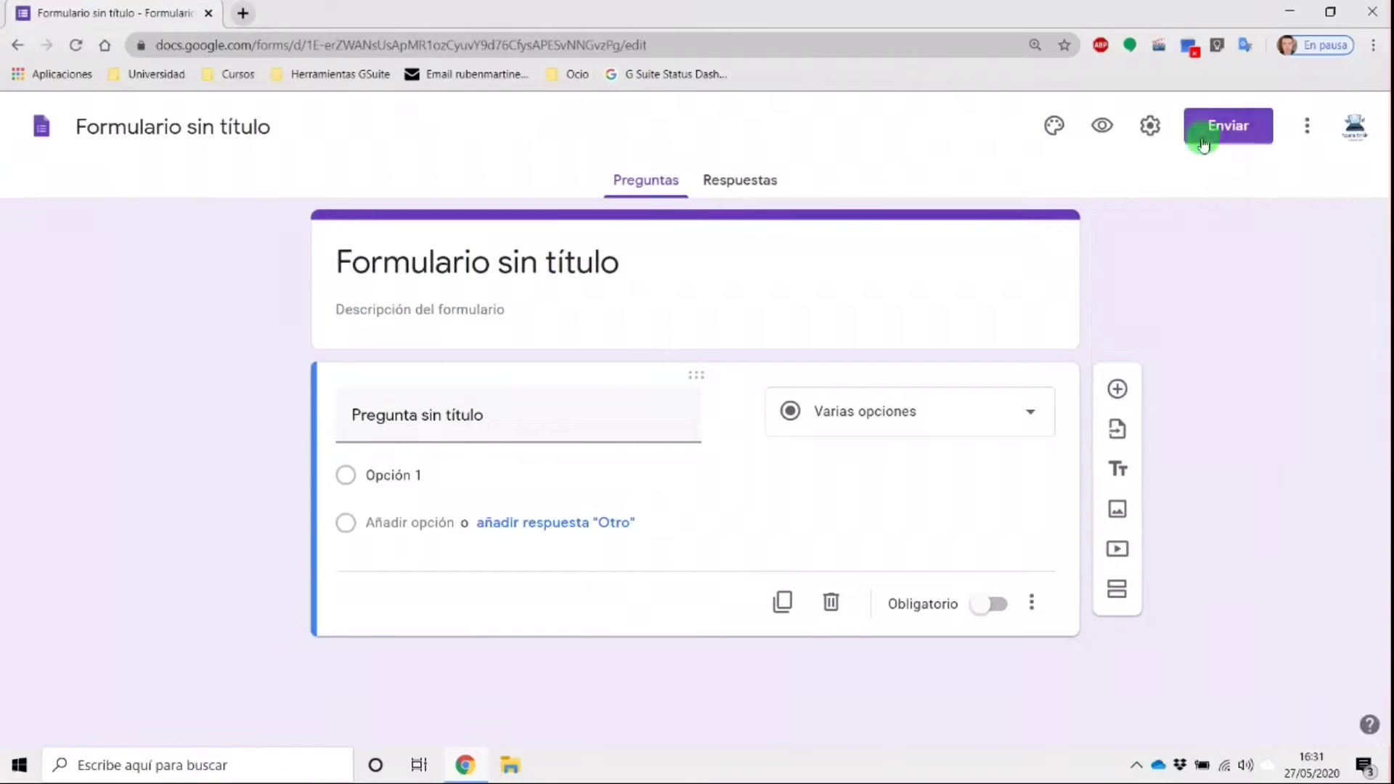
pyautogui.click(1149, 131)
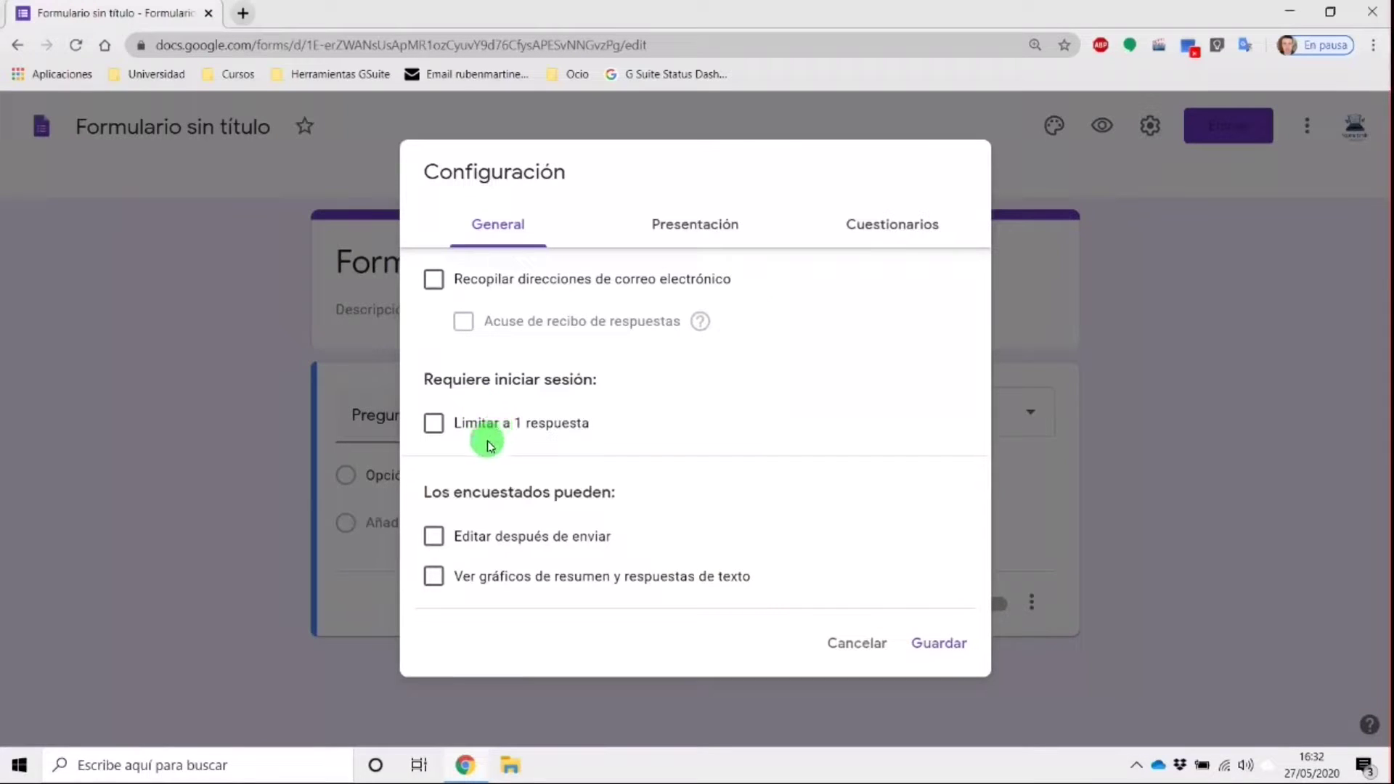
pyautogui.click(476, 424)
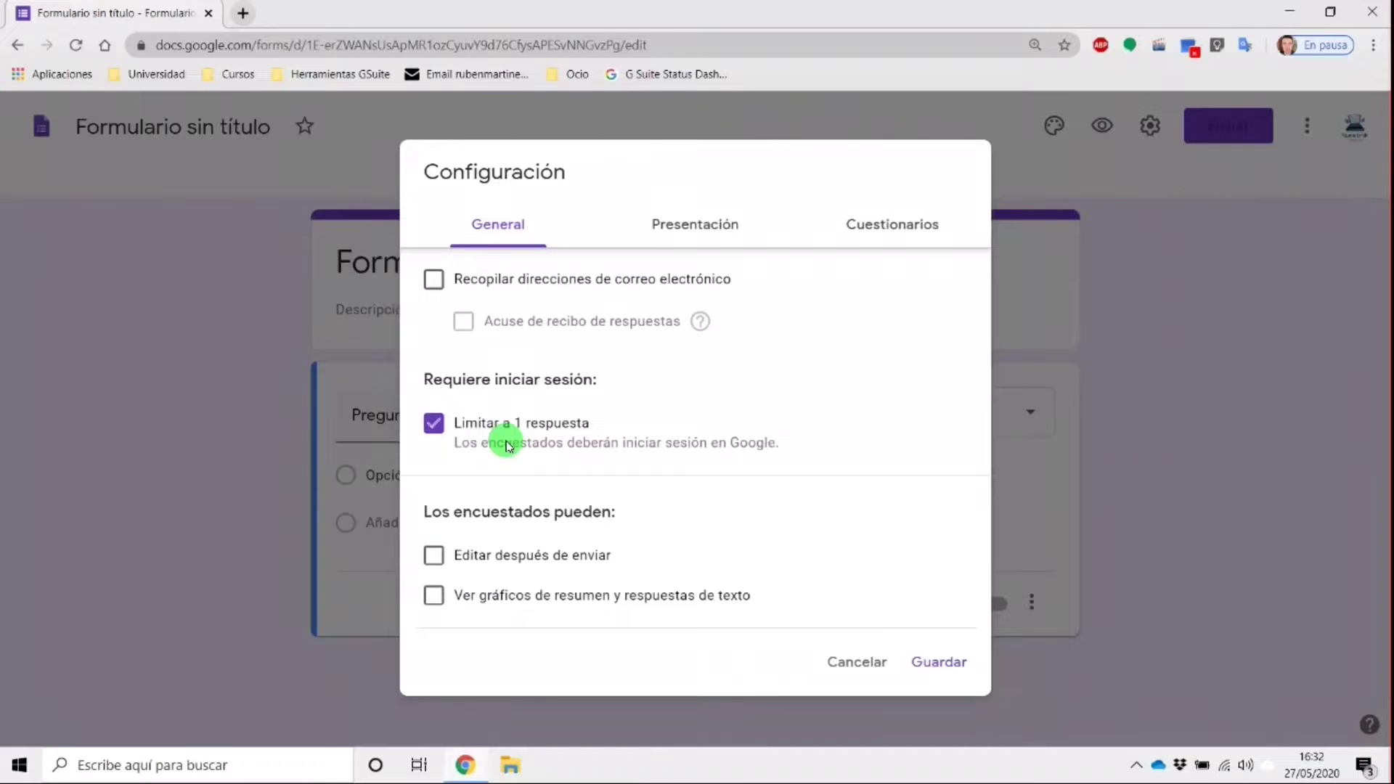
pyautogui.click(855, 663)
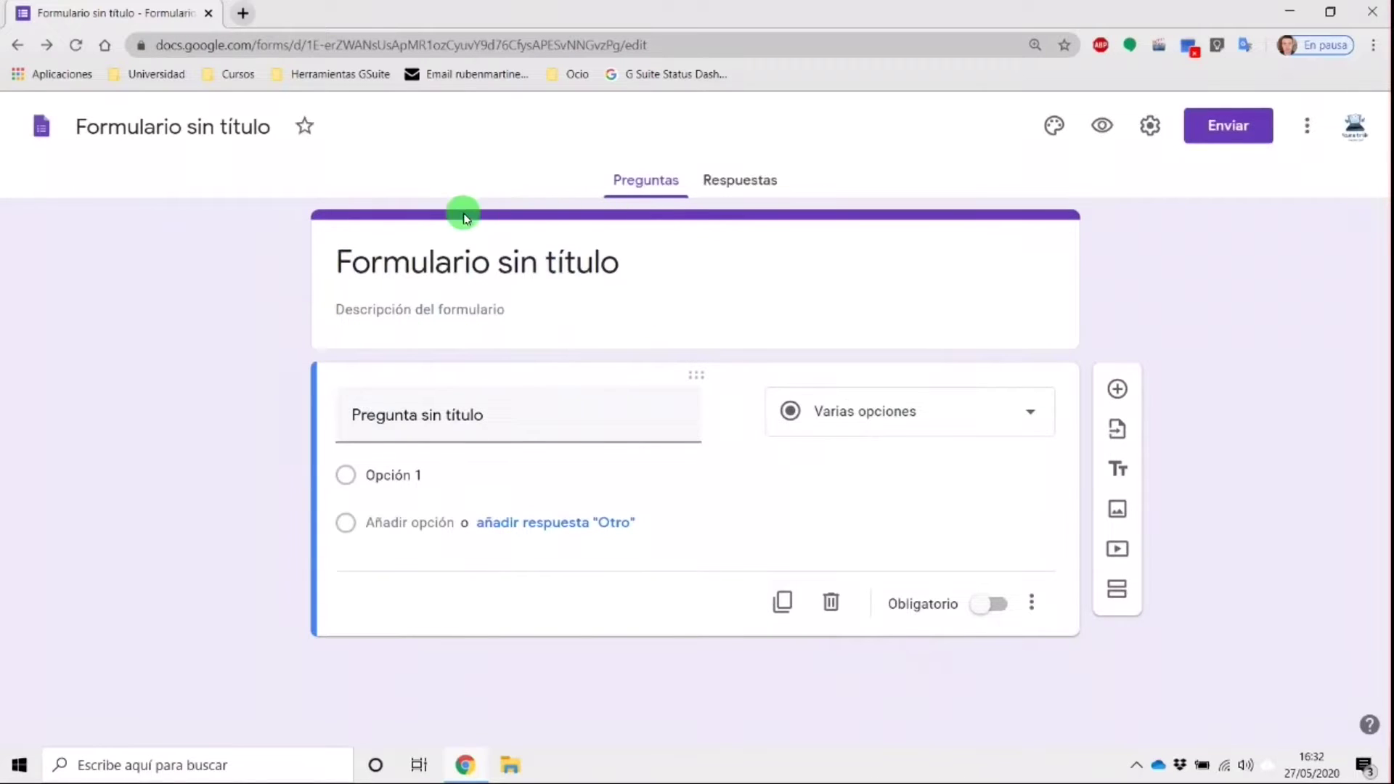
# Step: Title the form "Cuestionario de prueba" and enter "Prueba escrita" as its description
pyautogui.click(356, 265)
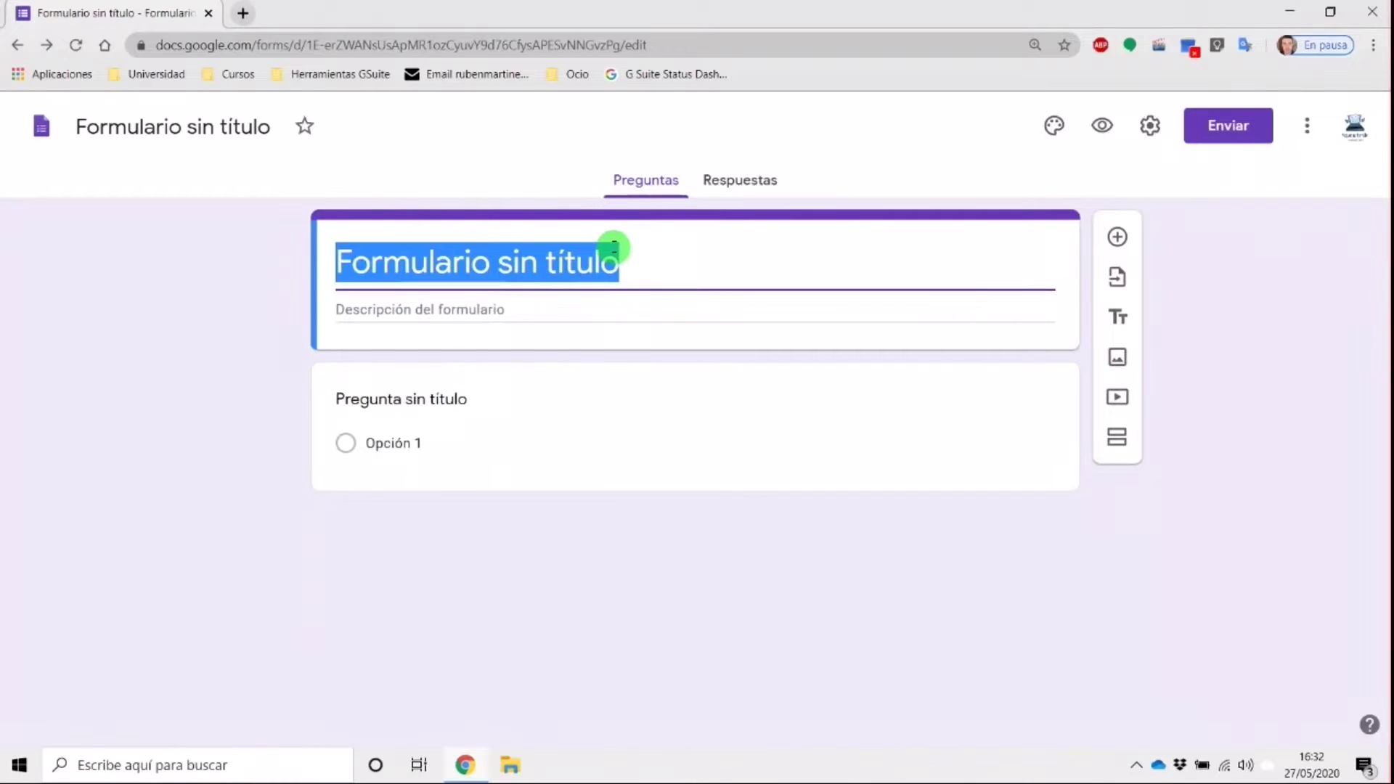
pyautogui.write('Cues')
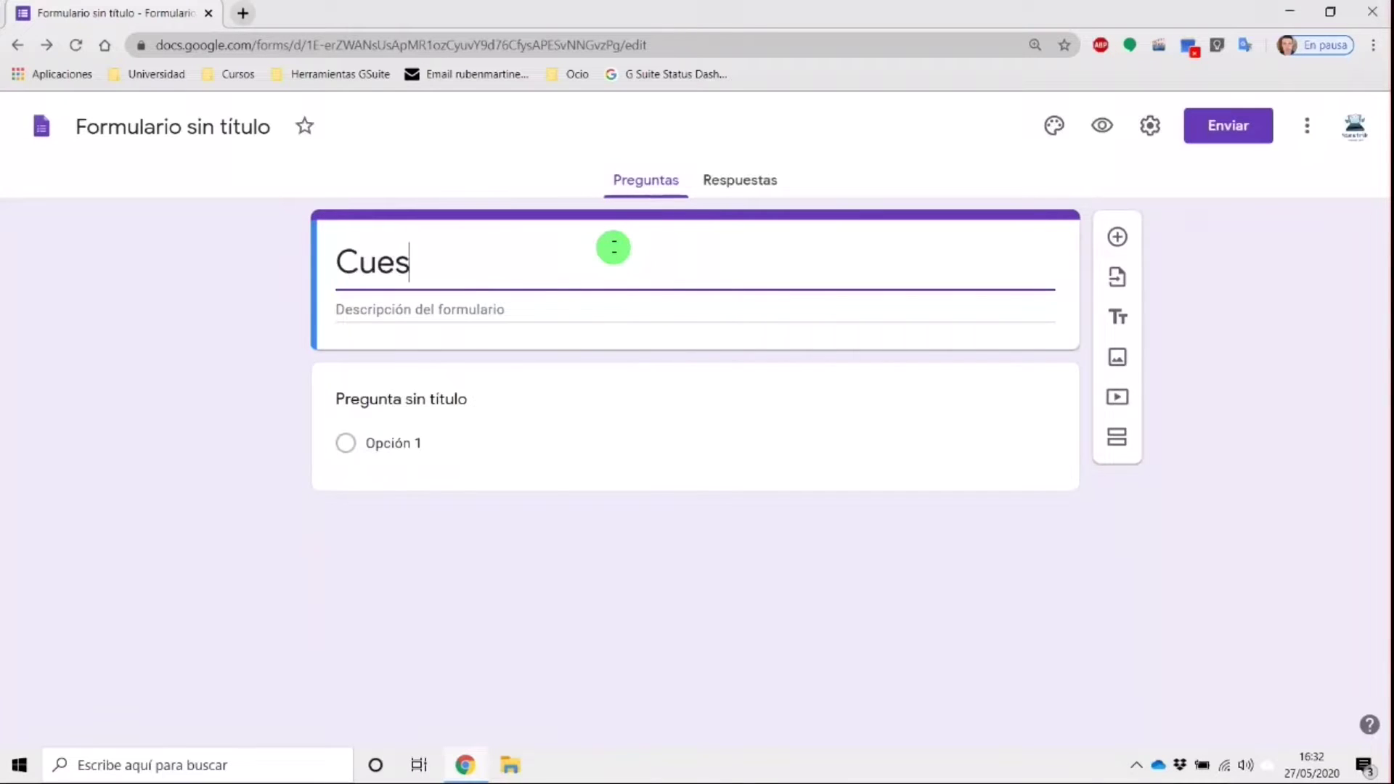
pyautogui.write('tionario de pr')
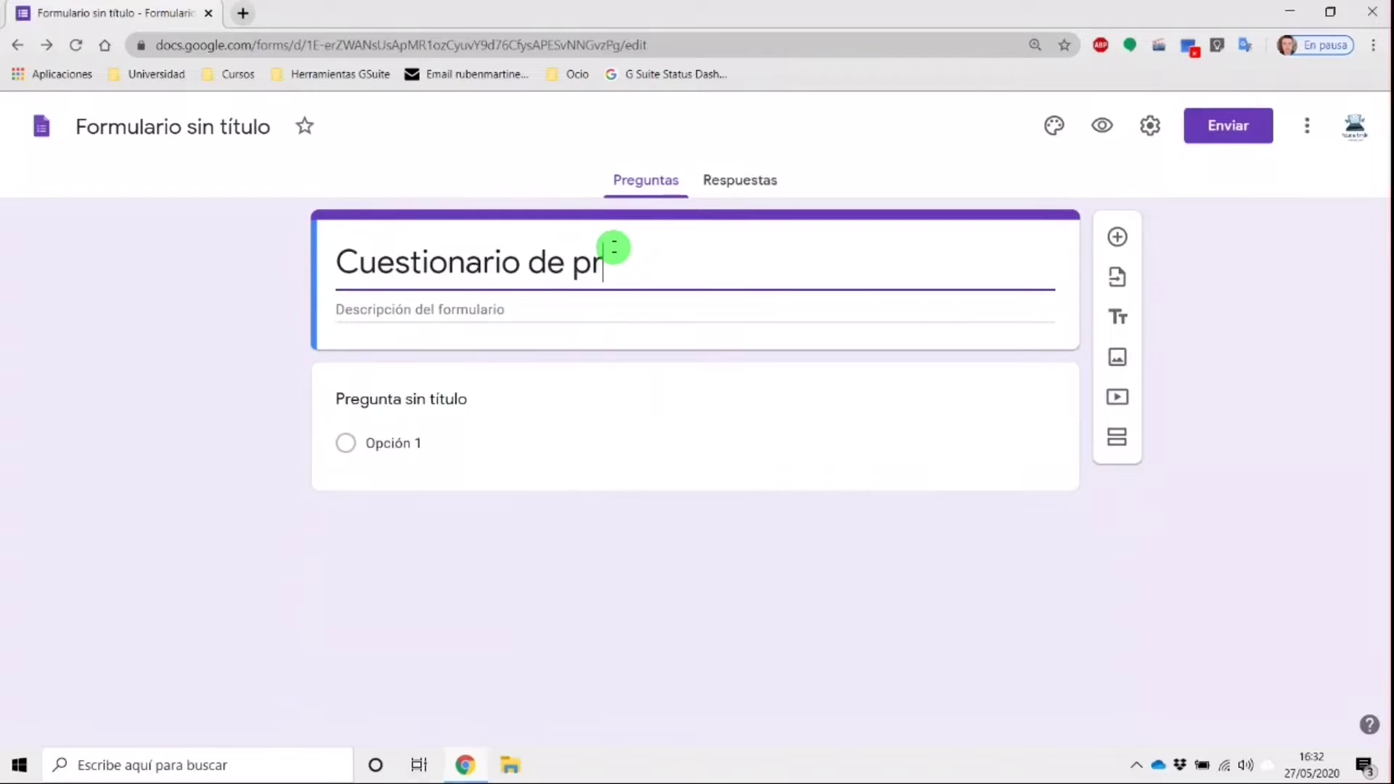
pyautogui.write('ueba')
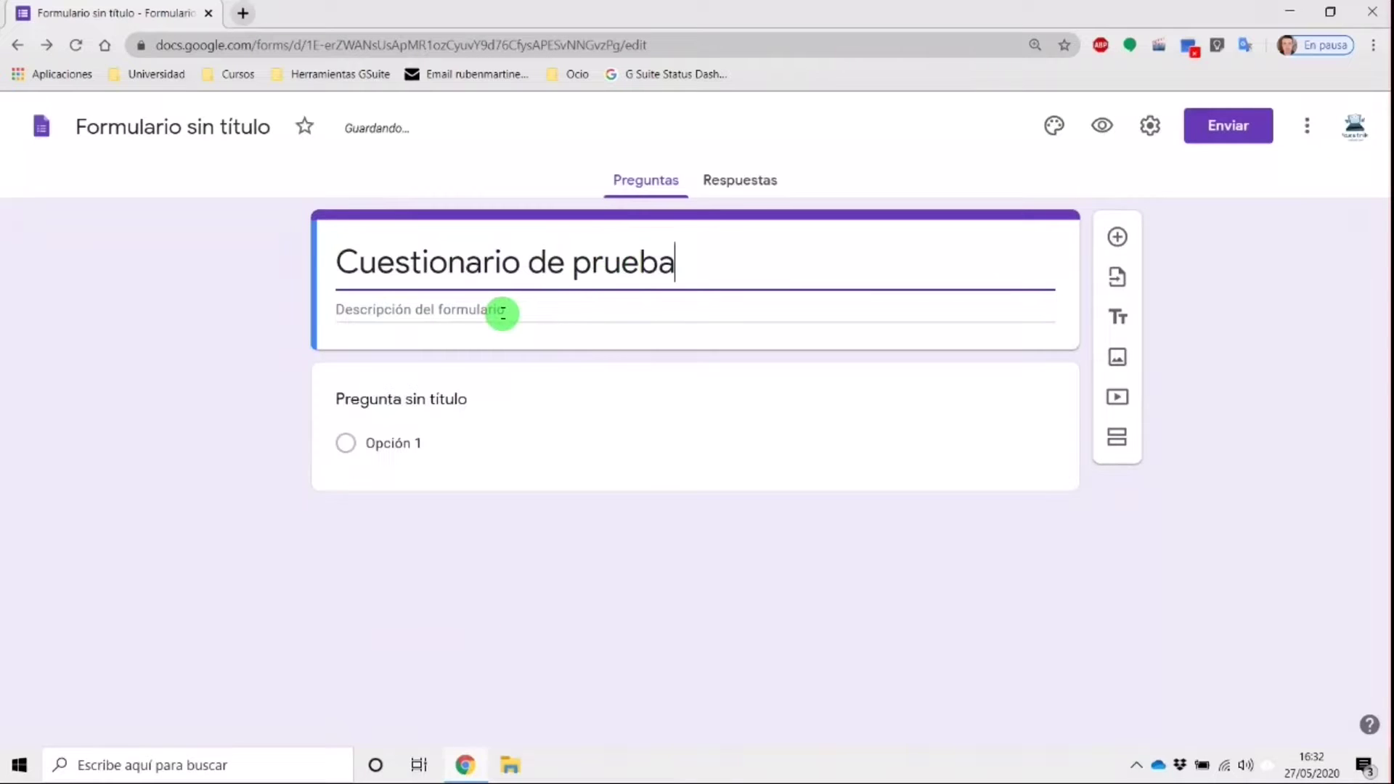
pyautogui.click(490, 310)
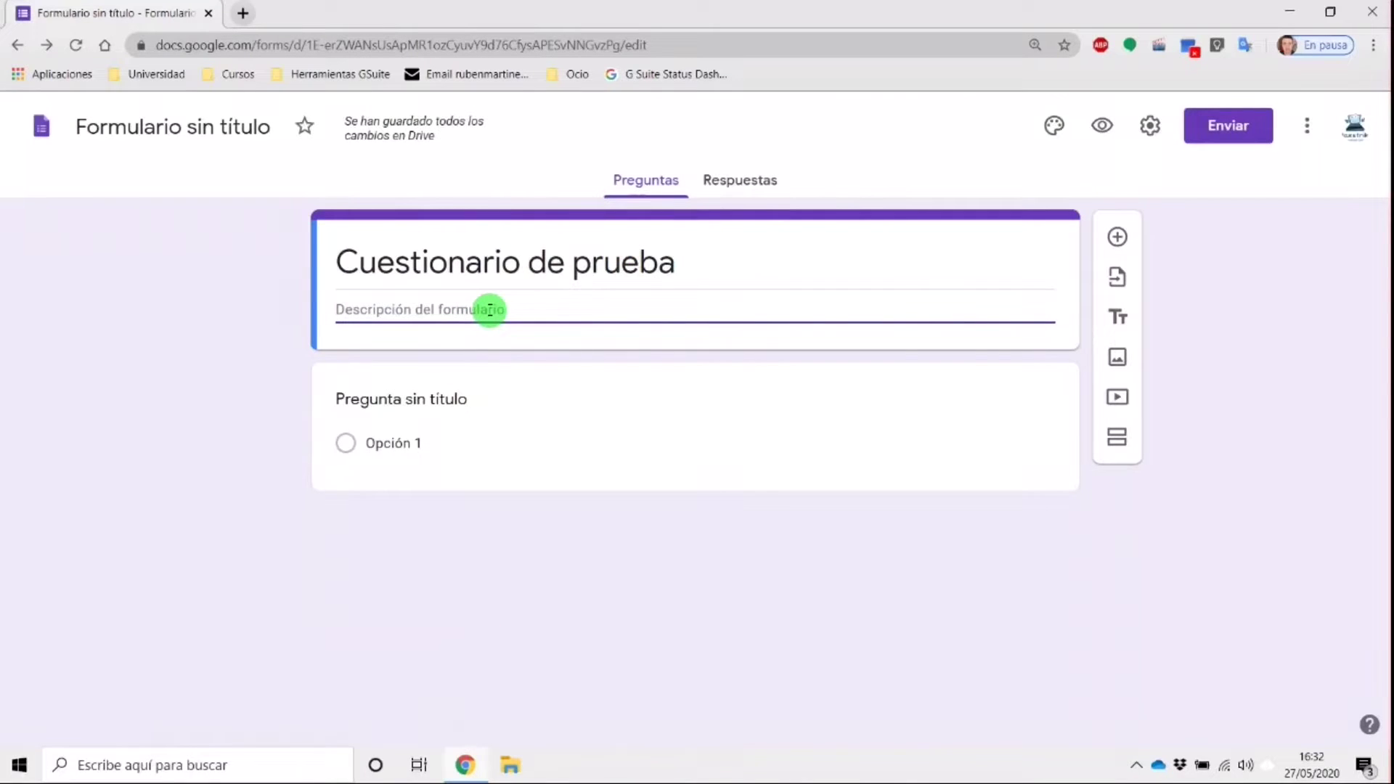
pyautogui.write('Prueba escrita')
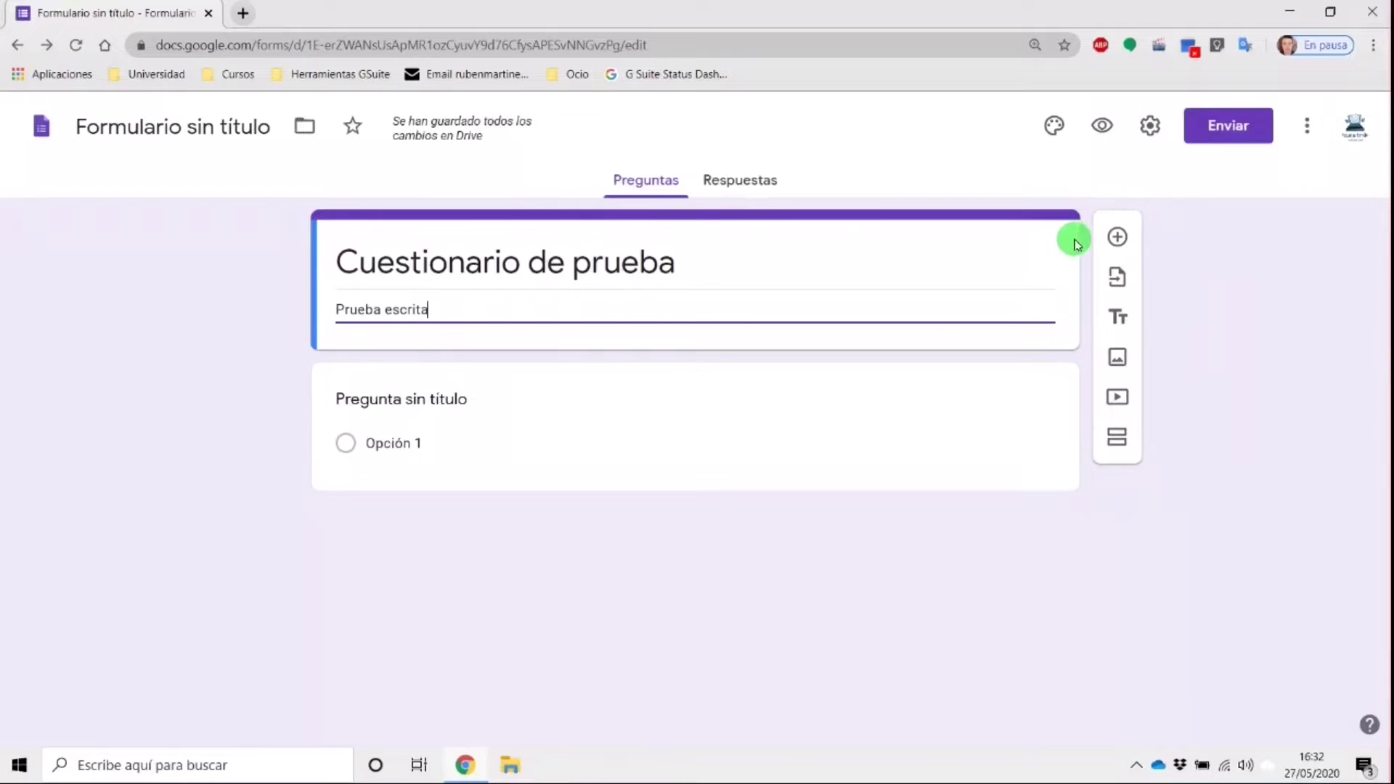
# Step: Add a new question directly below the form's title and description block
pyautogui.click(1116, 239)
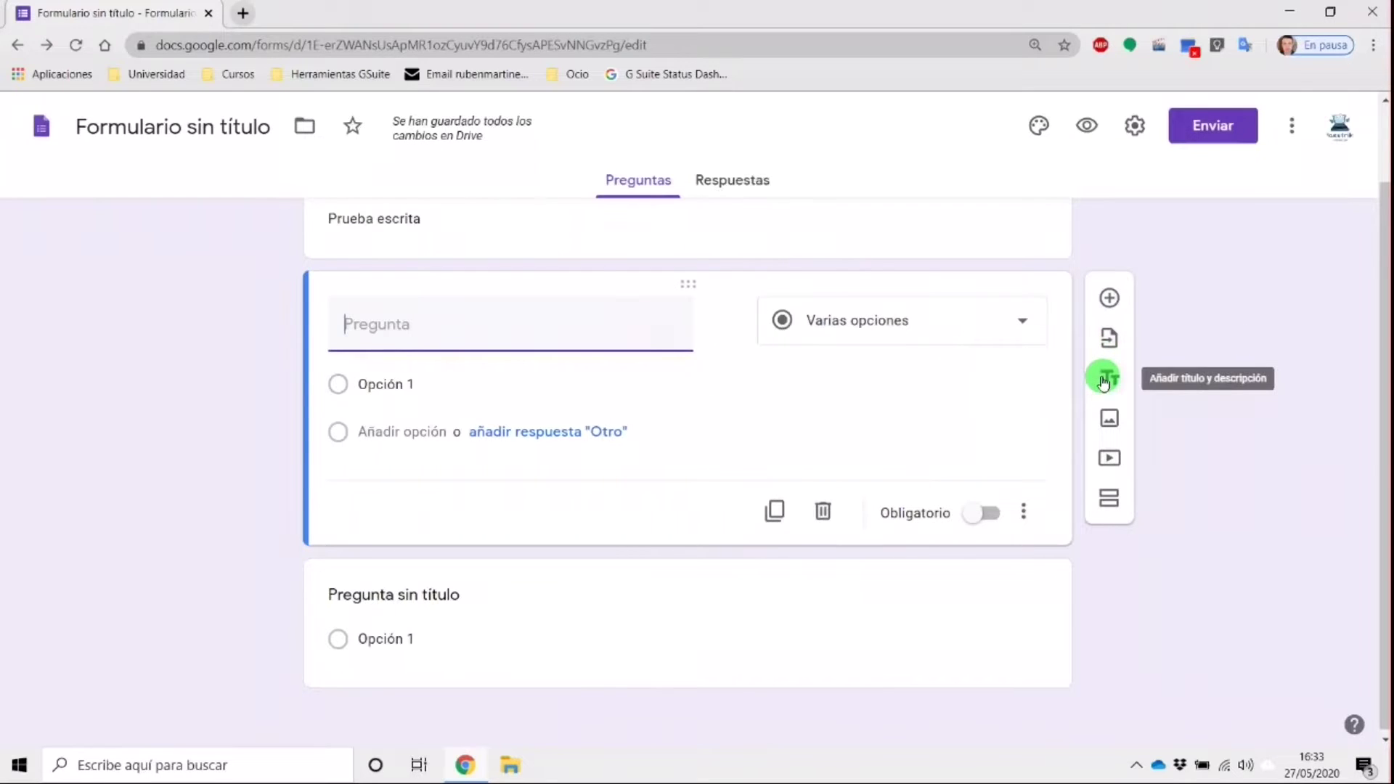
pyautogui.scroll(1, 1103, 381)
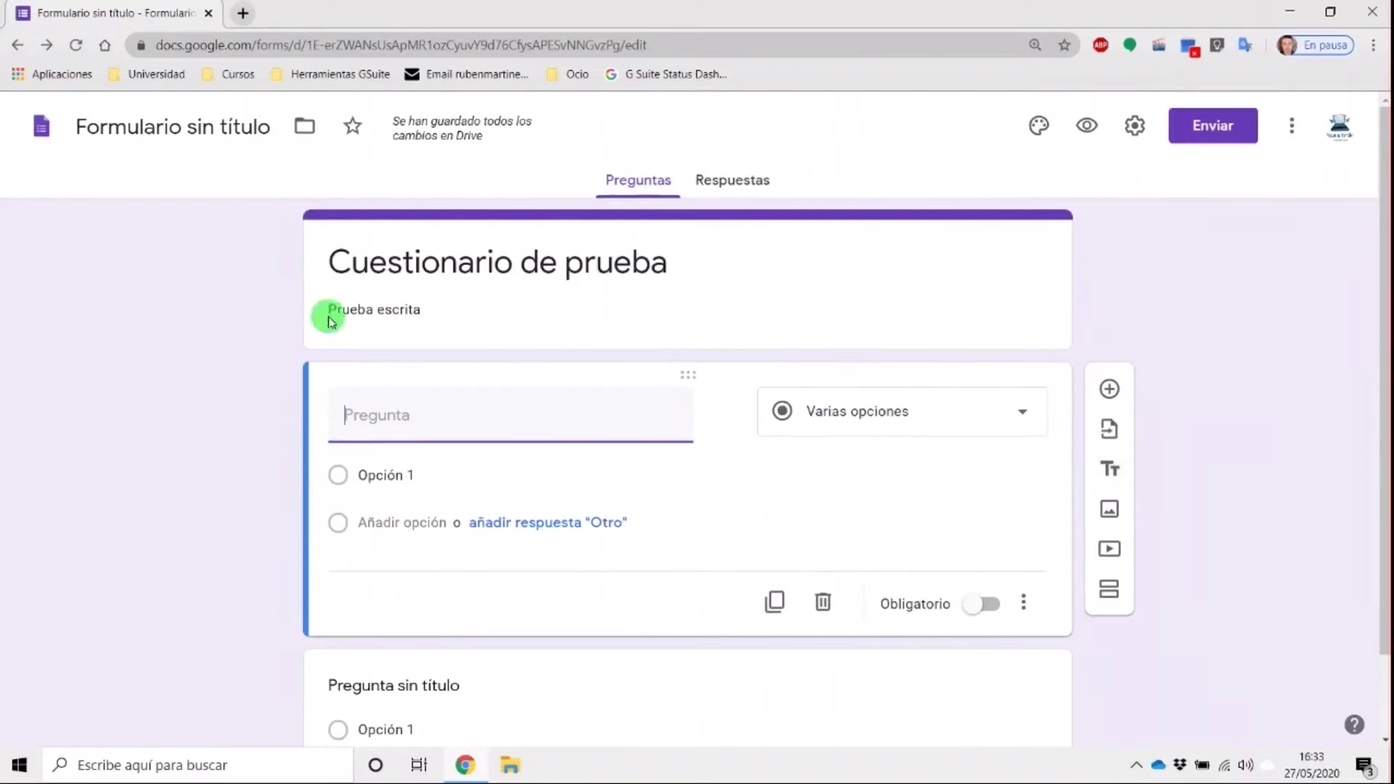
pyautogui.scroll(-1, 1149, 330)
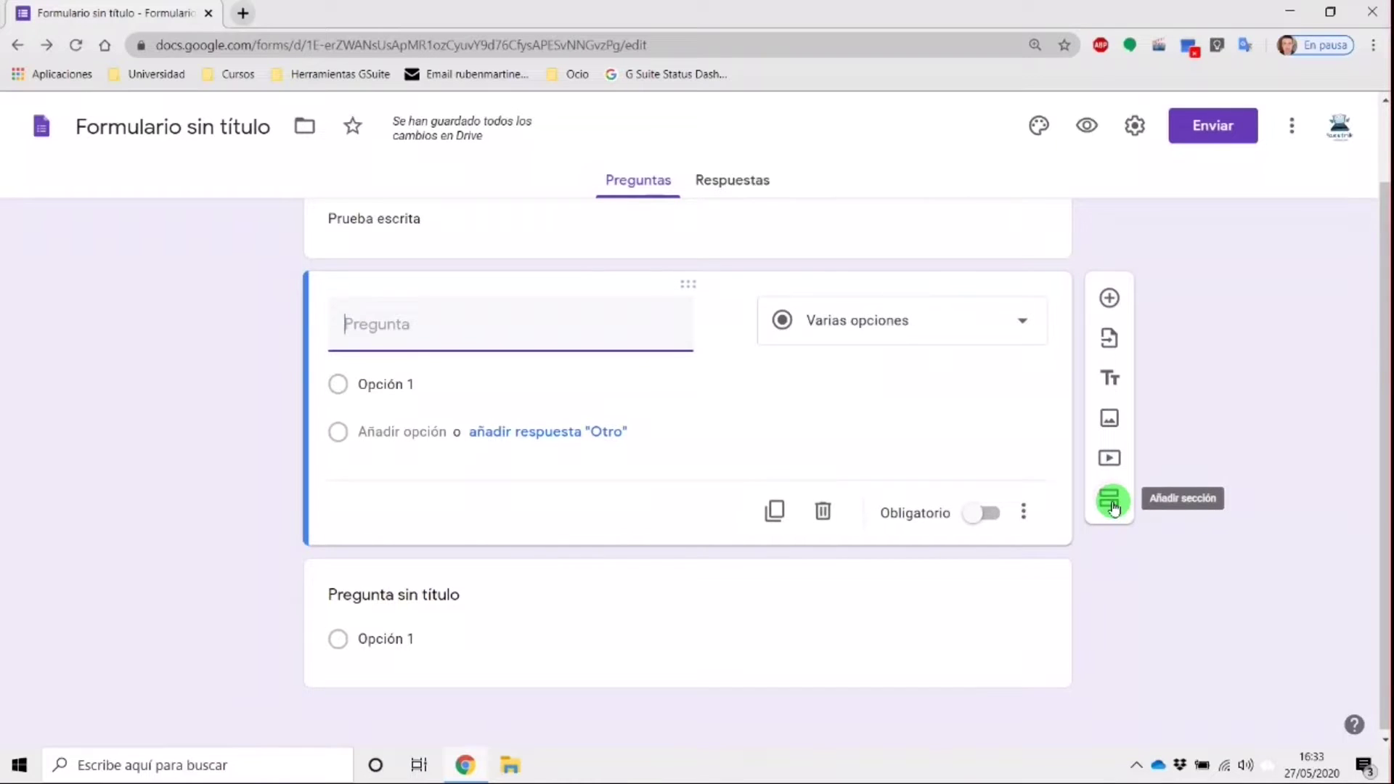
pyautogui.moveTo(781, 305)
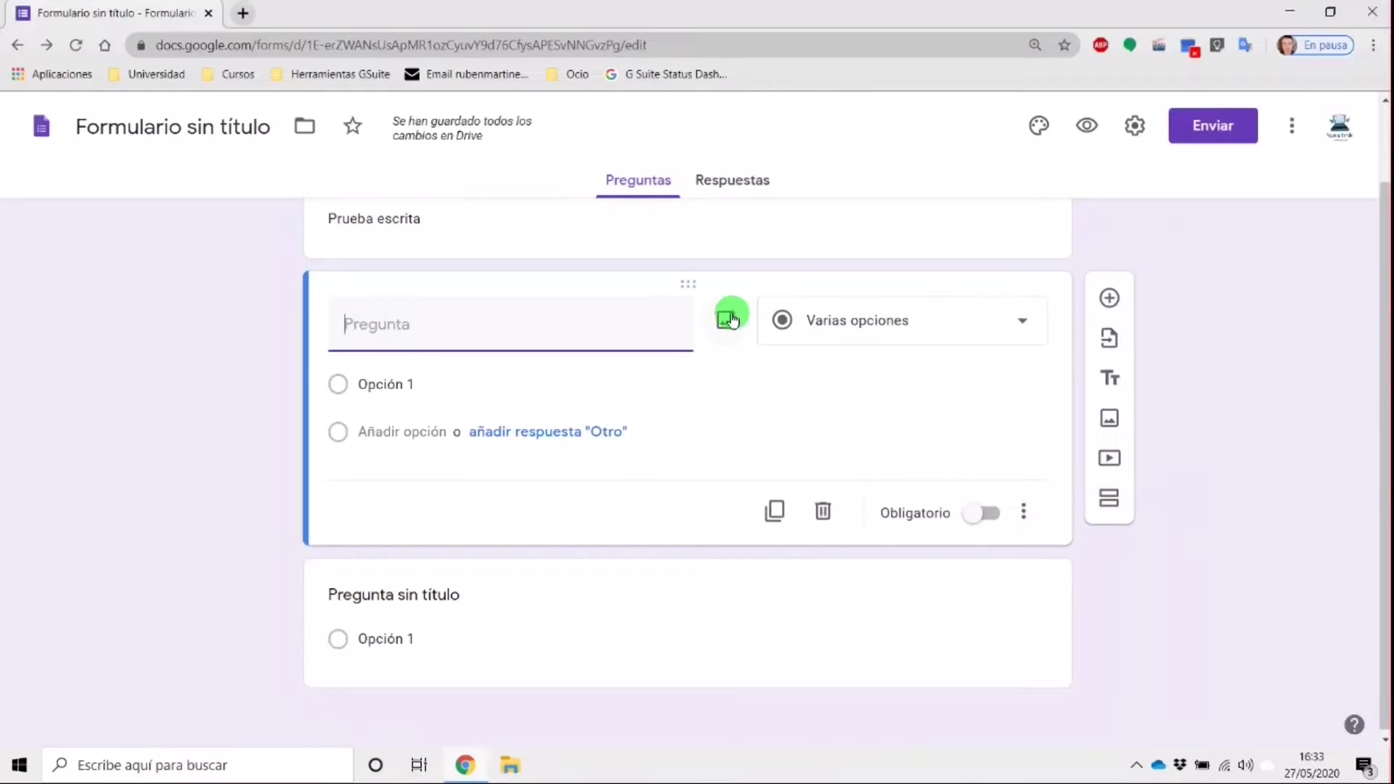
pyautogui.scroll(1, 729, 319)
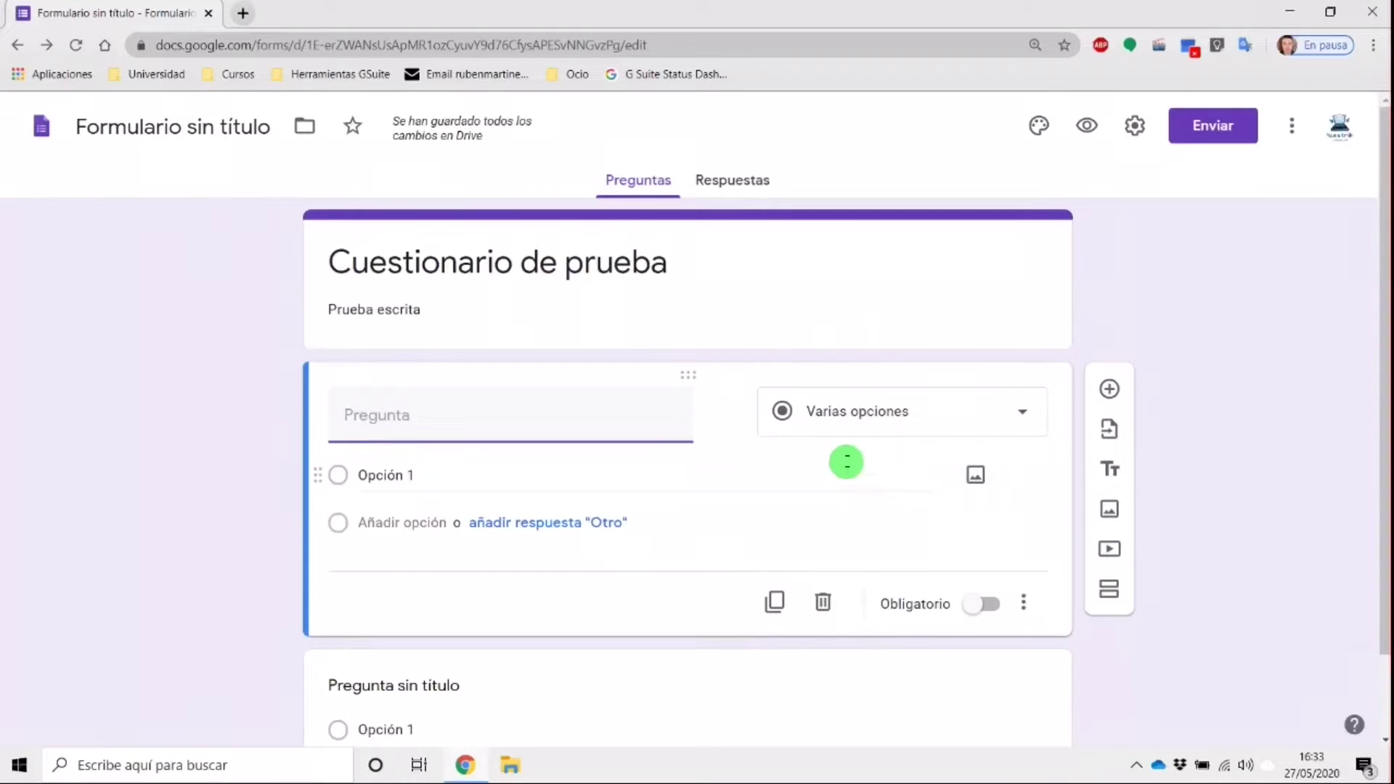
# Step: Enter "Nombre y apellidos" as the new question's text and review the available question types
pyautogui.click(1023, 413)
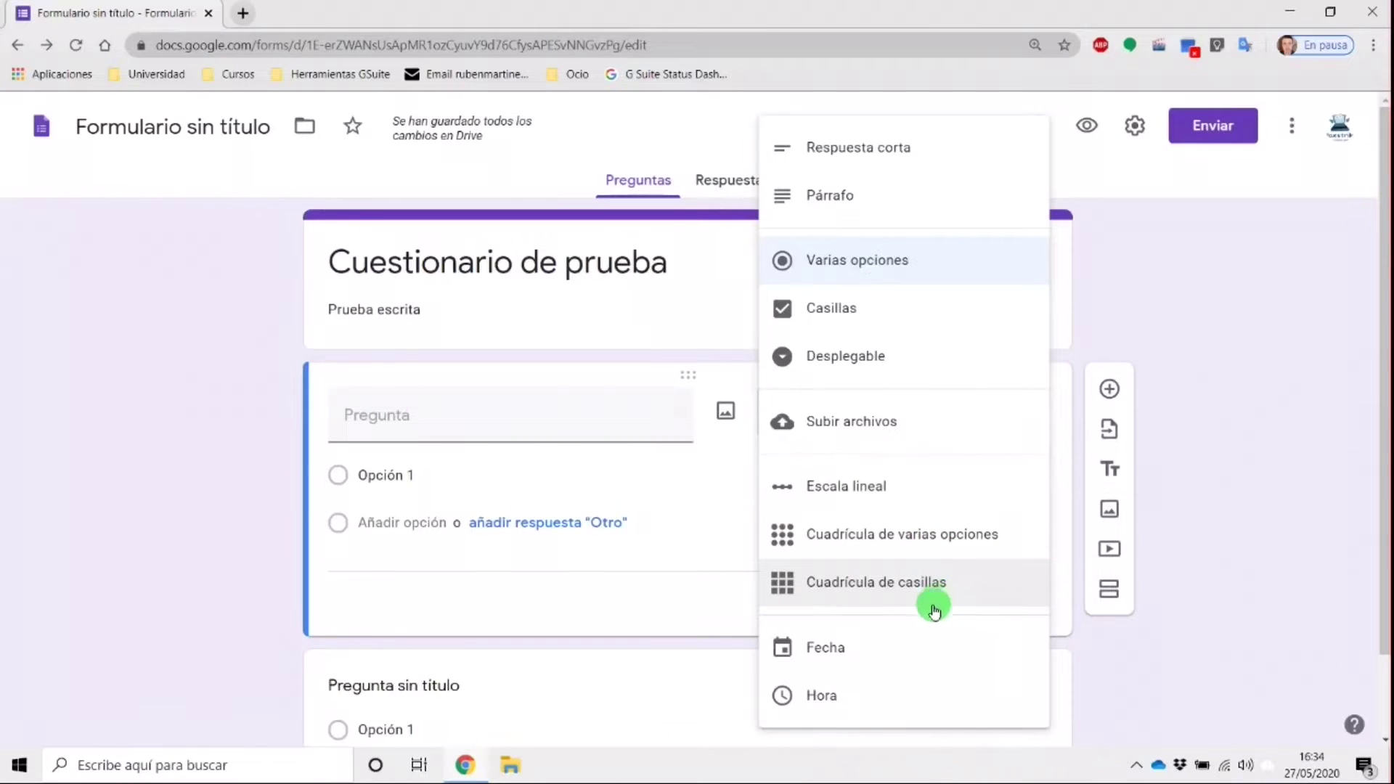
pyautogui.click(1162, 335)
pyautogui.click(456, 421)
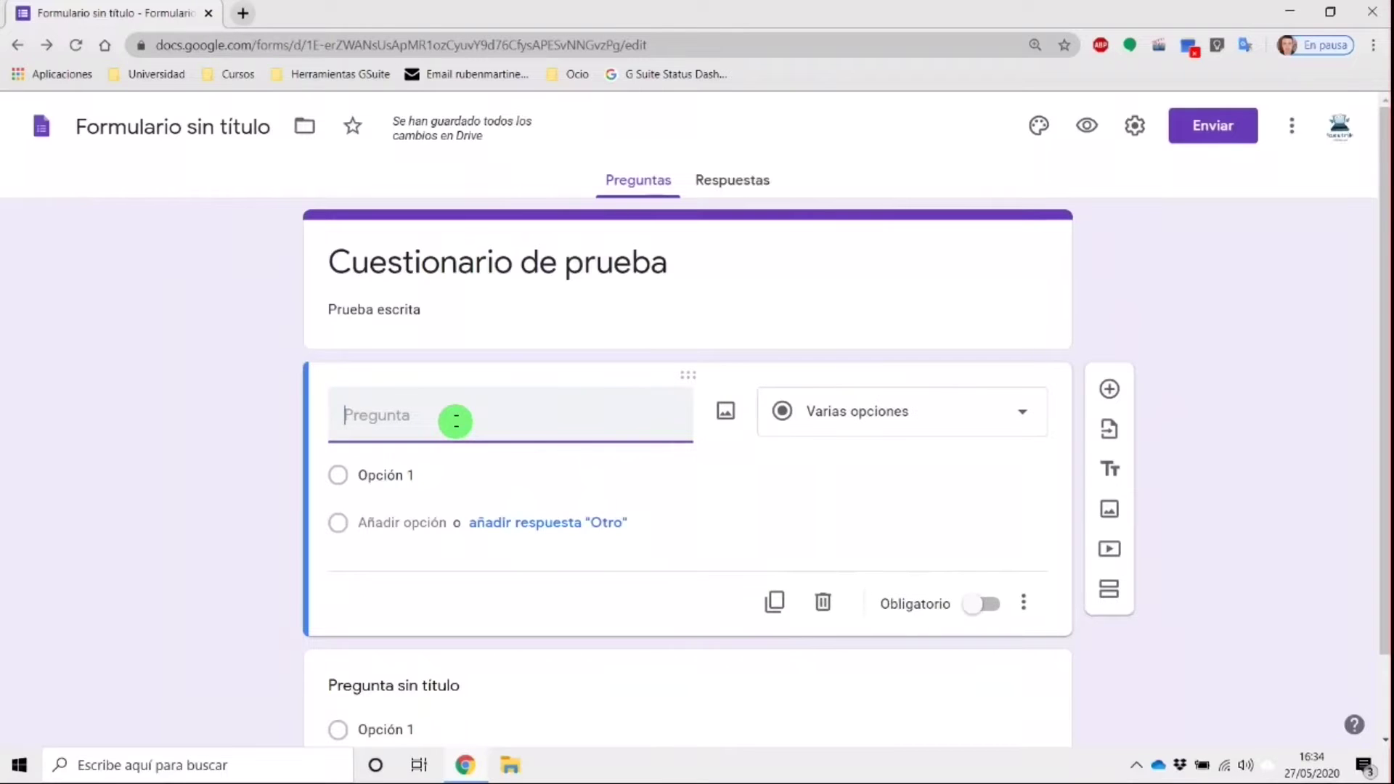
pyautogui.write('Nombre y apellidos')
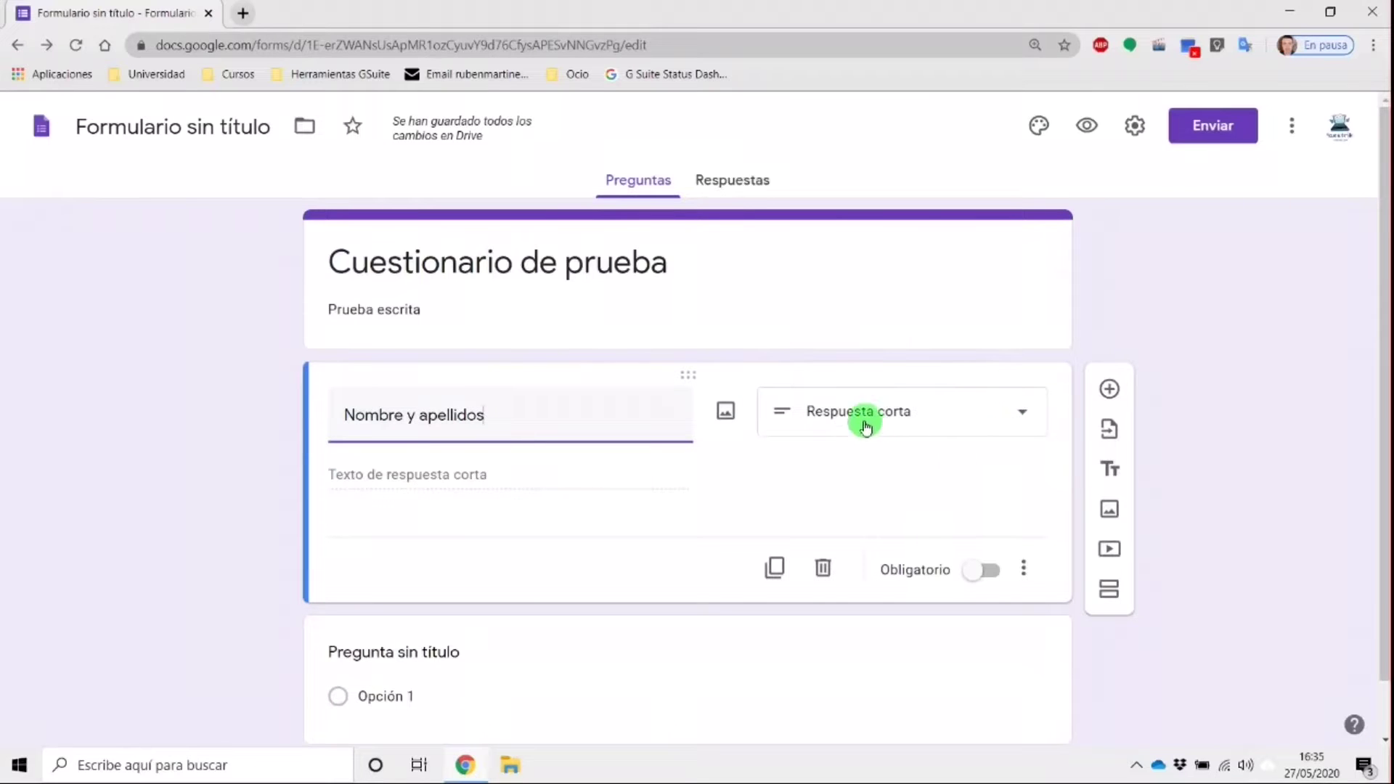
pyautogui.click(1025, 421)
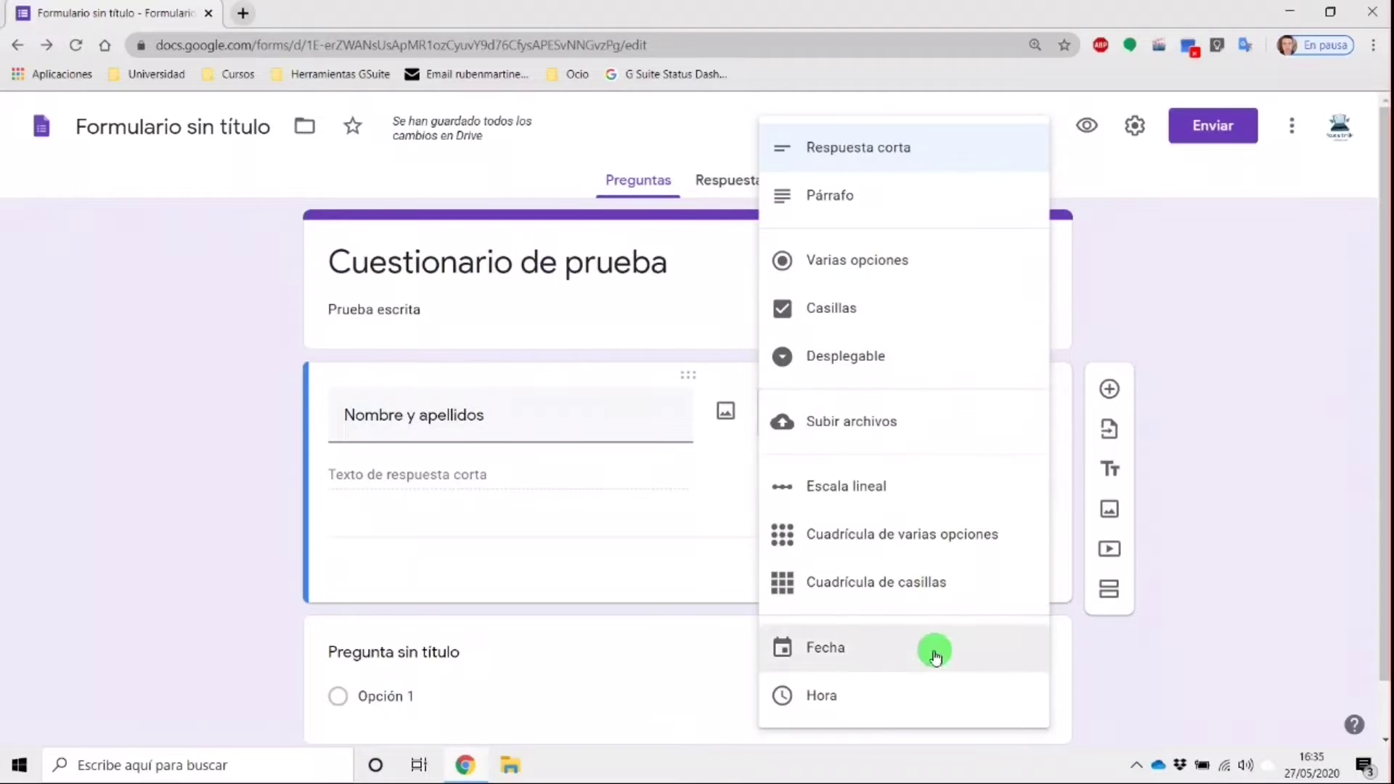
pyautogui.click(1175, 293)
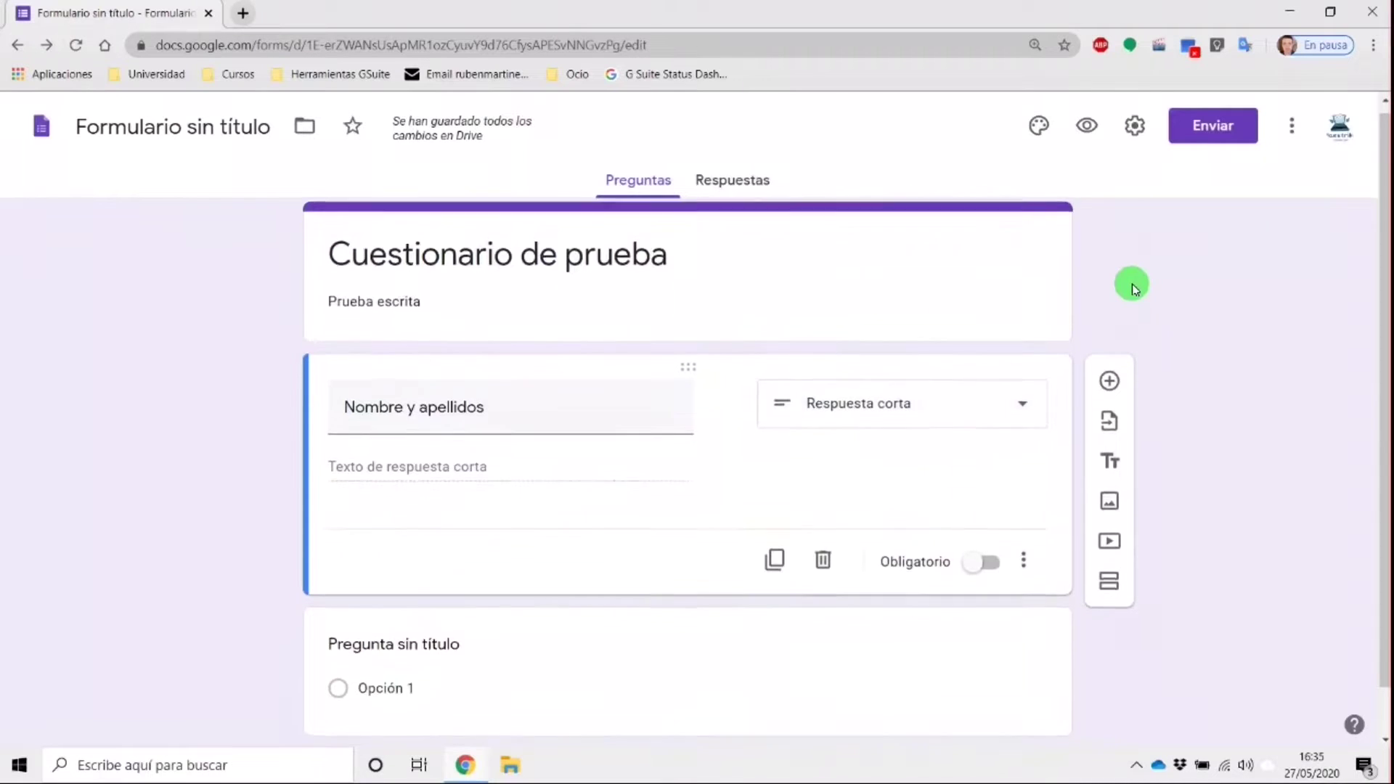
# Step: Make the "Nombre y apellidos" question required and add a new question below it
pyautogui.scroll(-1, 1027, 320)
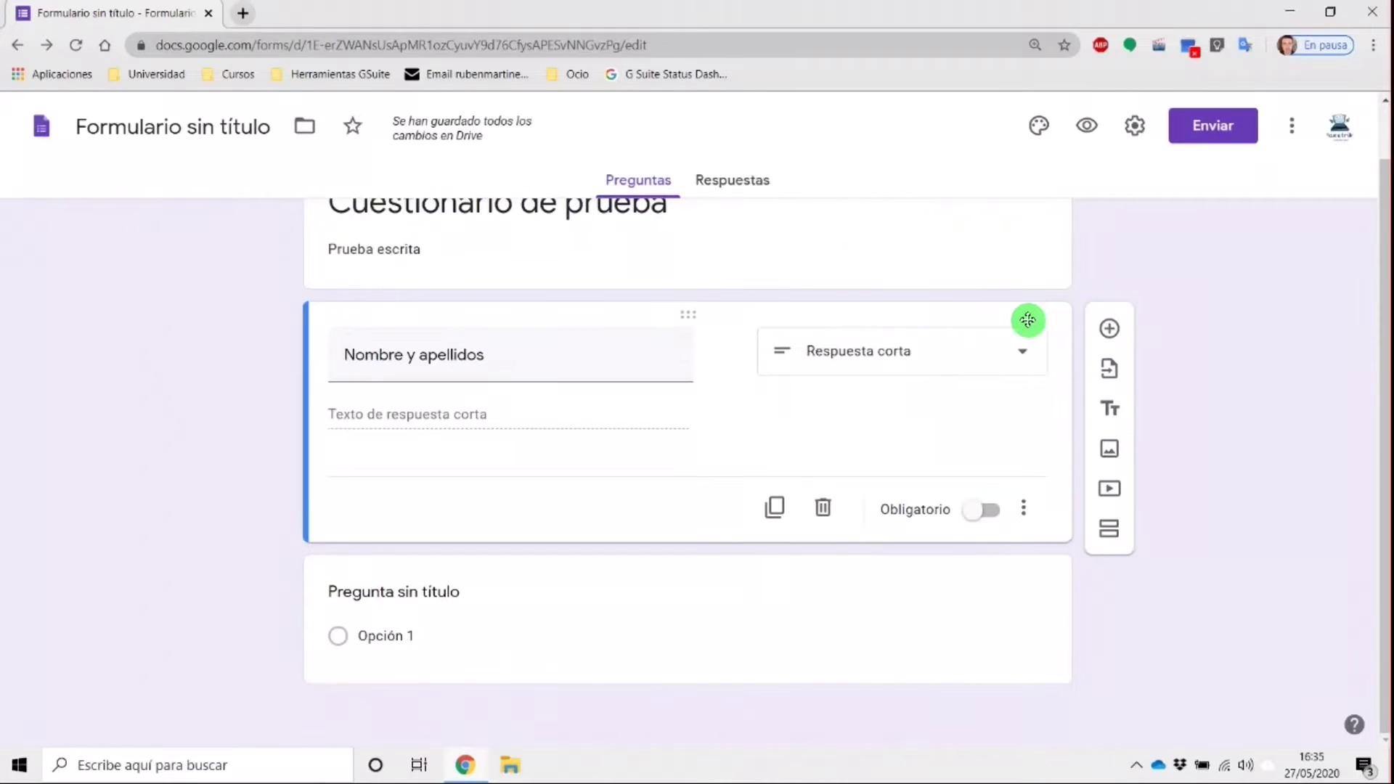
pyautogui.click(971, 514)
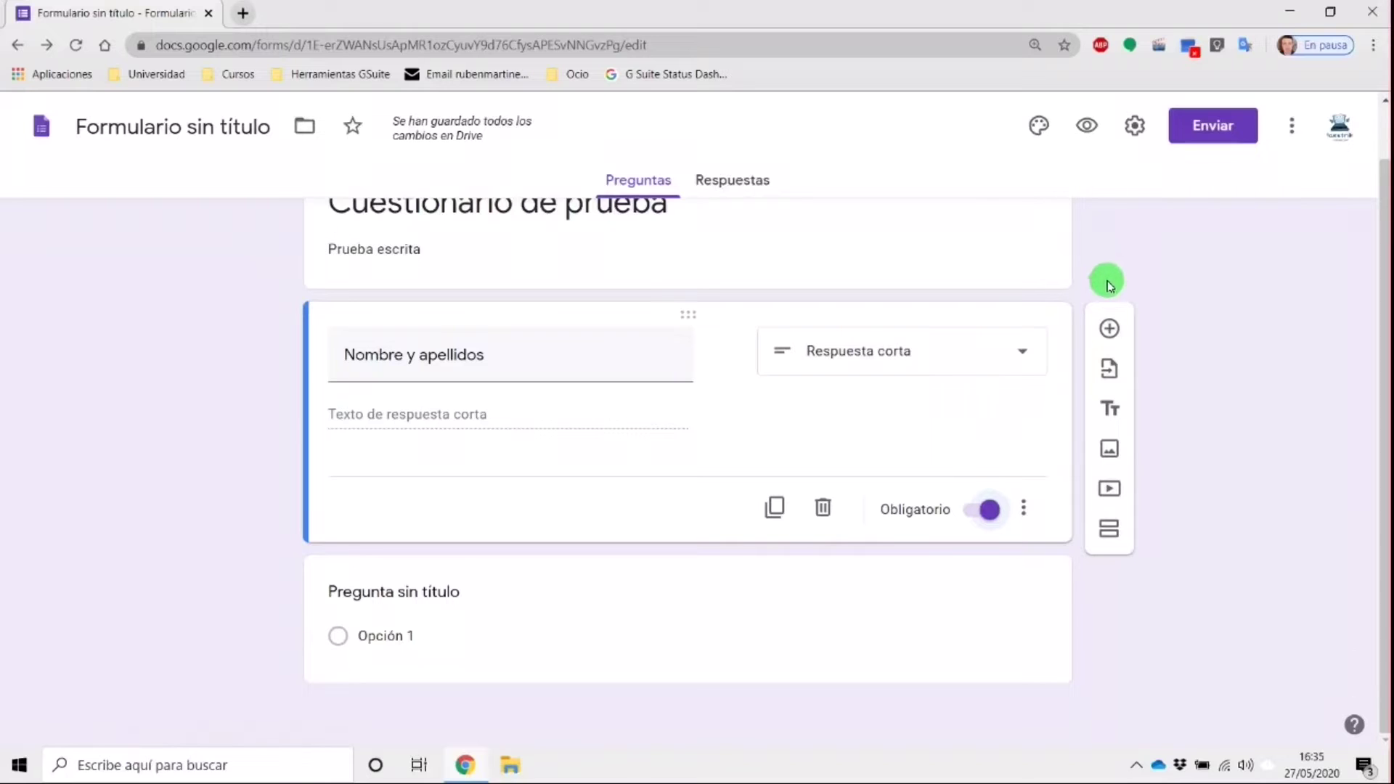
pyautogui.click(1113, 331)
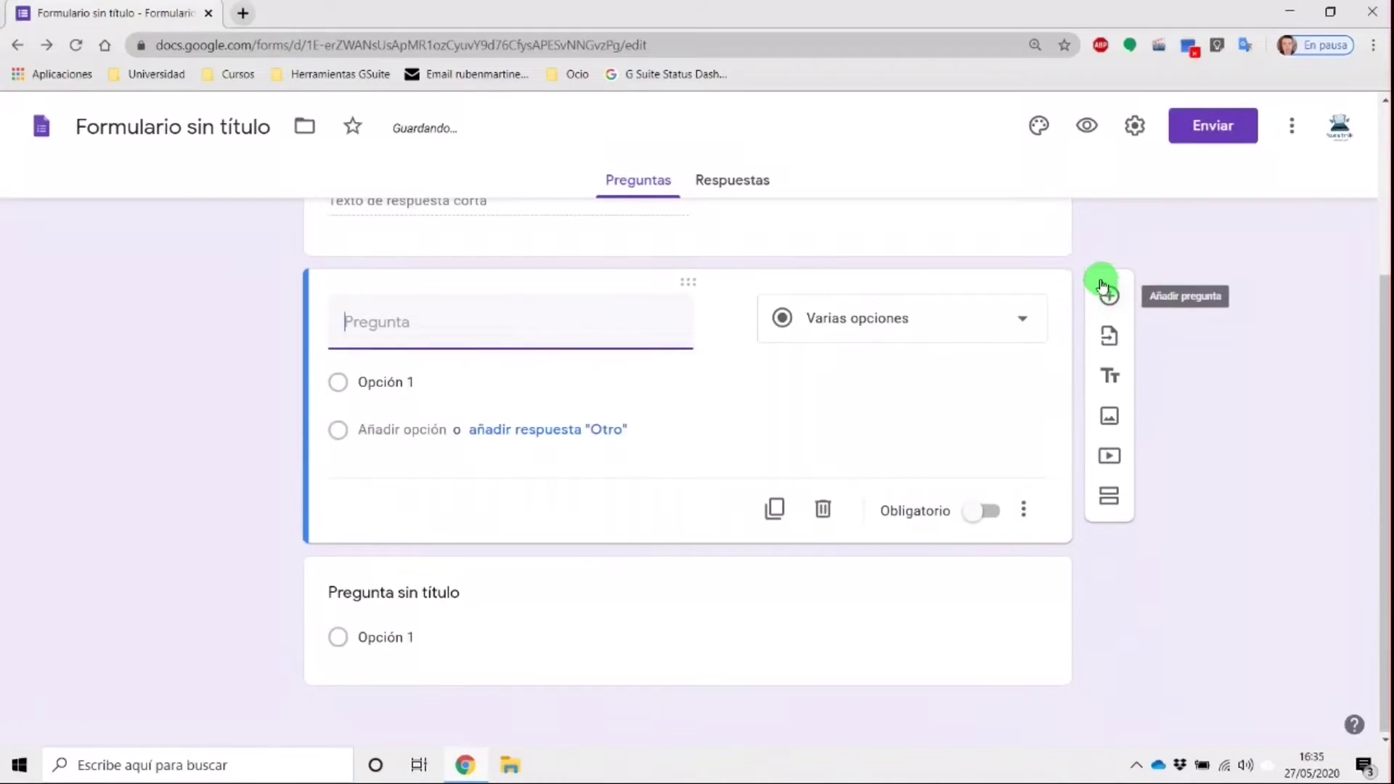
pyautogui.click(1107, 282)
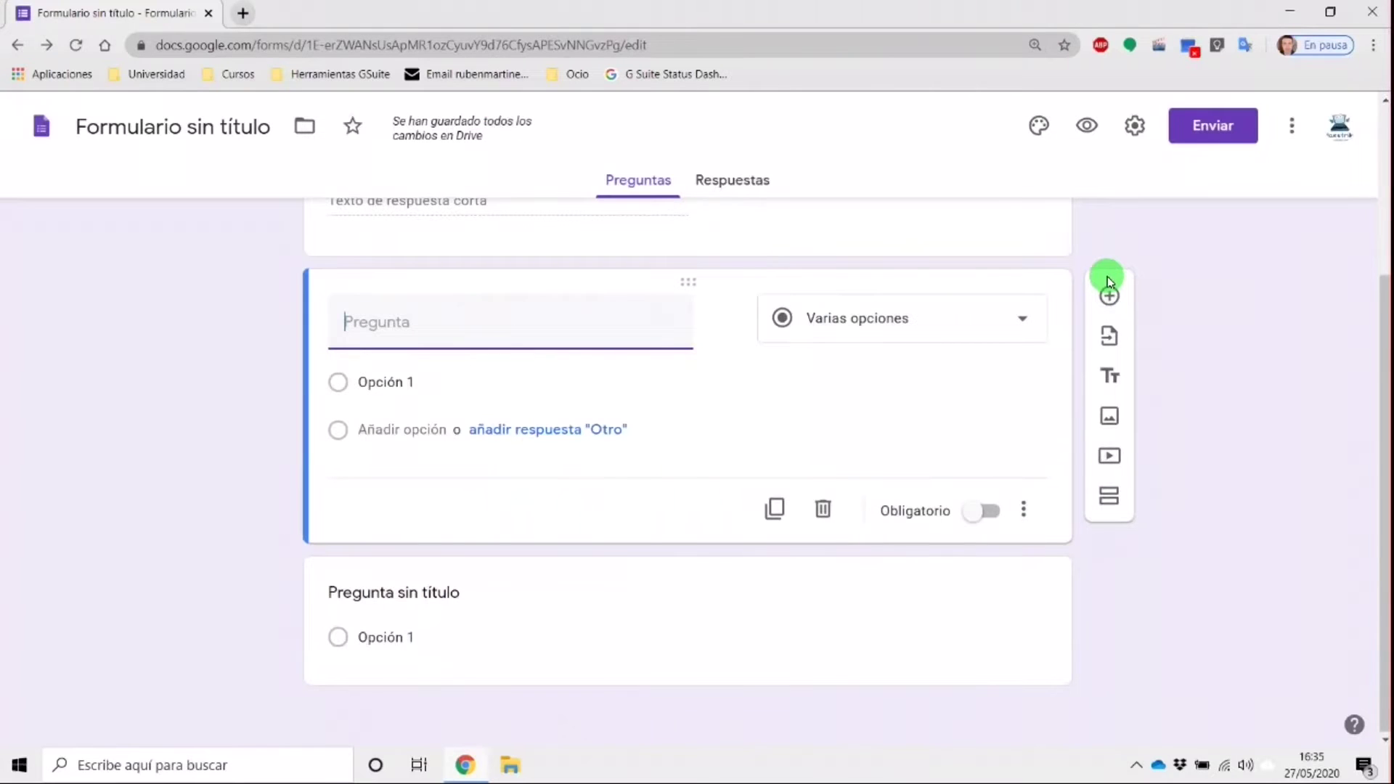
# Step: Enter "Valora la última clase de Ciencias Sociales" as the new question's text and set its type to "Escala lineal"
pyautogui.write('Valora la últi')
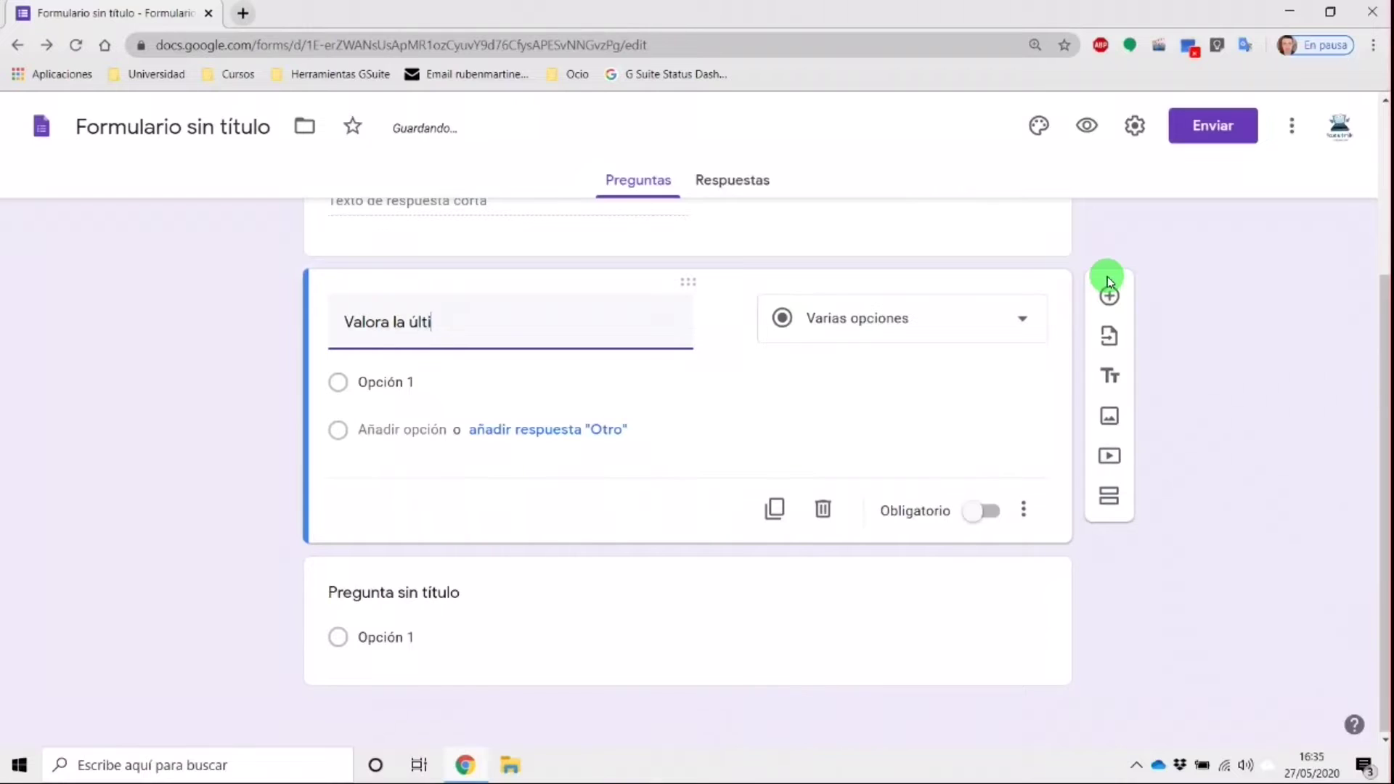
pyautogui.write('ma clase de Cie')
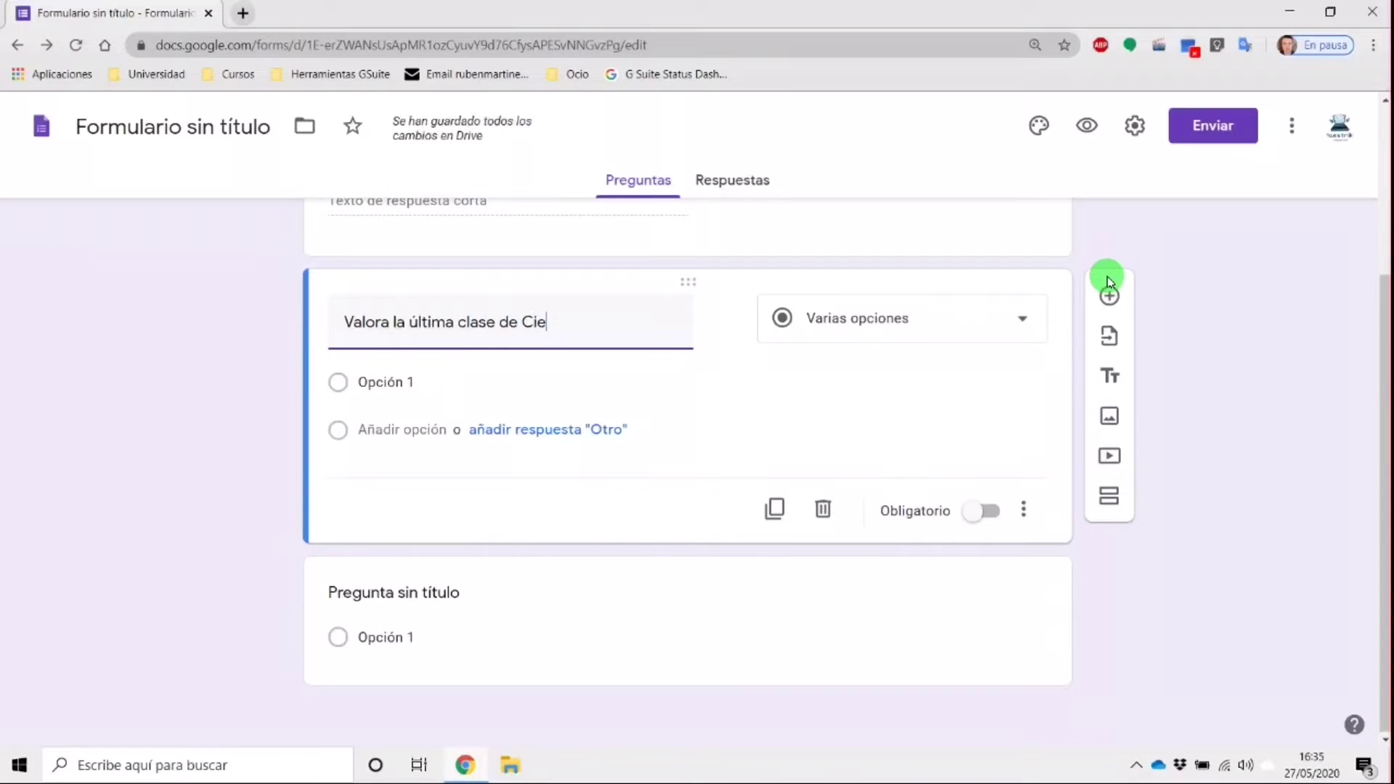
pyautogui.write('ncias Sociales')
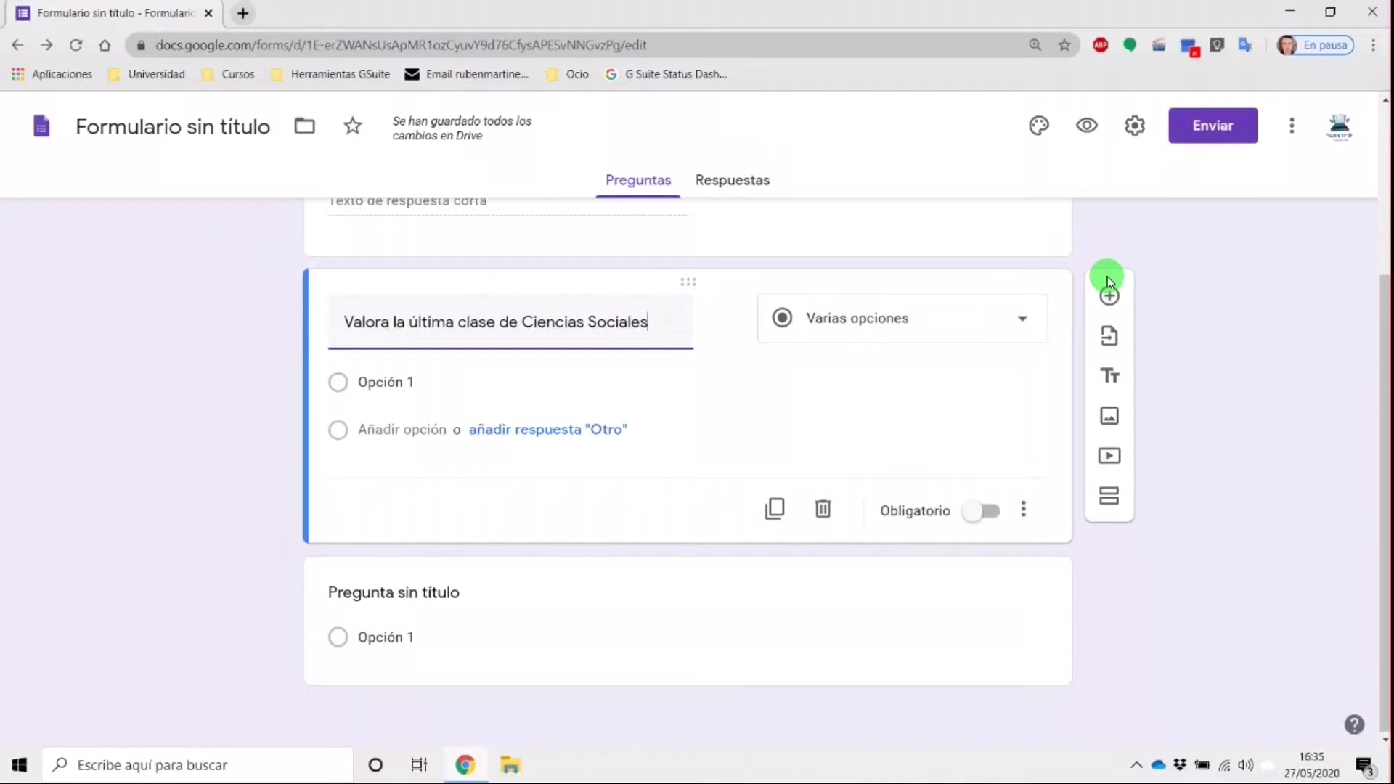
pyautogui.click(1021, 323)
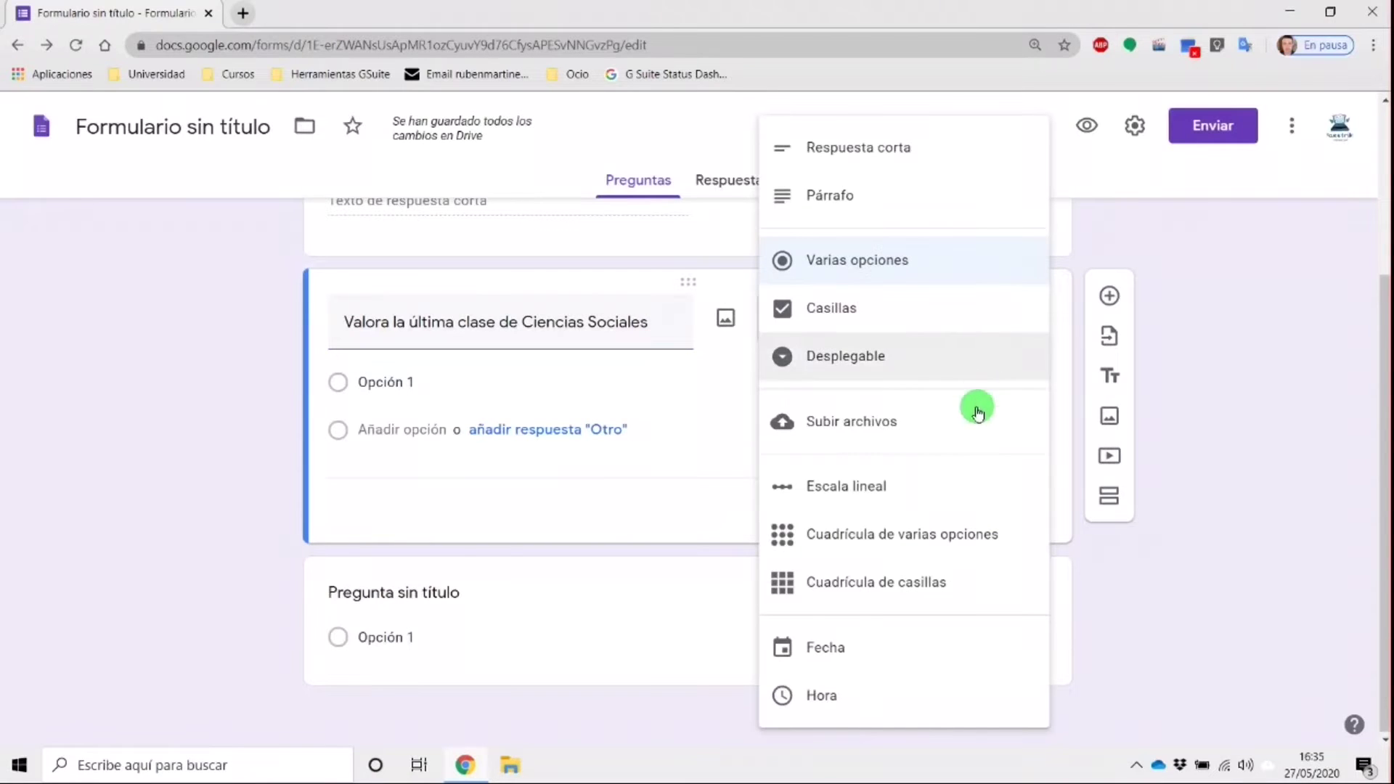
pyautogui.click(961, 479)
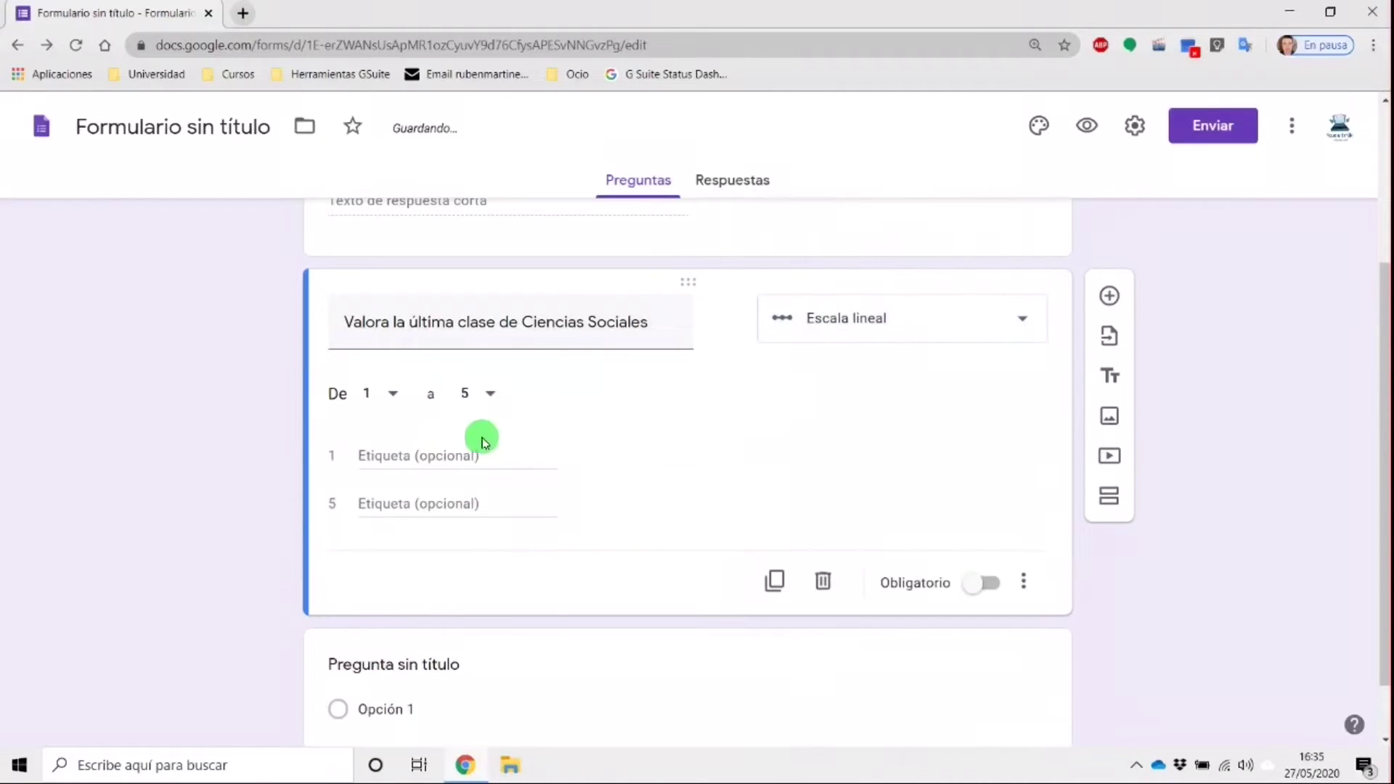
# Step: Label value 1 of the linear scale "No me ha gustado" and value 5 "Me ha encantado"
pyautogui.click(485, 454)
pyautogui.write('No ')
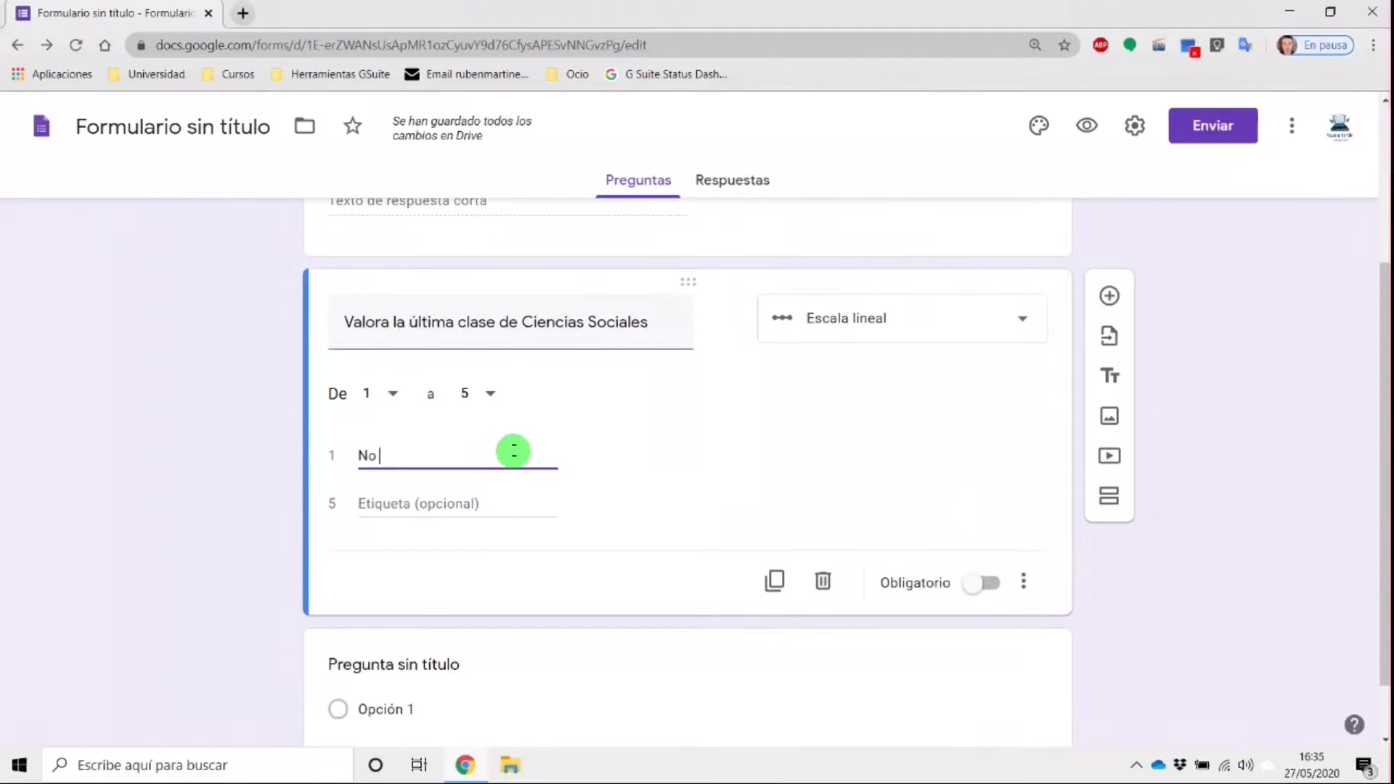
pyautogui.write('me ha gustado')
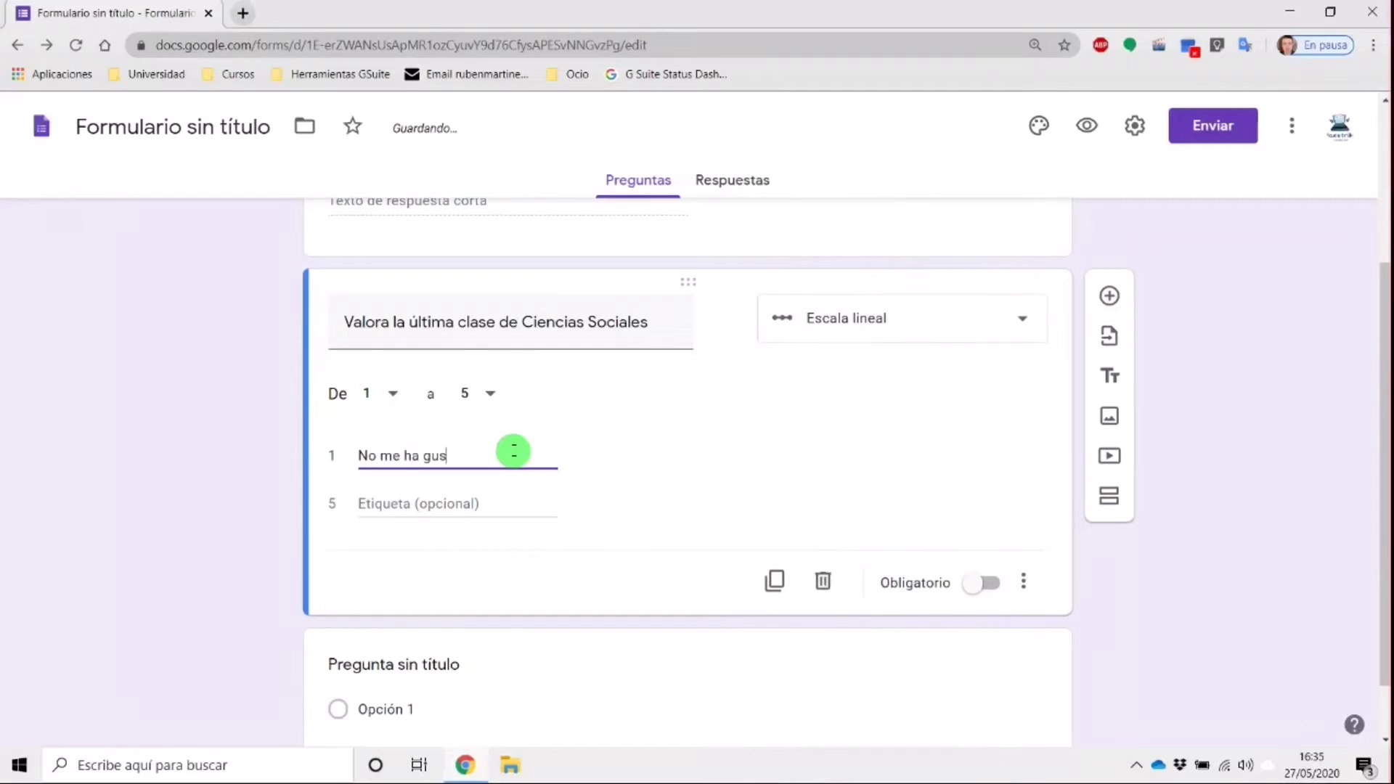
pyautogui.click(506, 498)
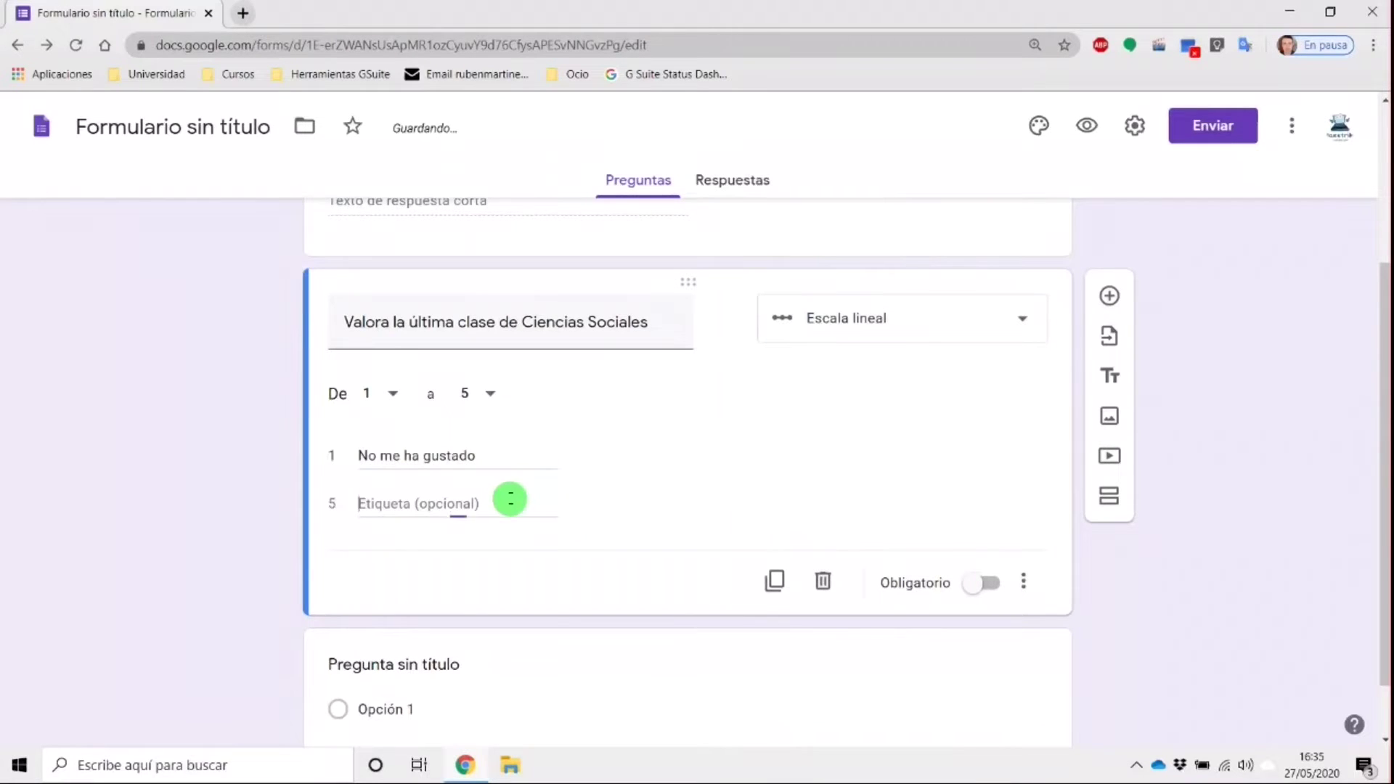
pyautogui.write('Me ha encantado')
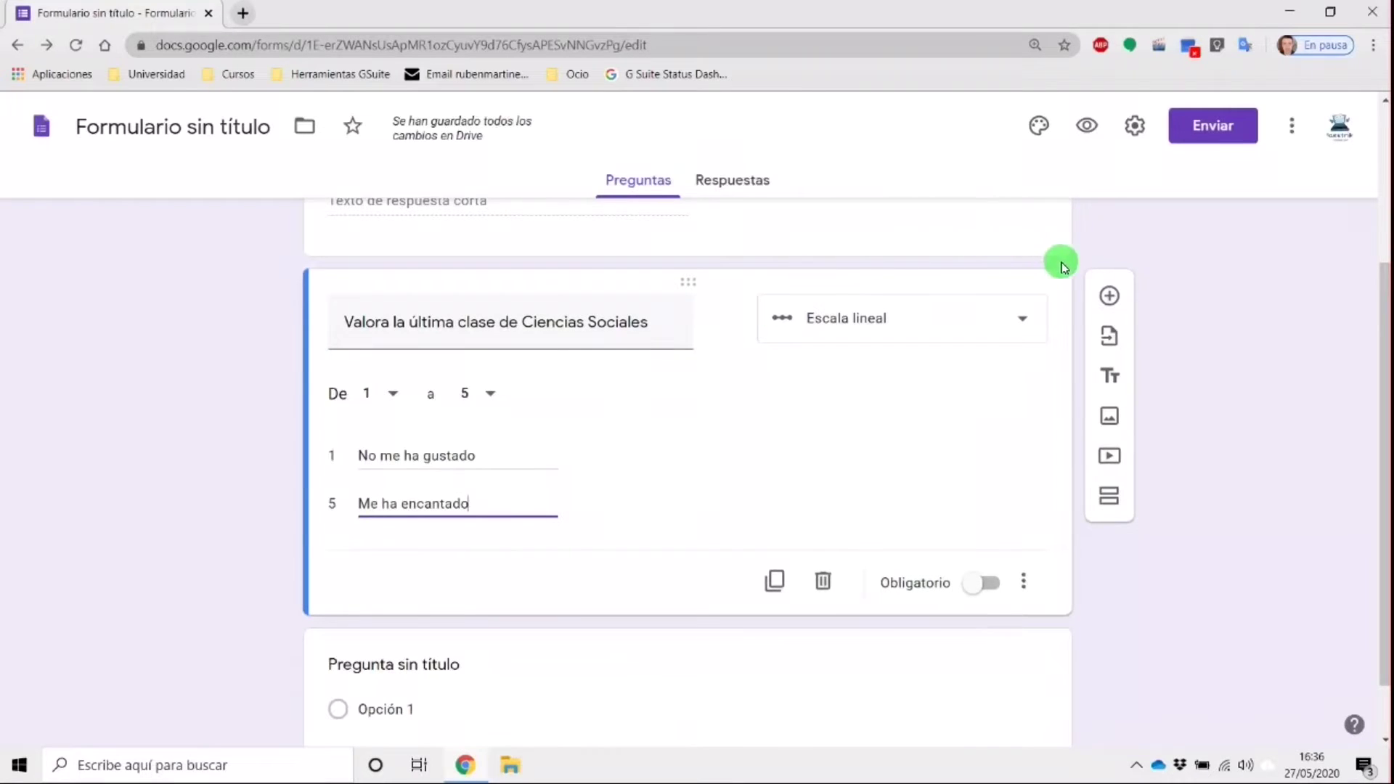
# Step: Add a "Párrafo" question below the linear scale with the text "Dame ideas para la siguiente clase. ¿Qué quieres que trabajemos?"
pyautogui.click(1107, 293)
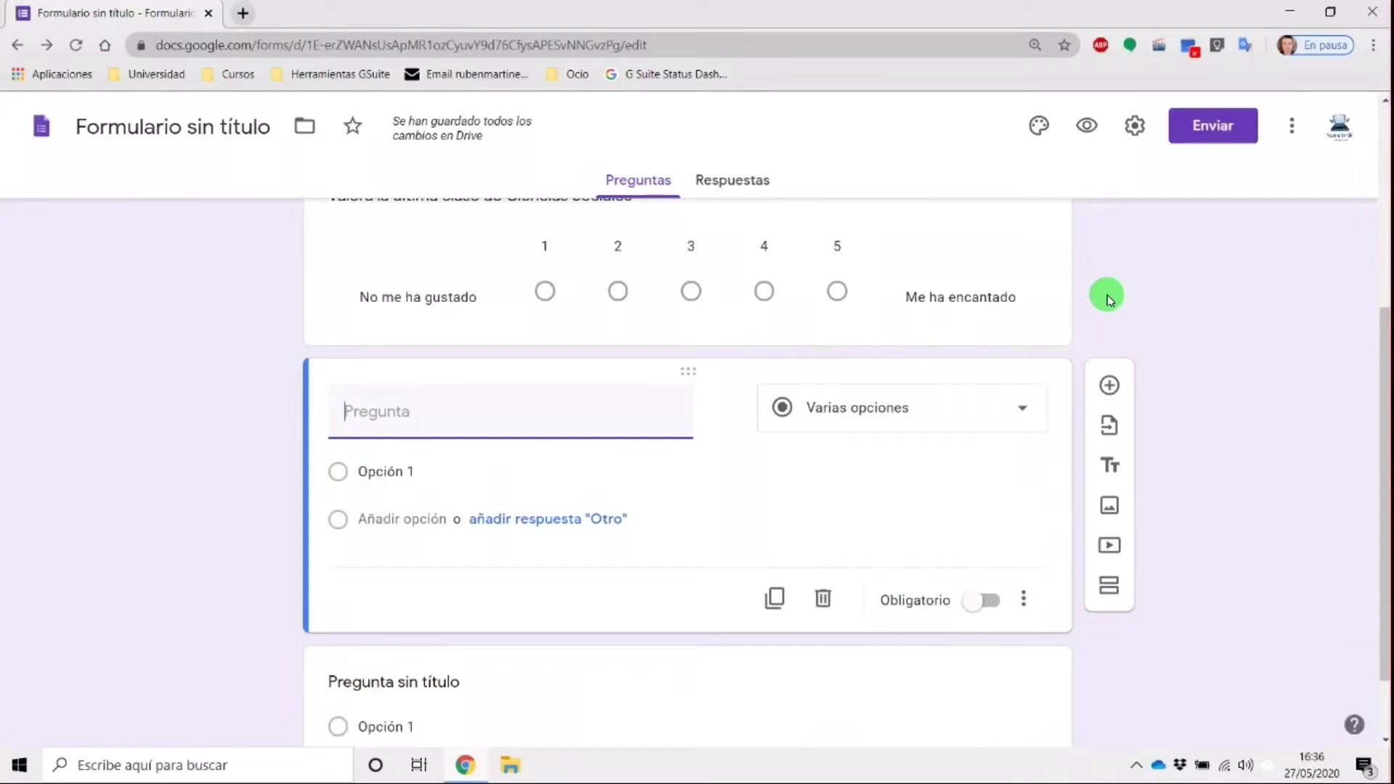
pyautogui.write('Dame ideas para la sigui')
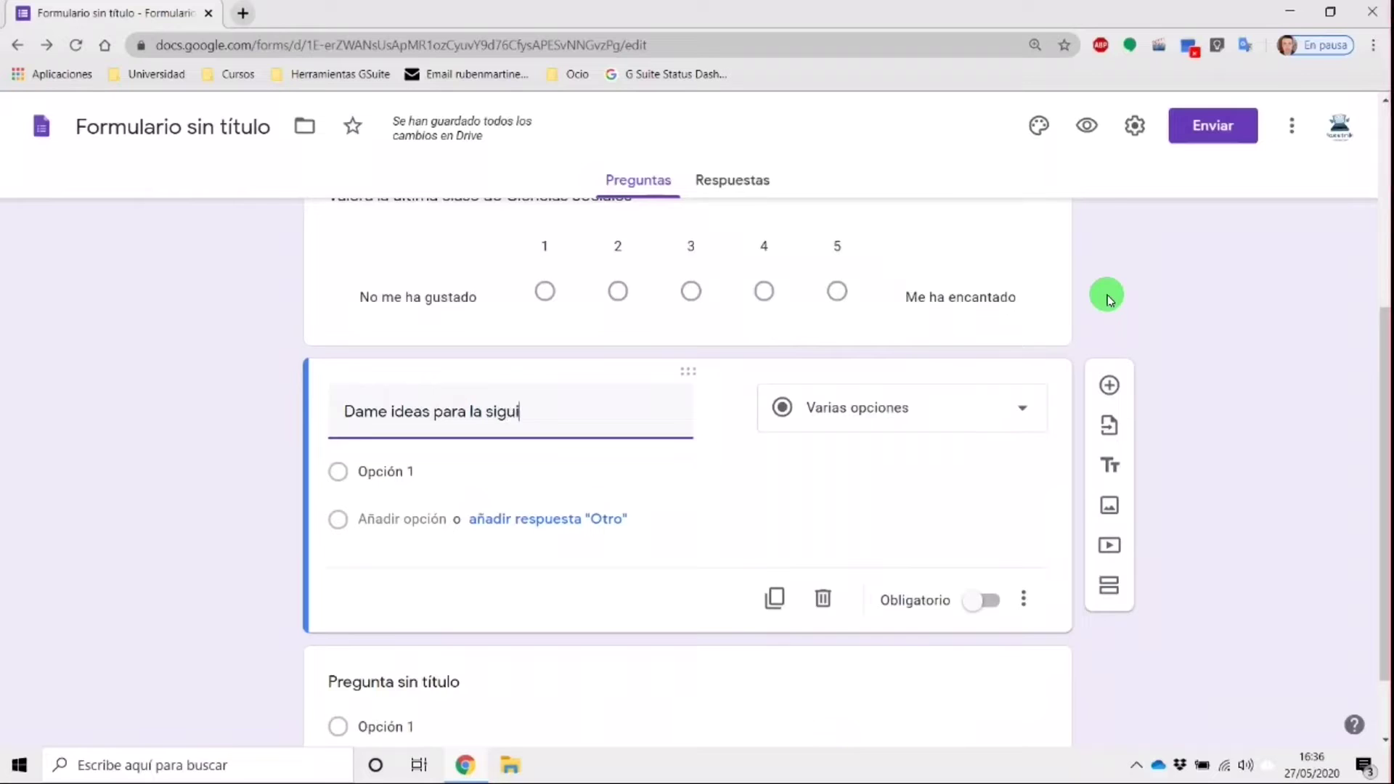
pyautogui.write('ente clase. ¿Qué quie')
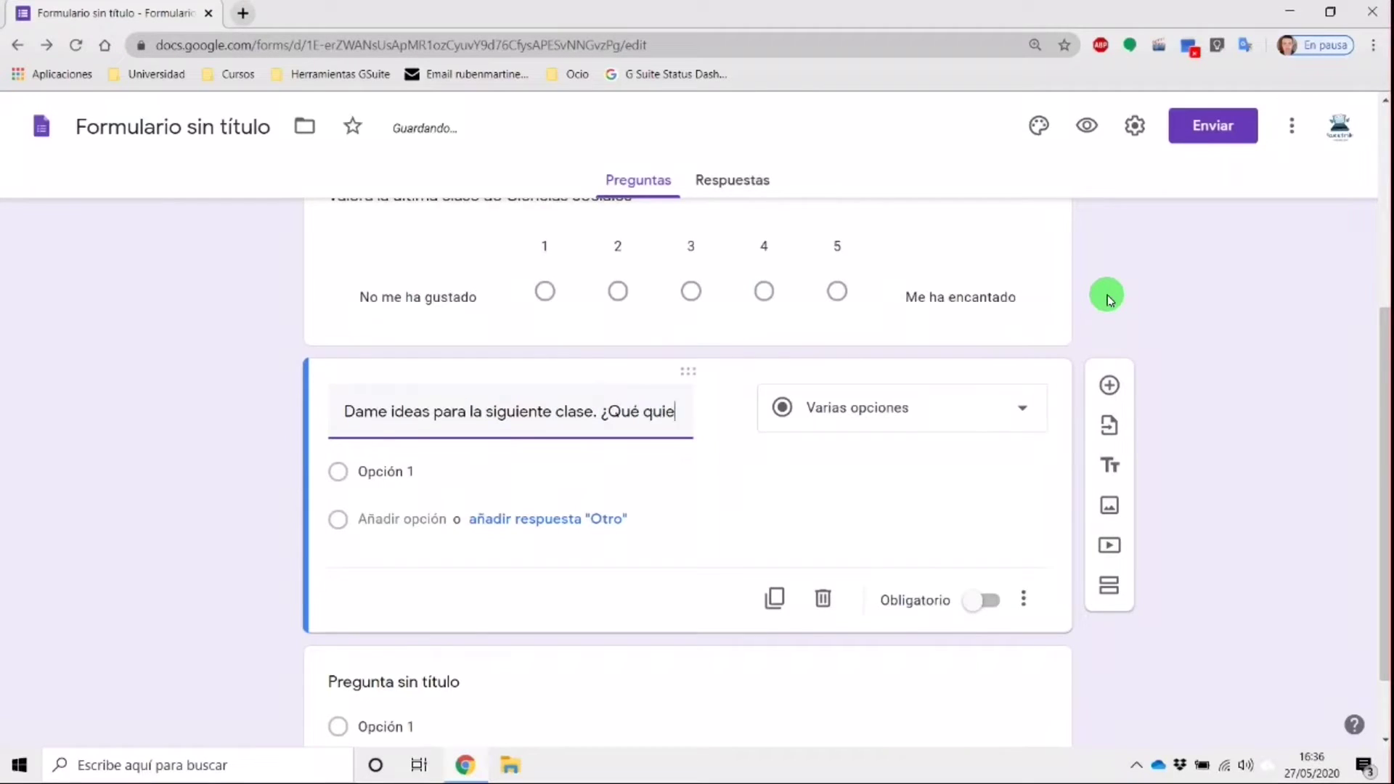
pyautogui.write('res que trabajemos?')
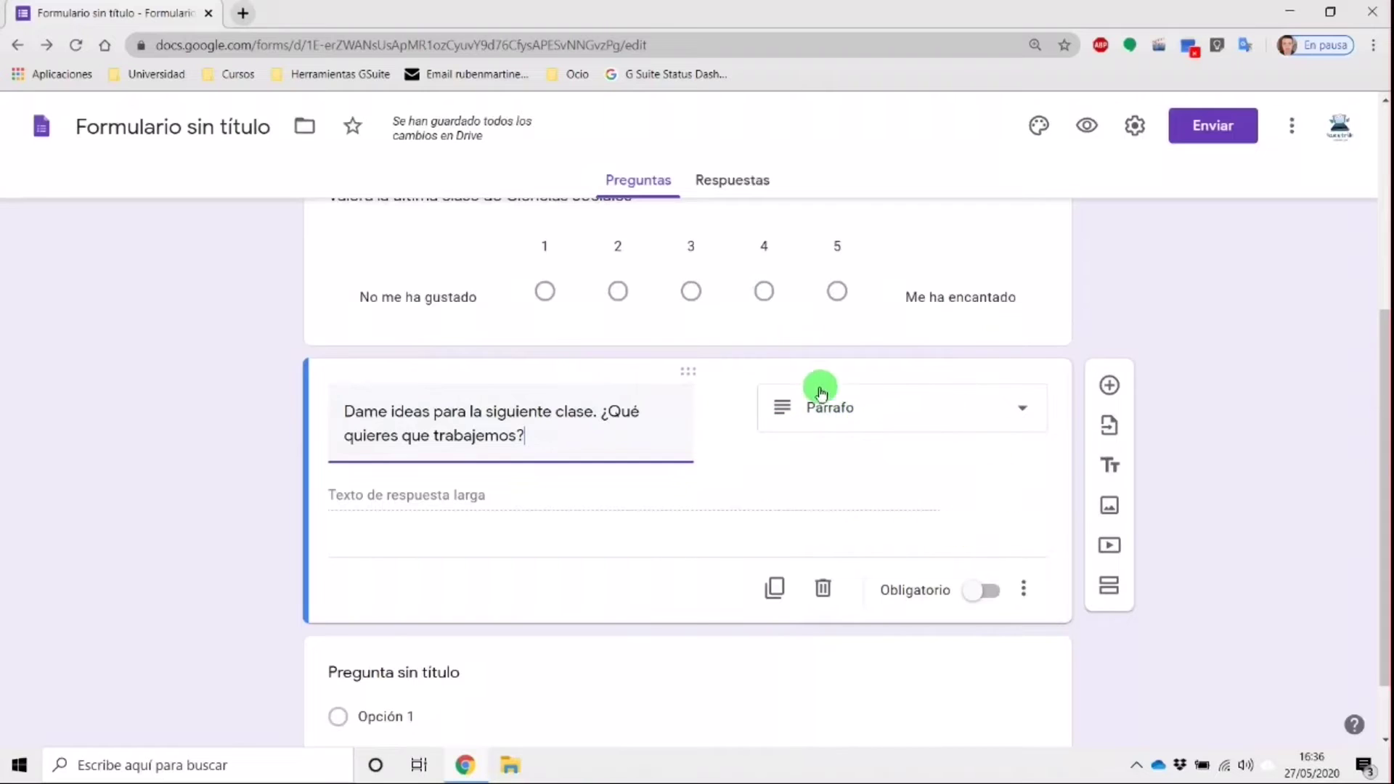
pyautogui.scroll(-1, 789, 483)
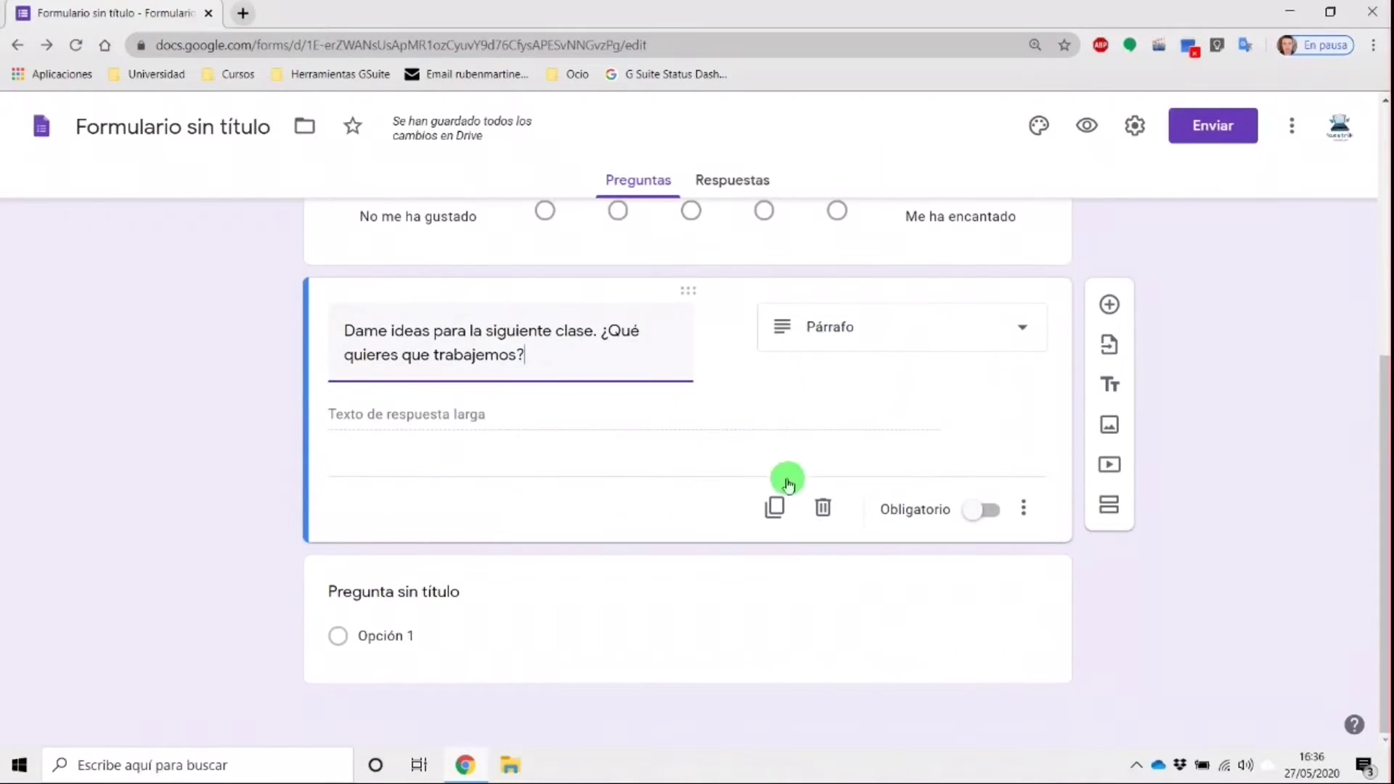
pyautogui.click(1109, 304)
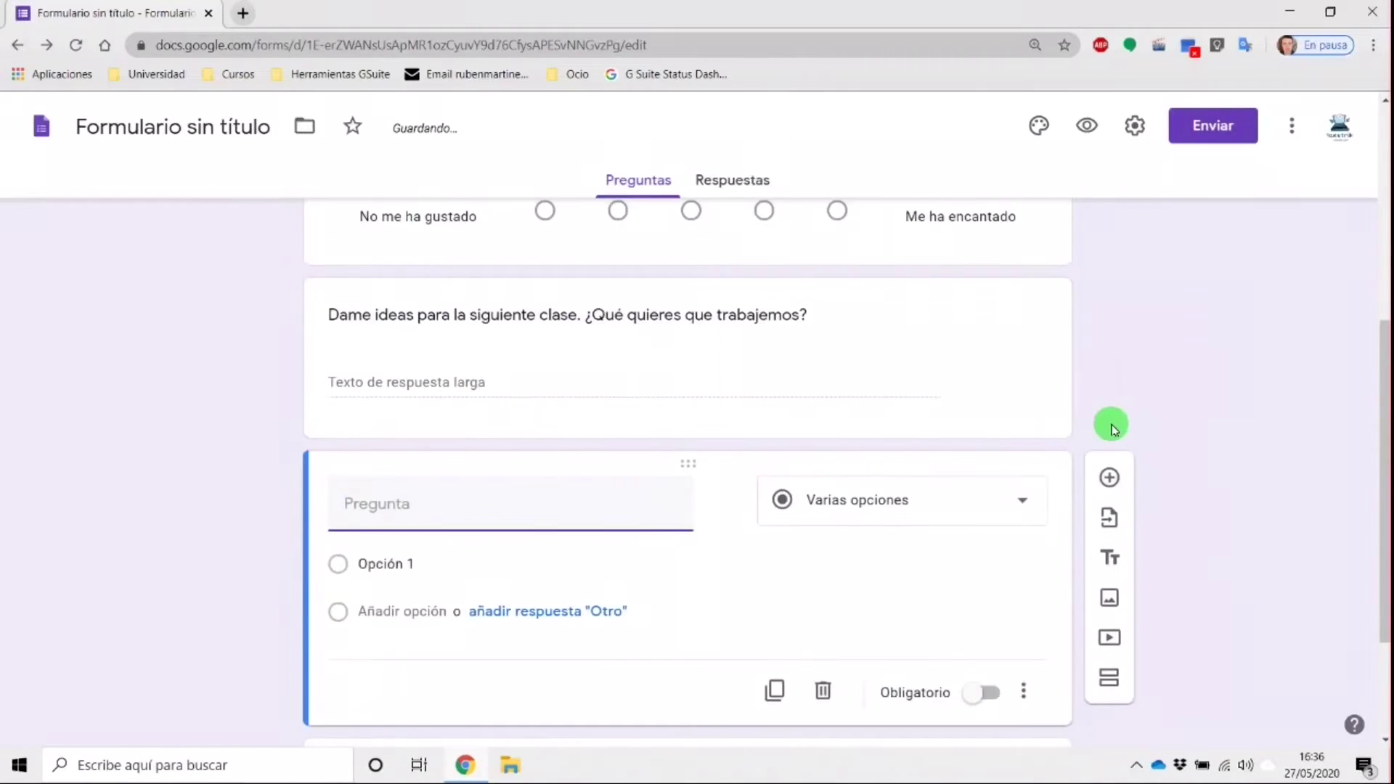
pyautogui.scroll(-2, 1077, 386)
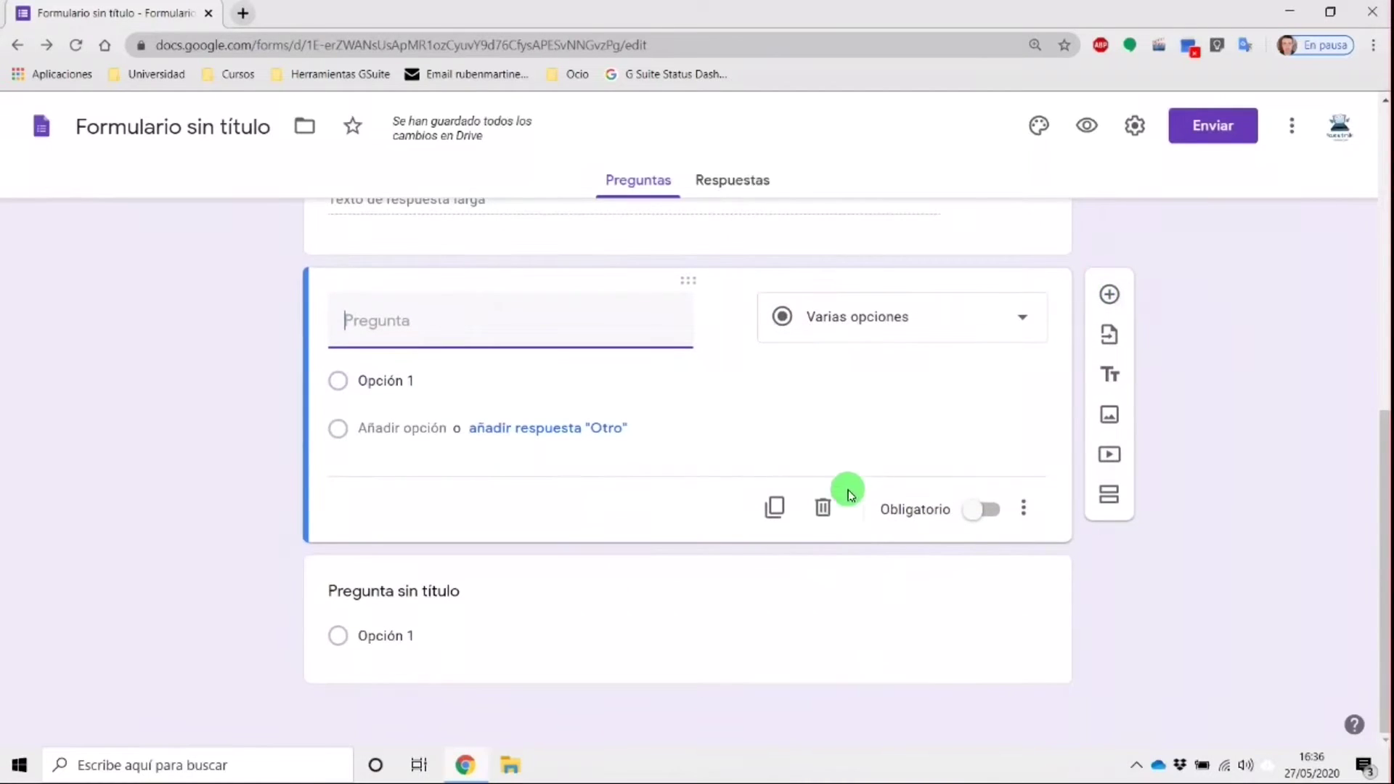
pyautogui.click(824, 506)
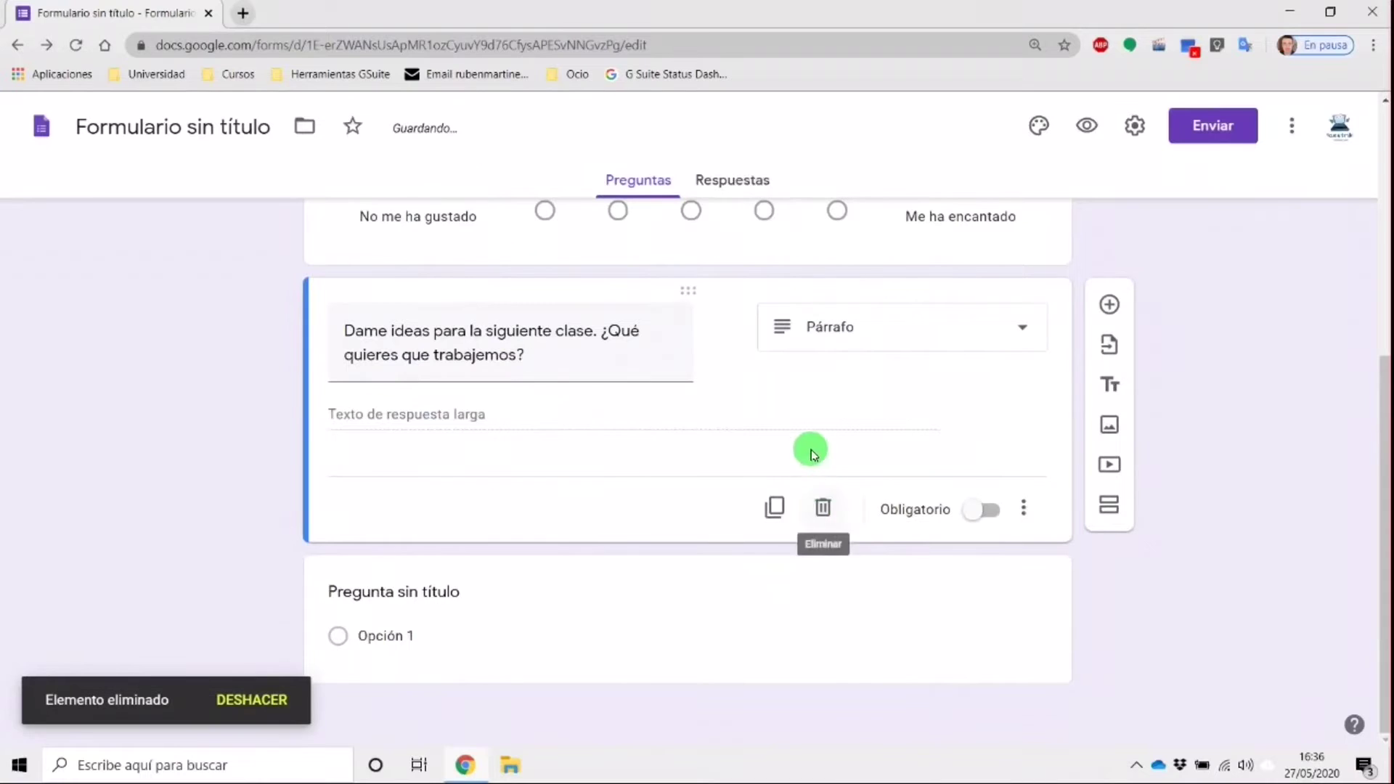
# Step: Delete the default "Pregunta sin título" question at the end of the form
pyautogui.click(794, 585)
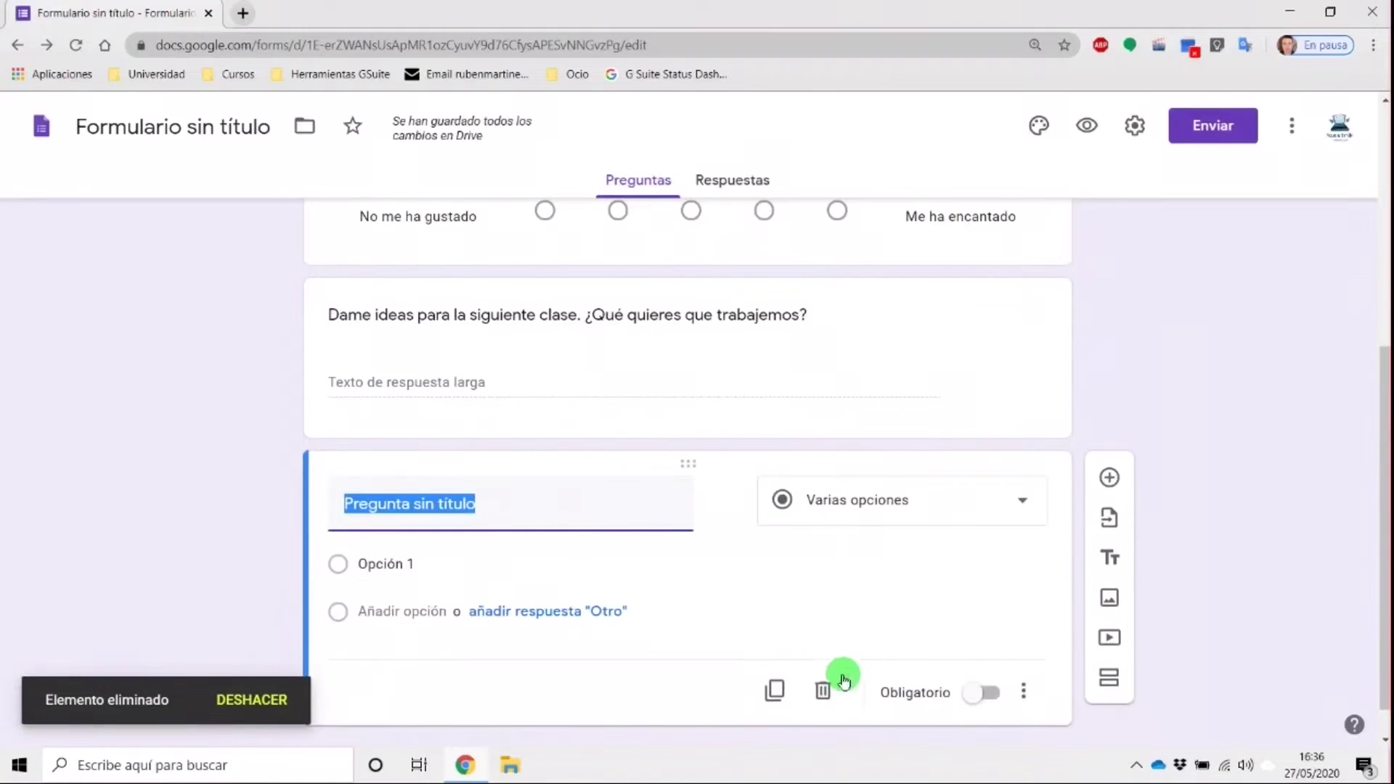
pyautogui.click(824, 689)
pyautogui.scroll(2, 818, 508)
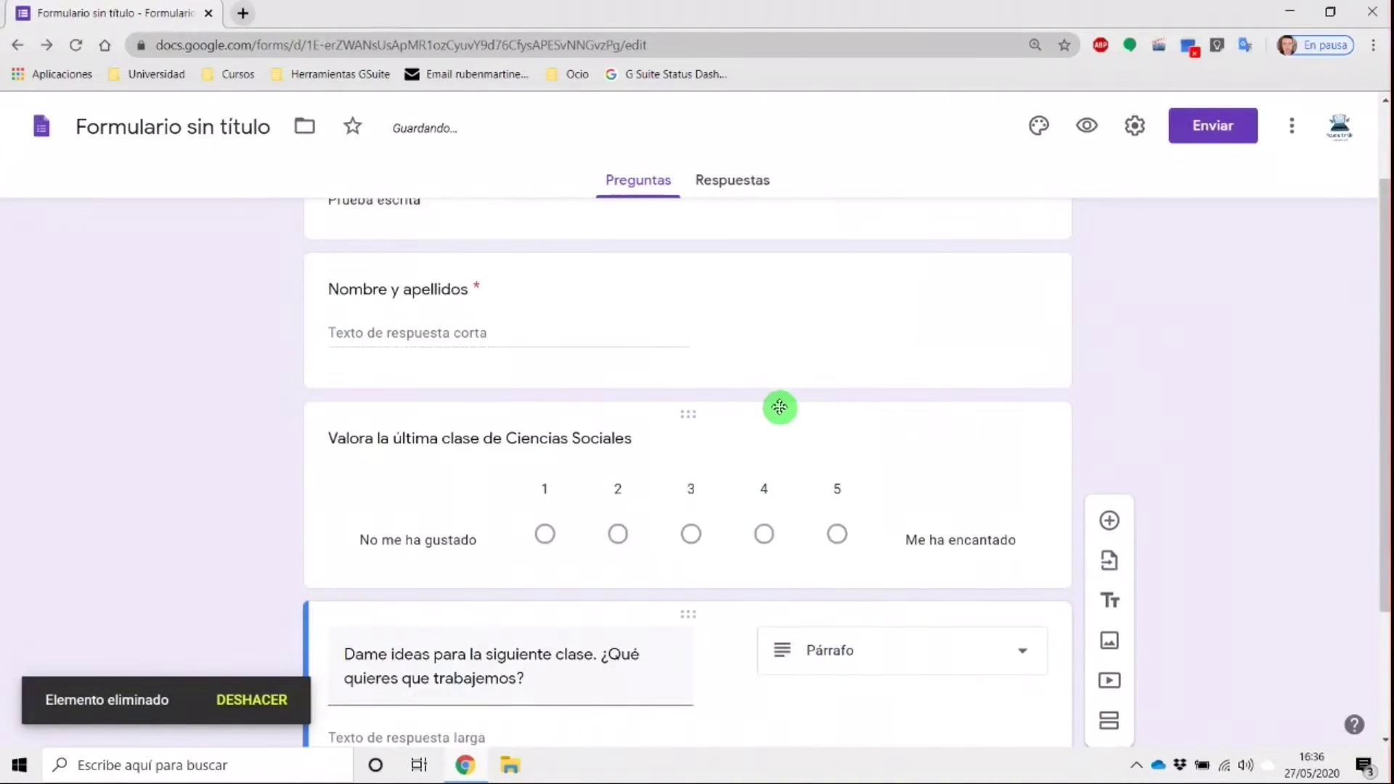
pyautogui.scroll(1, 780, 408)
# Step: Move the "Dame ideas para la siguiente clase" question above the "Valora la última clase de Ciencias Sociales" question
pyautogui.scroll(-4, 737, 374)
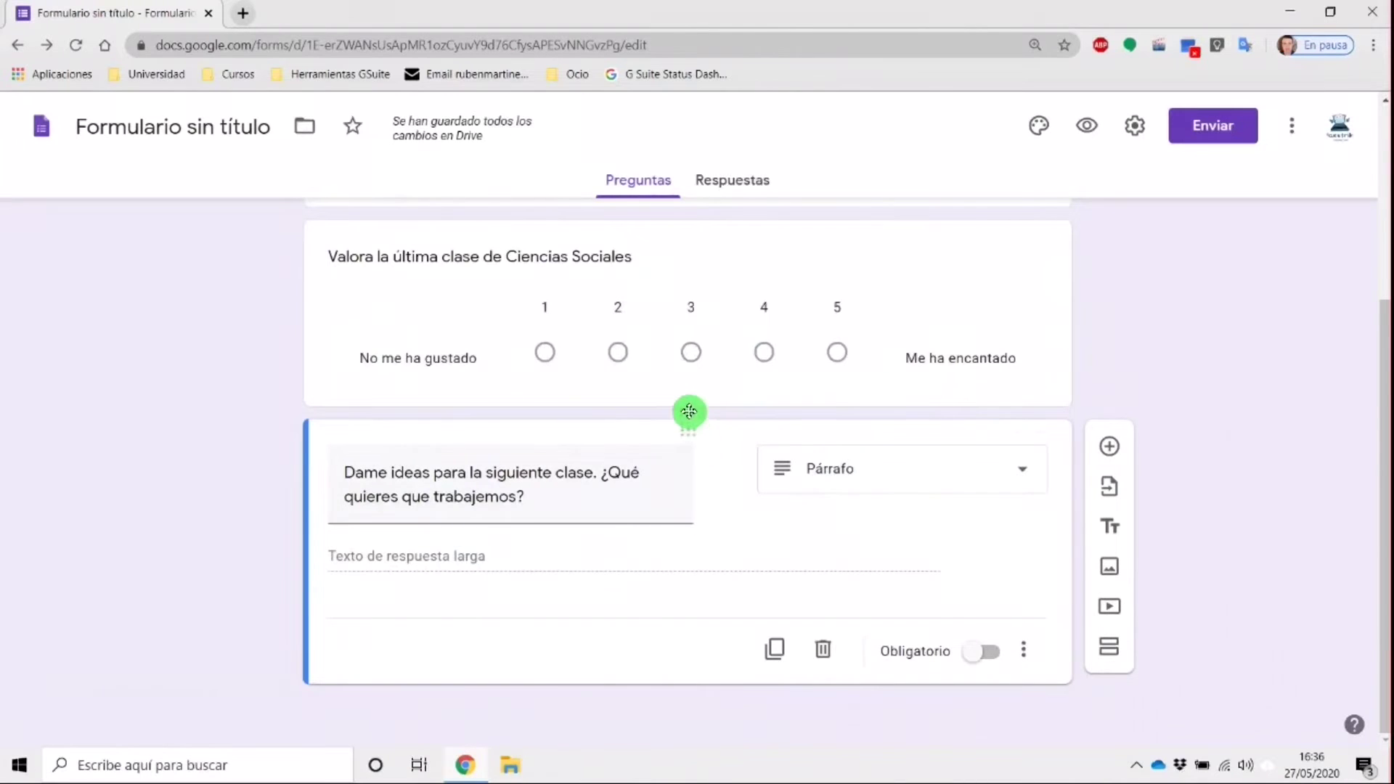
pyautogui.moveTo(687, 408); pyautogui.dragTo(704, 368)
pyautogui.scroll(-2, 1032, 357)
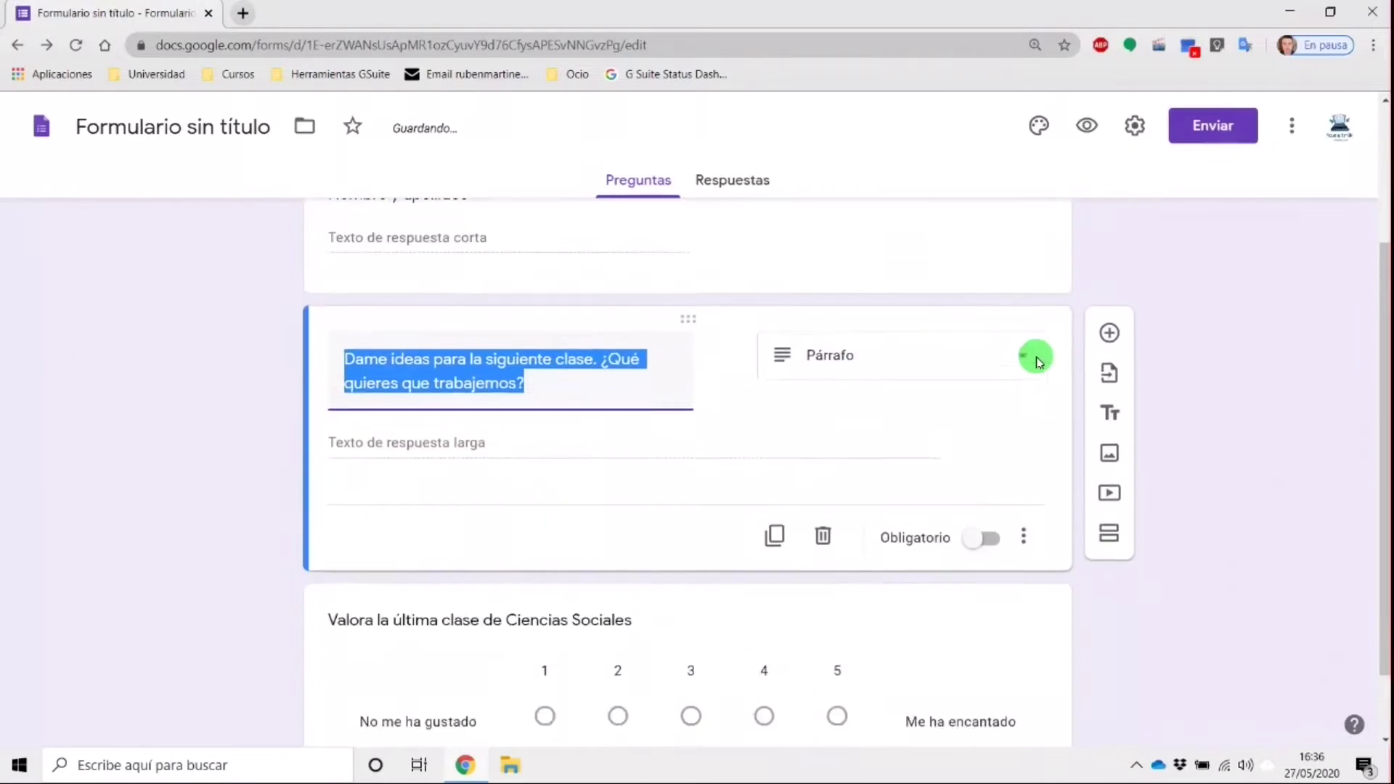
# Step: Make both the "Dame ideas para la siguiente clase" question and the "Valora la última clase" linear scale question required
pyautogui.scroll(4, 740, 373)
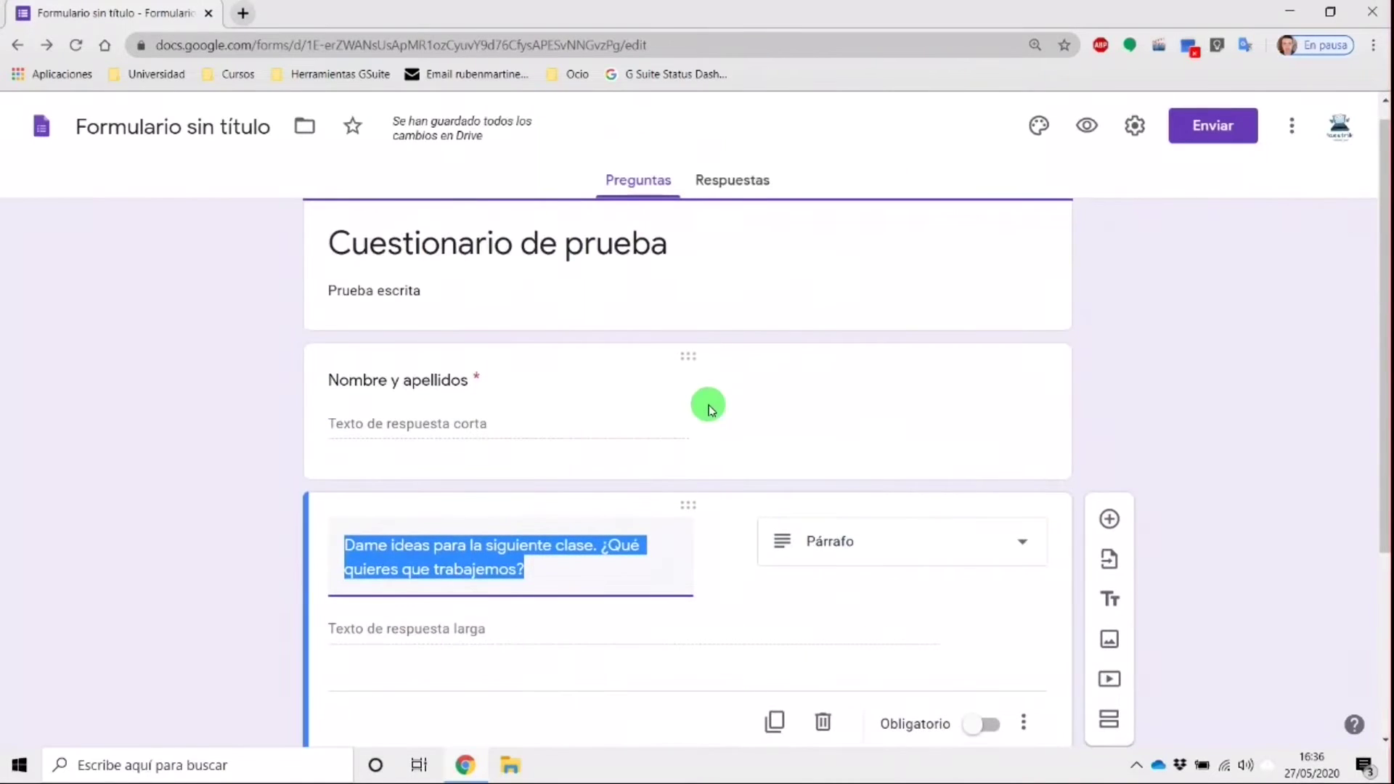
pyautogui.scroll(-4, 710, 409)
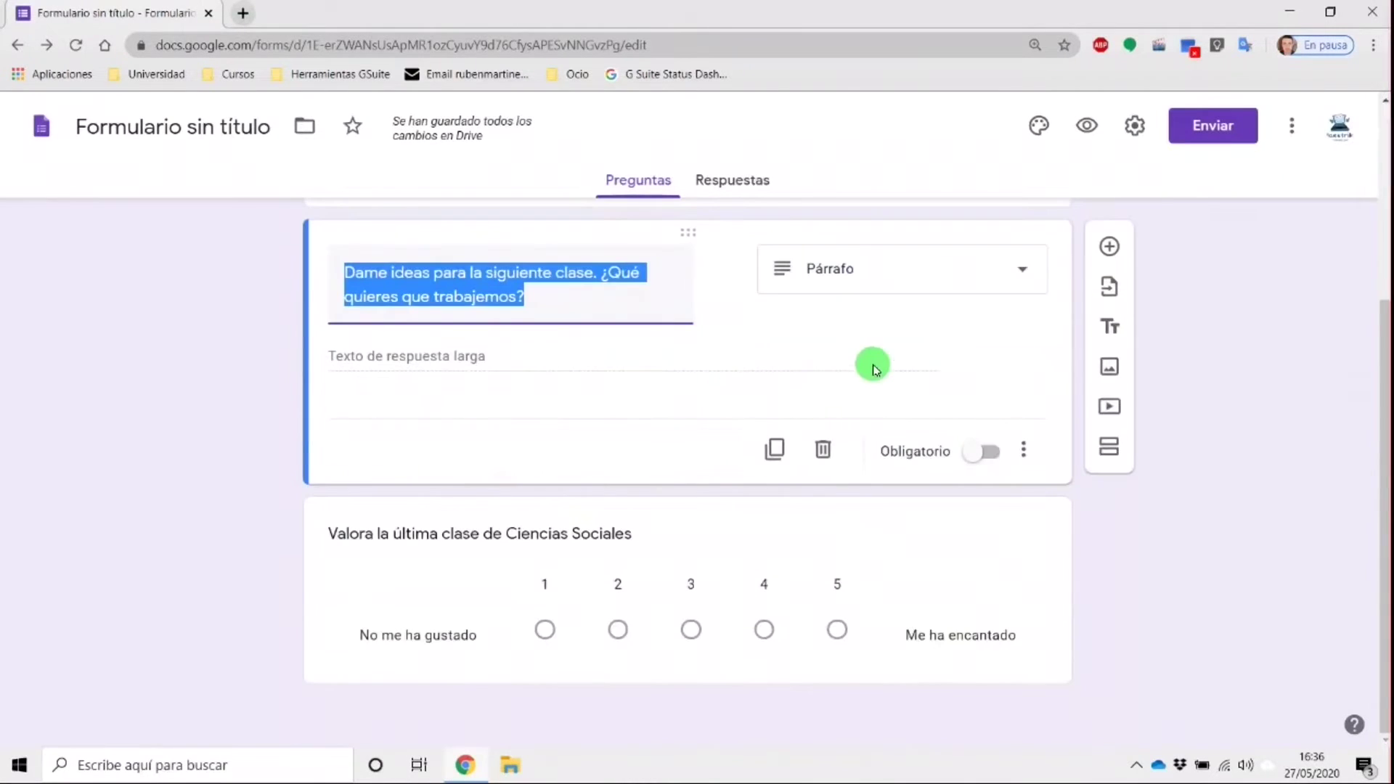
pyautogui.click(978, 455)
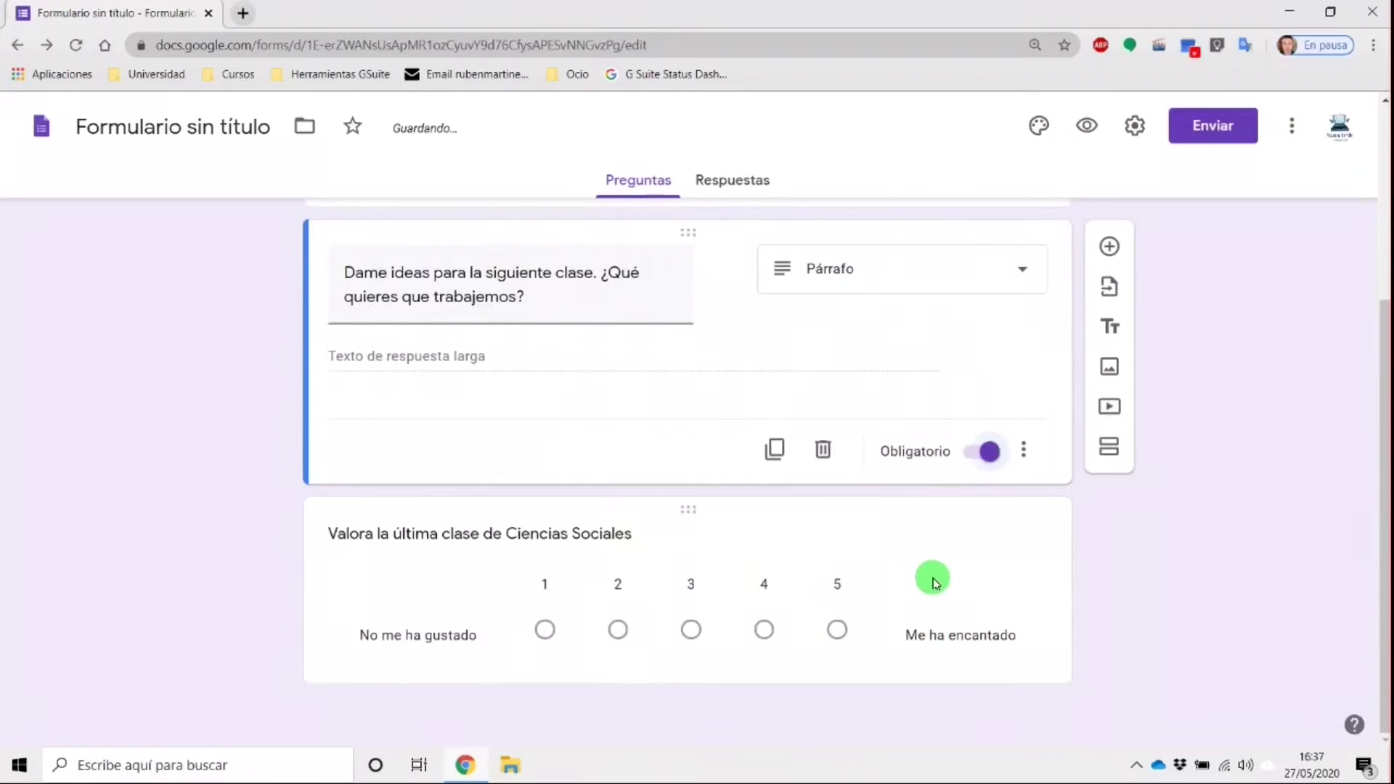
pyautogui.click(934, 587)
pyautogui.click(984, 706)
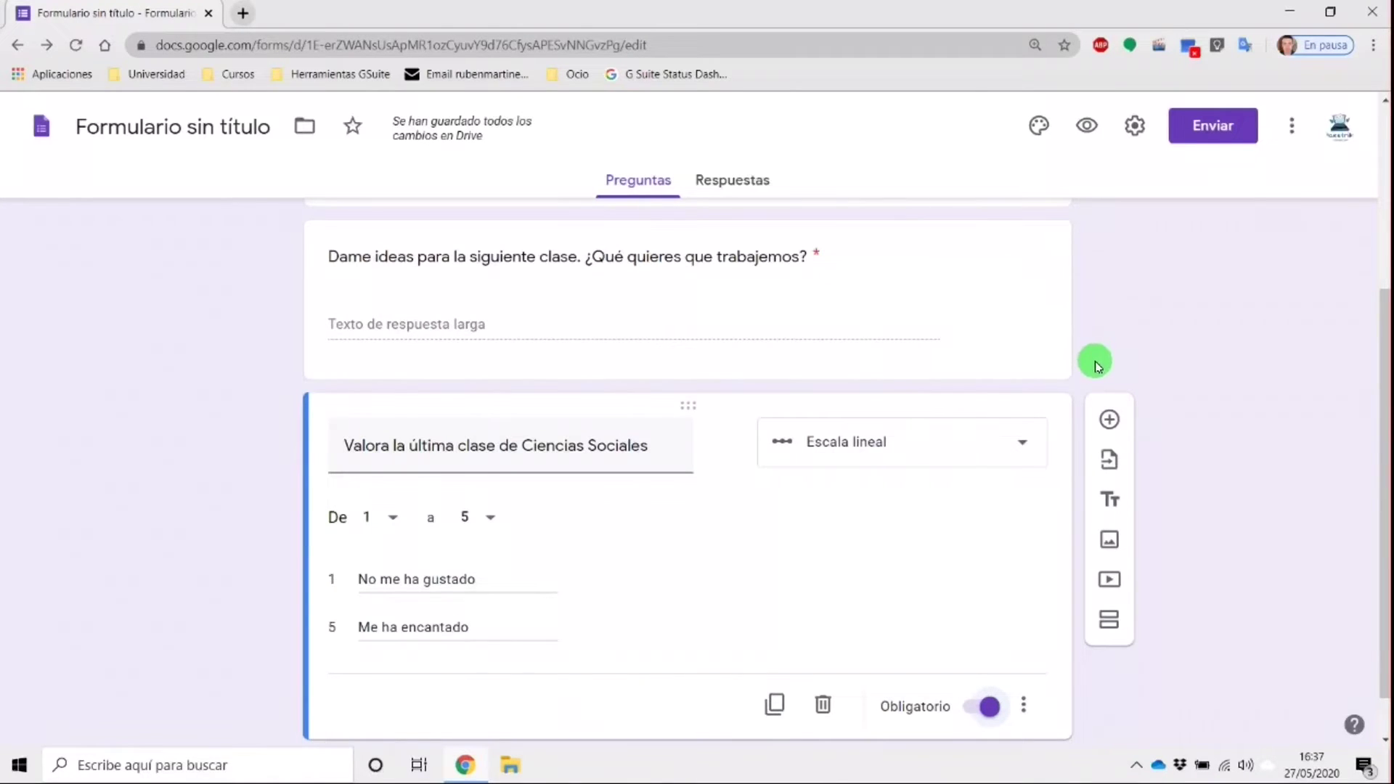
# Step: Search YouTube for "ciclo del agua" and insert the video "El Ciclo del Agua | Videos Educativos para Niños" below the linear scale question
pyautogui.click(1115, 584)
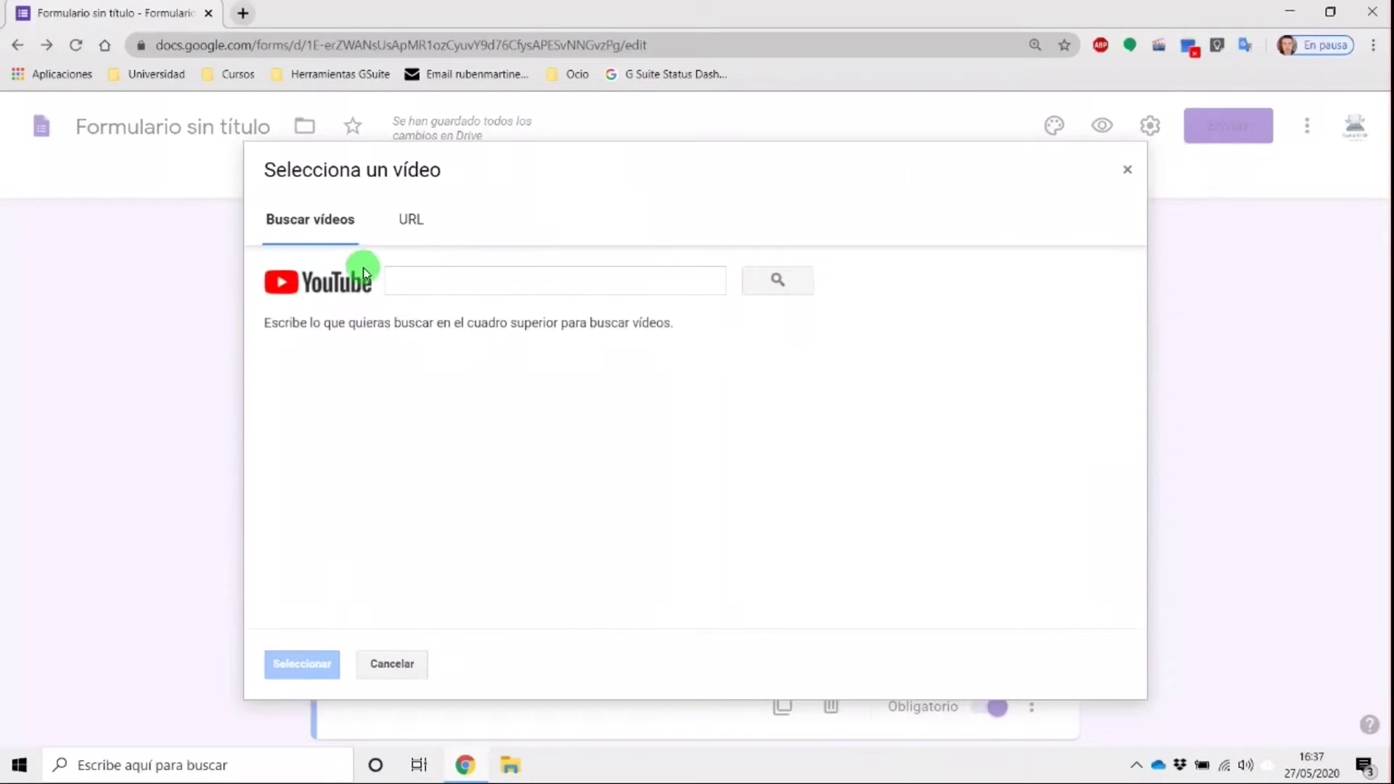
pyautogui.click(433, 288)
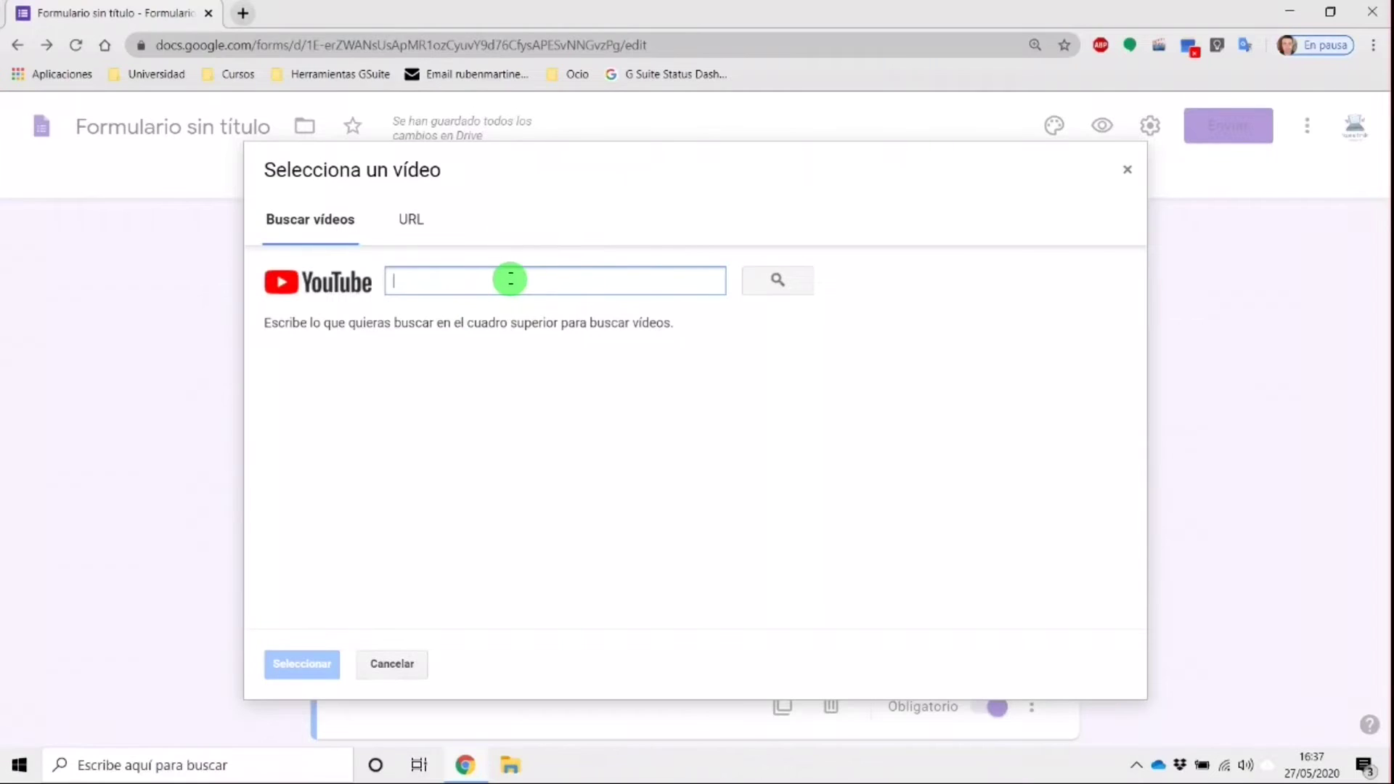
pyautogui.write('ciclo del agua')
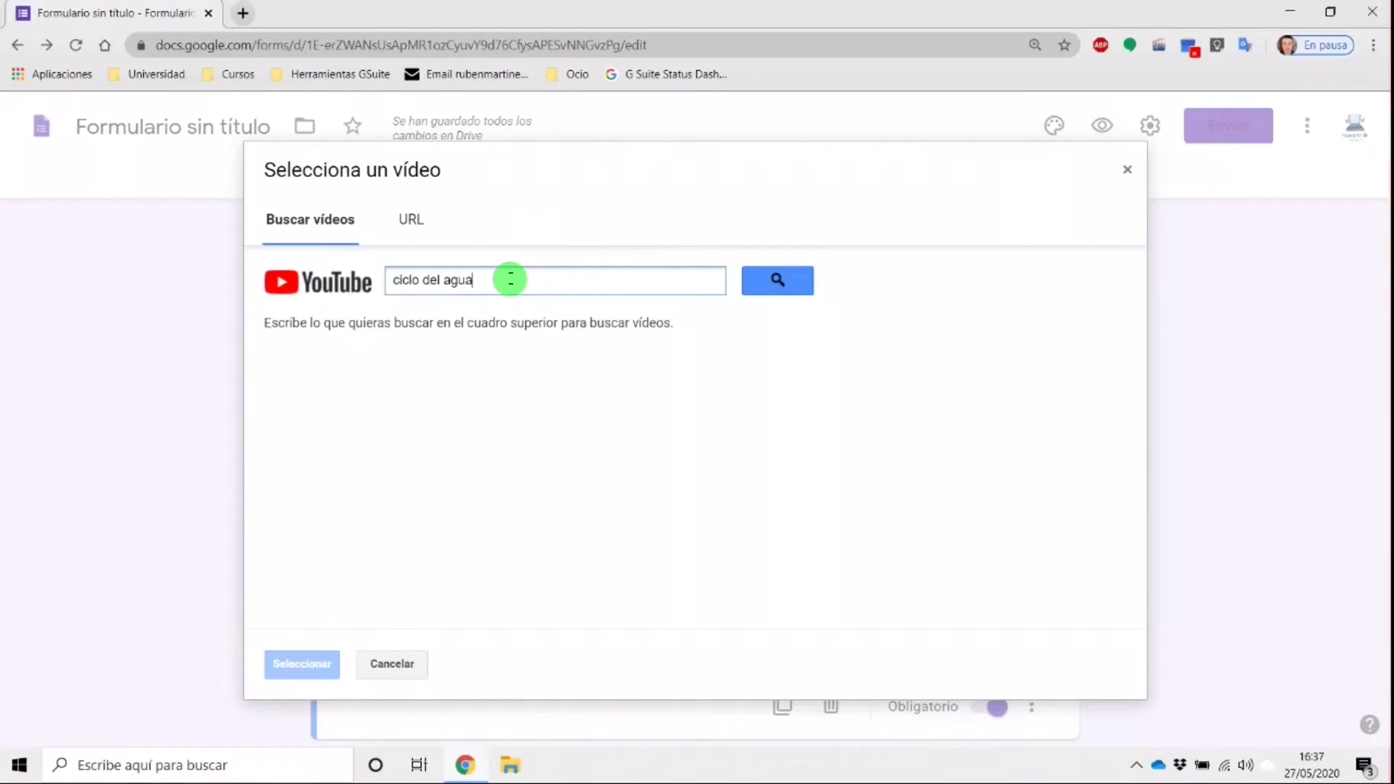
pyautogui.press('Return')
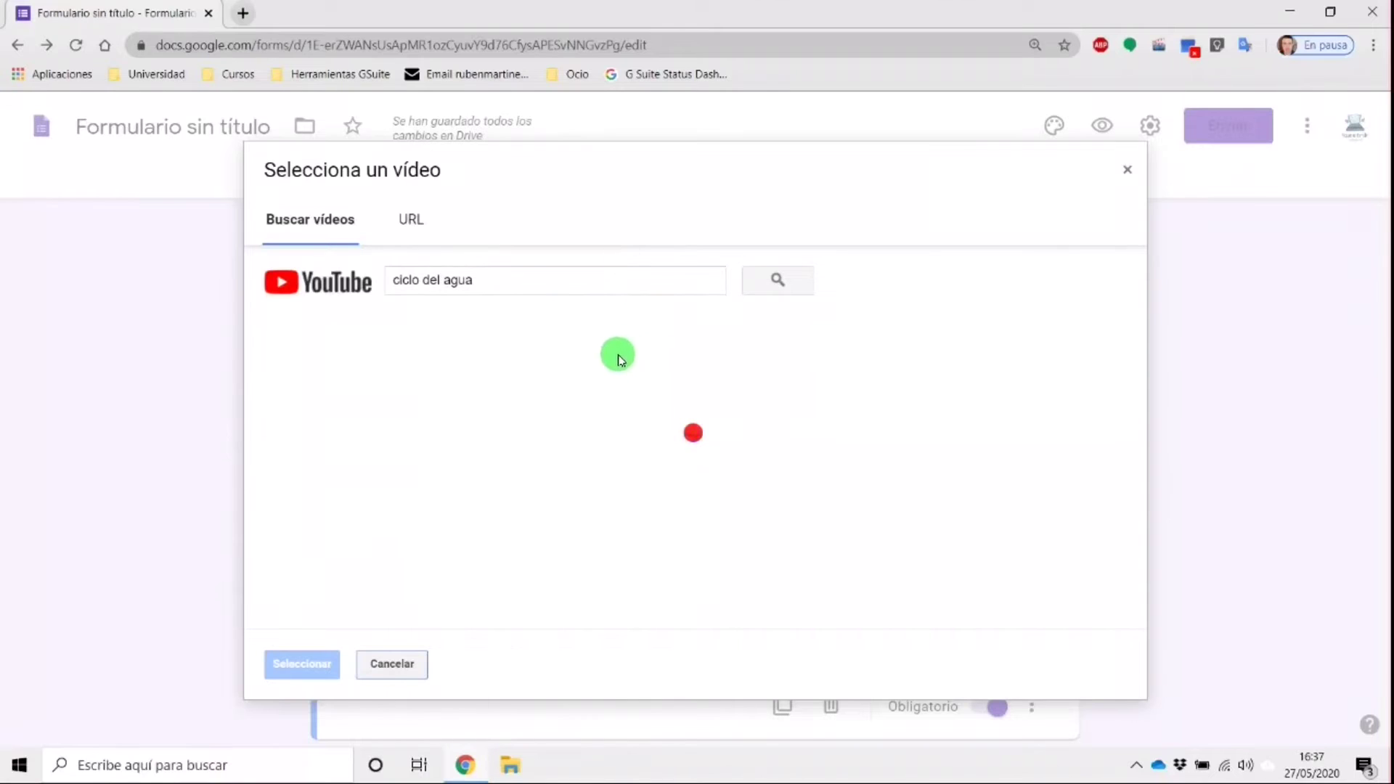
pyautogui.click(531, 361)
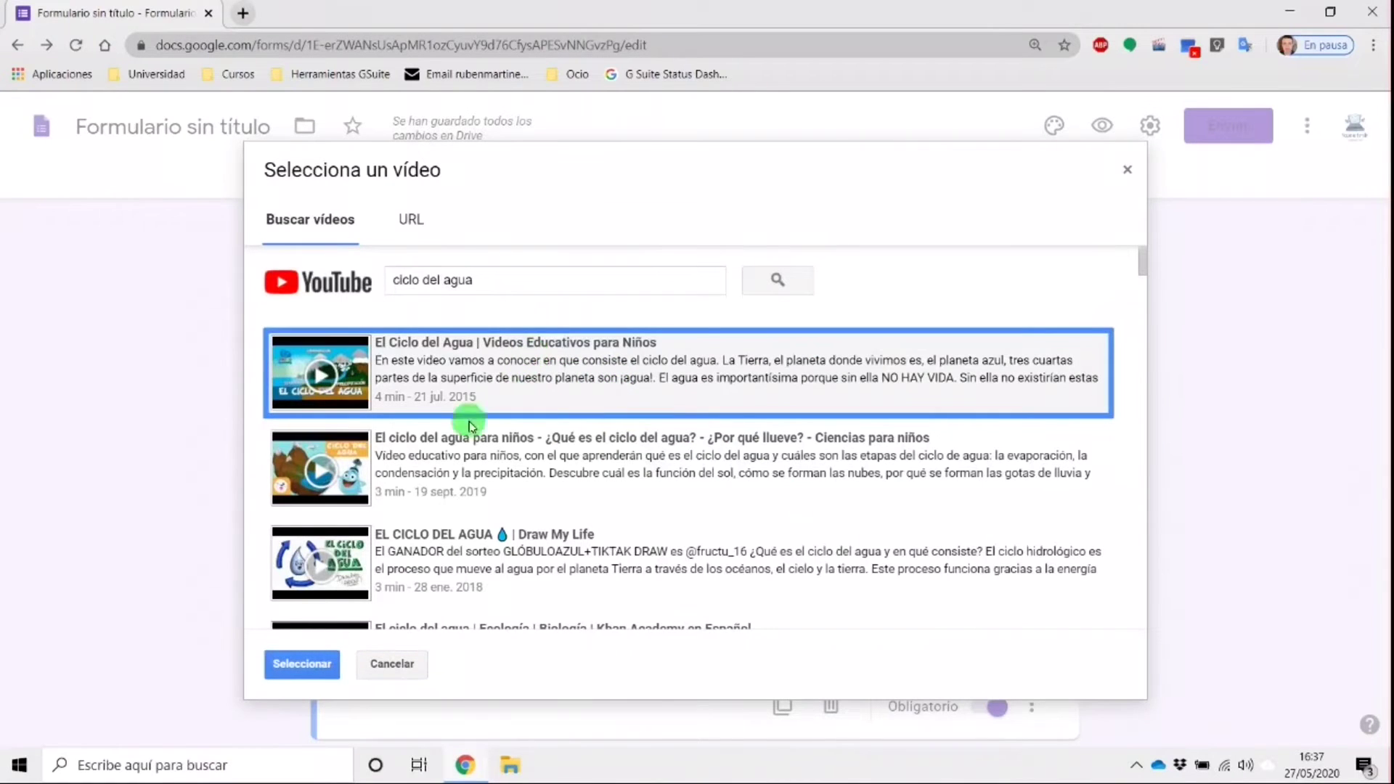
pyautogui.click(302, 662)
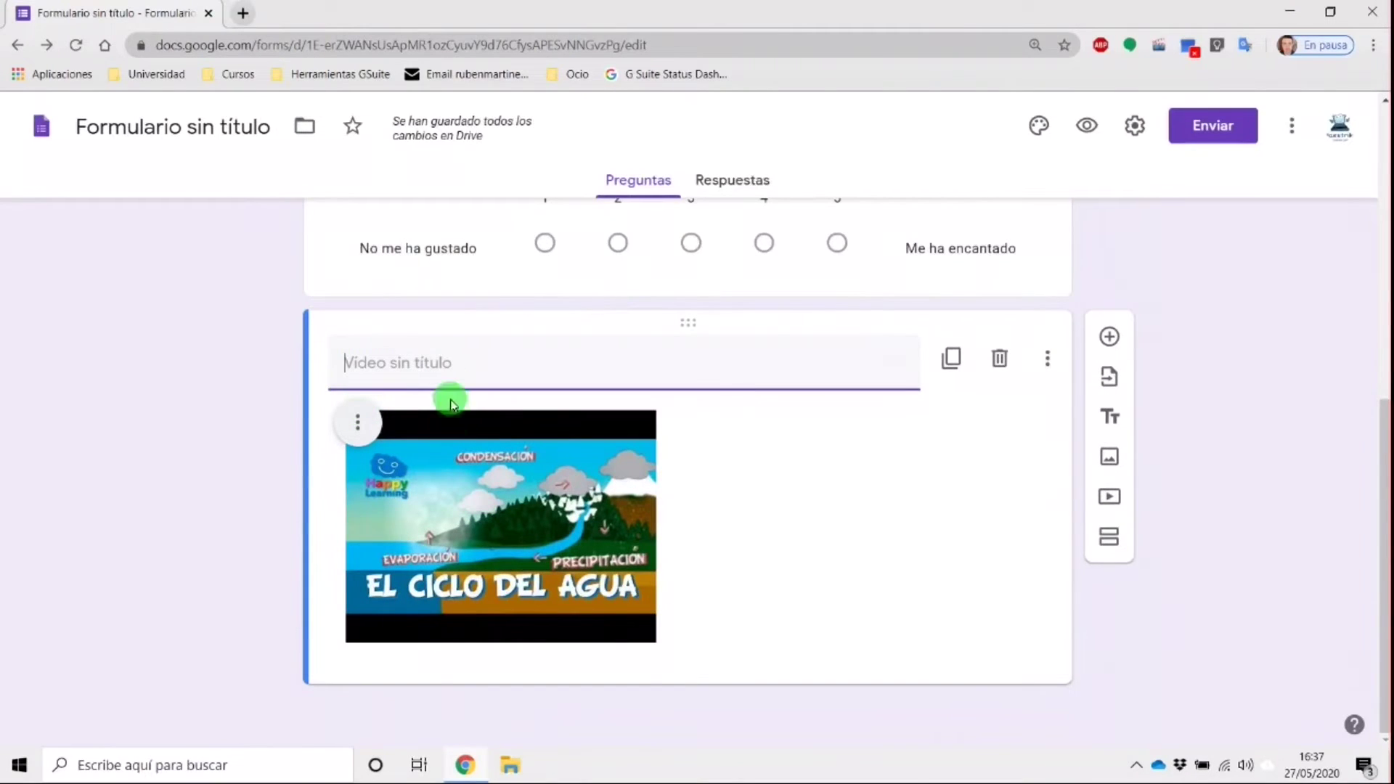
# Step: Title the embedded water-cycle video "Mira el ciclo del agua"
pyautogui.click(443, 362)
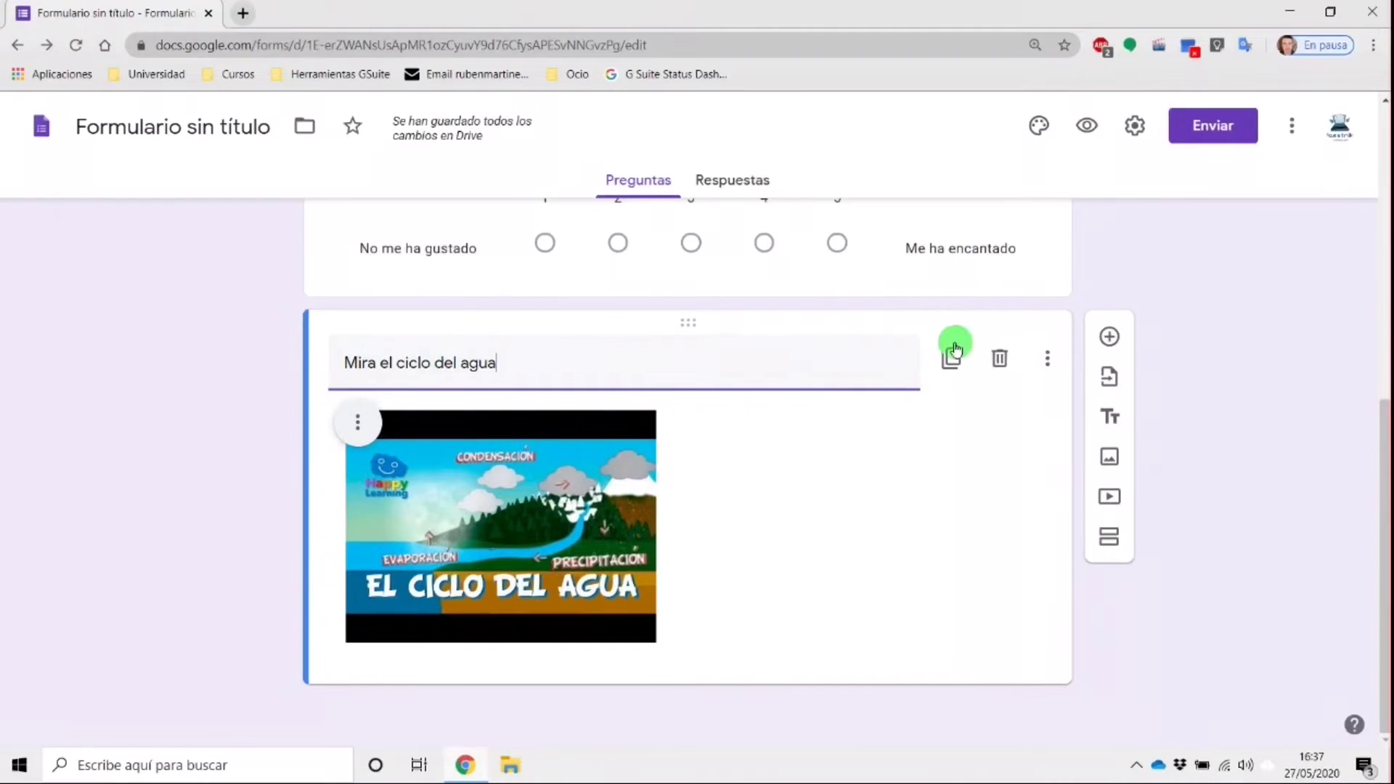
# Step: Search Google images for "ciclo del agua" and insert the labelled diagram with red arrows and brown mountains below the video
pyautogui.click(1112, 463)
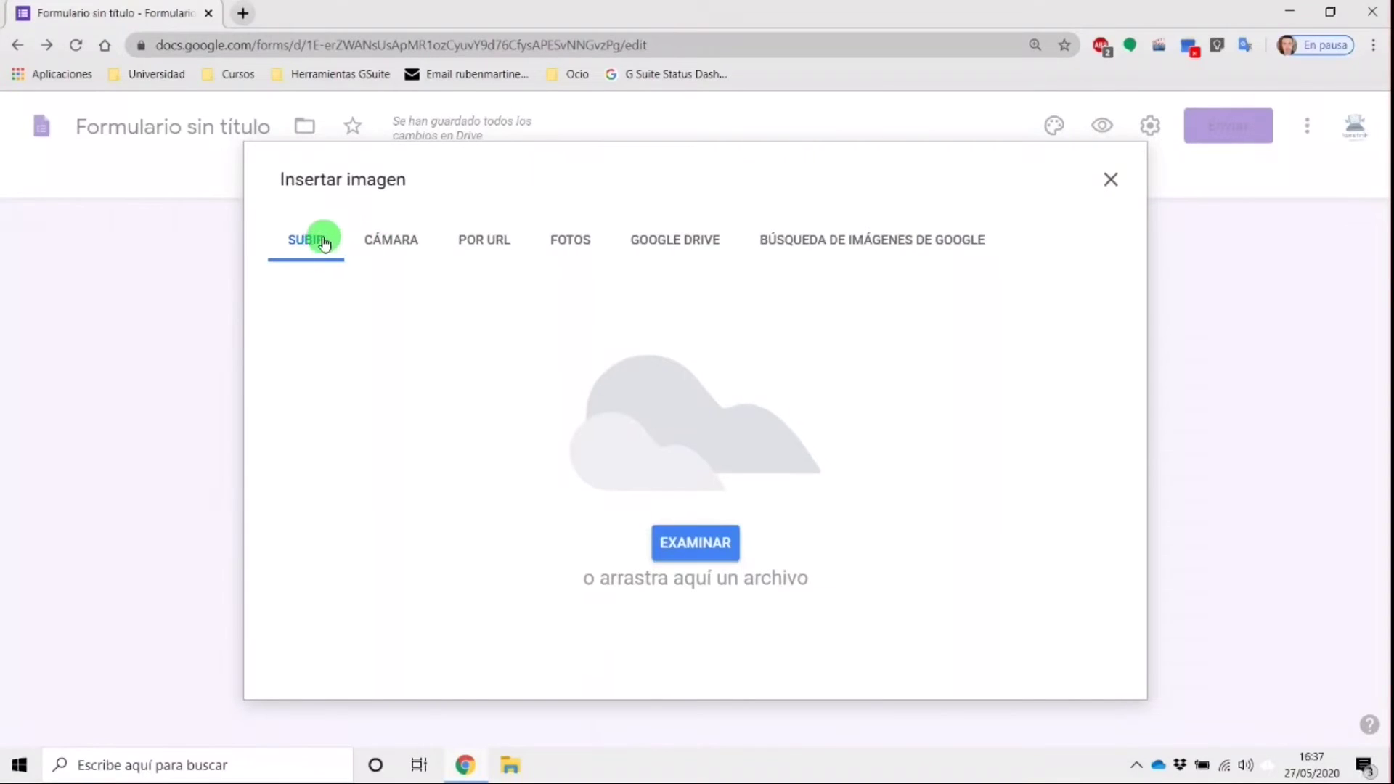
pyautogui.click(836, 241)
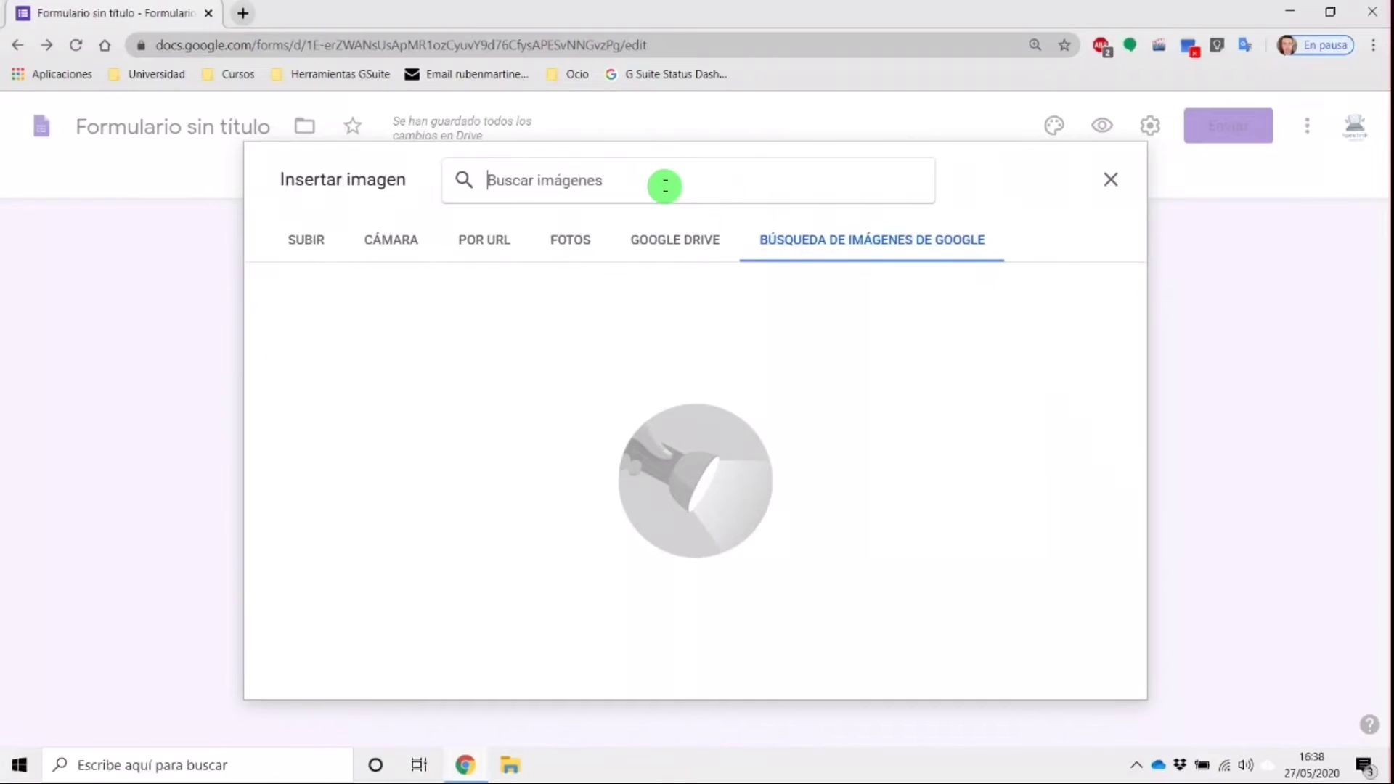
pyautogui.write('ciclo d')
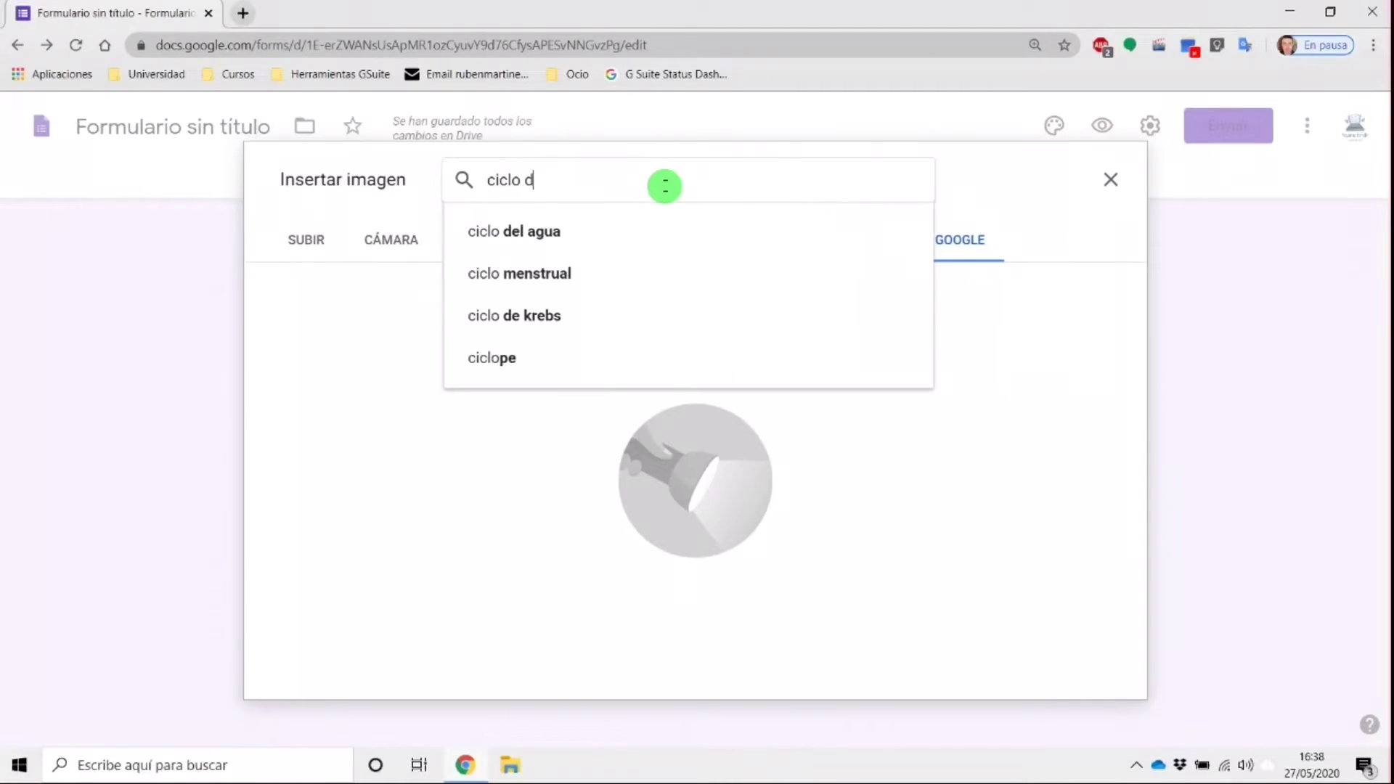
pyautogui.write('el ag')
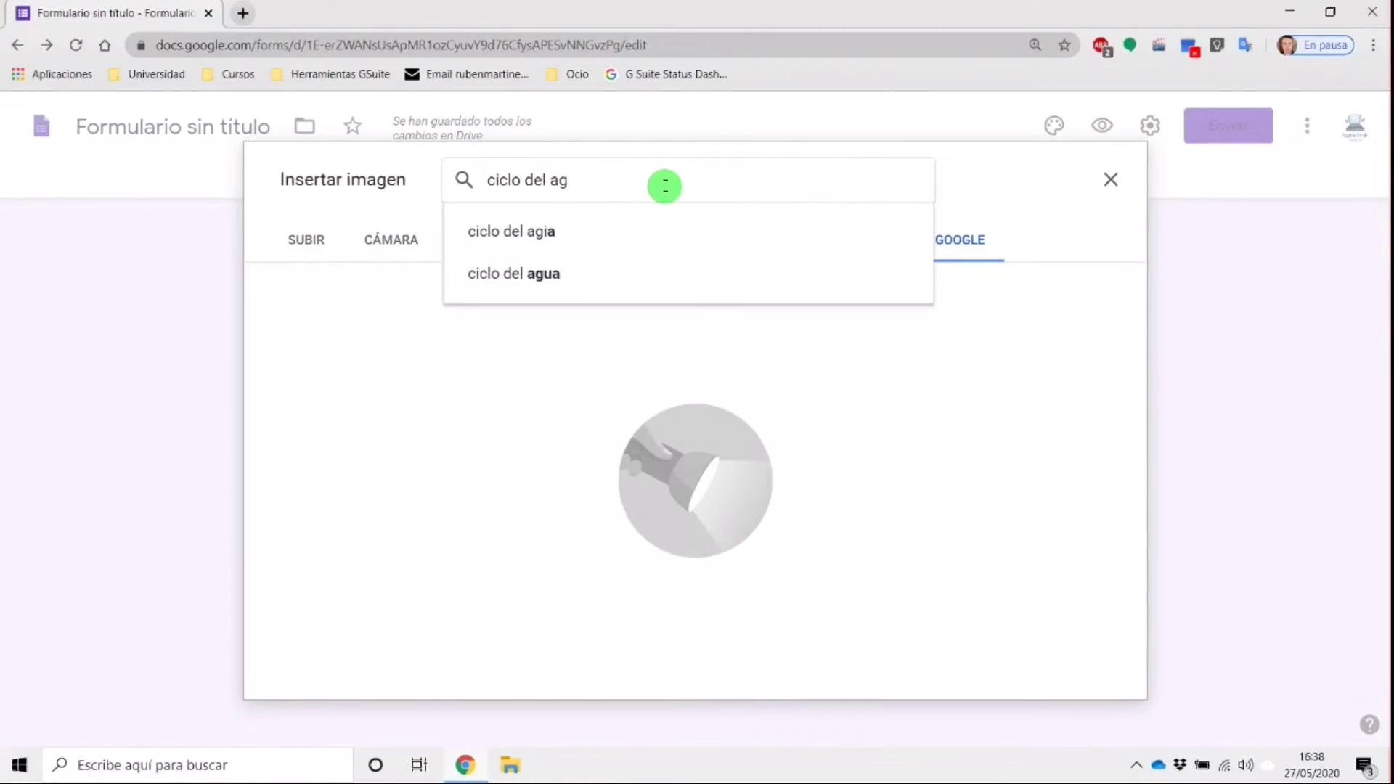
pyautogui.write('ua')
pyautogui.press('Return')
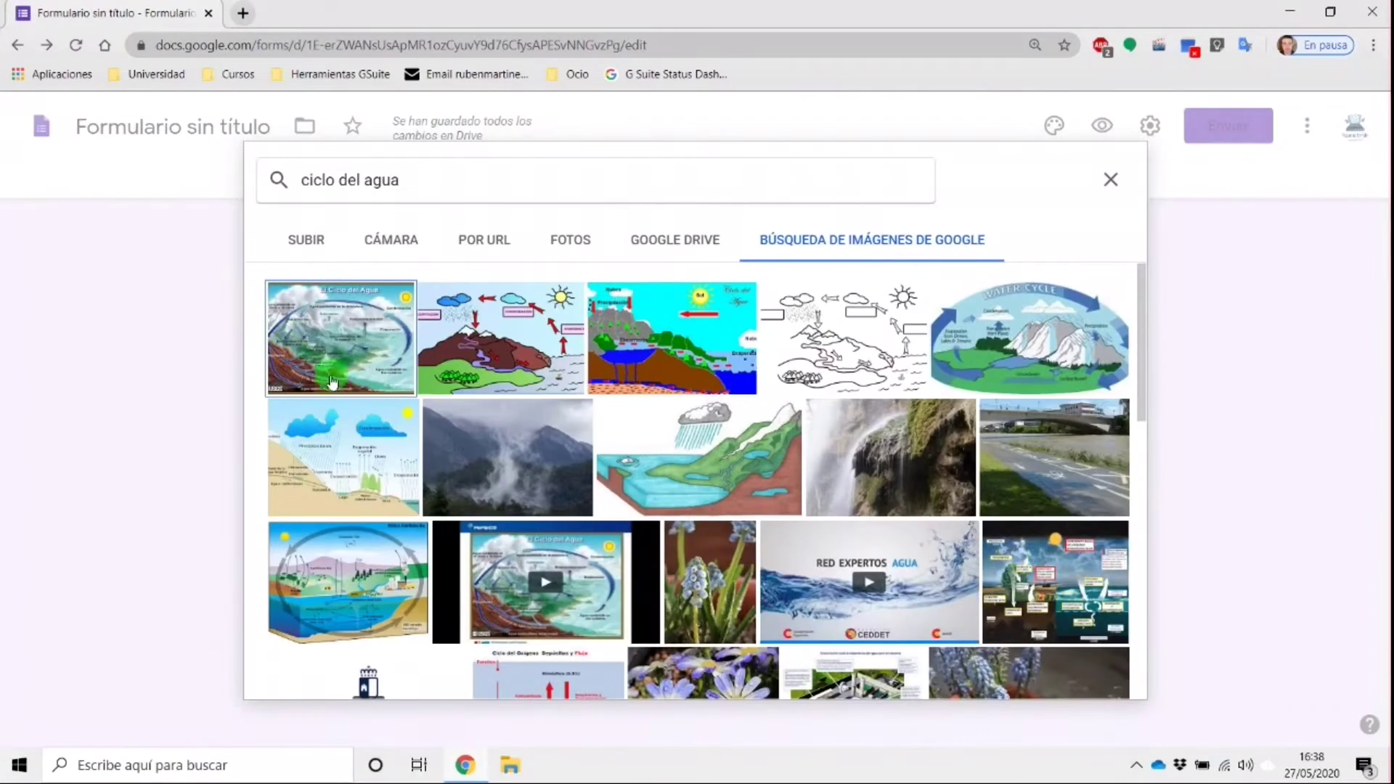
pyautogui.click(572, 376)
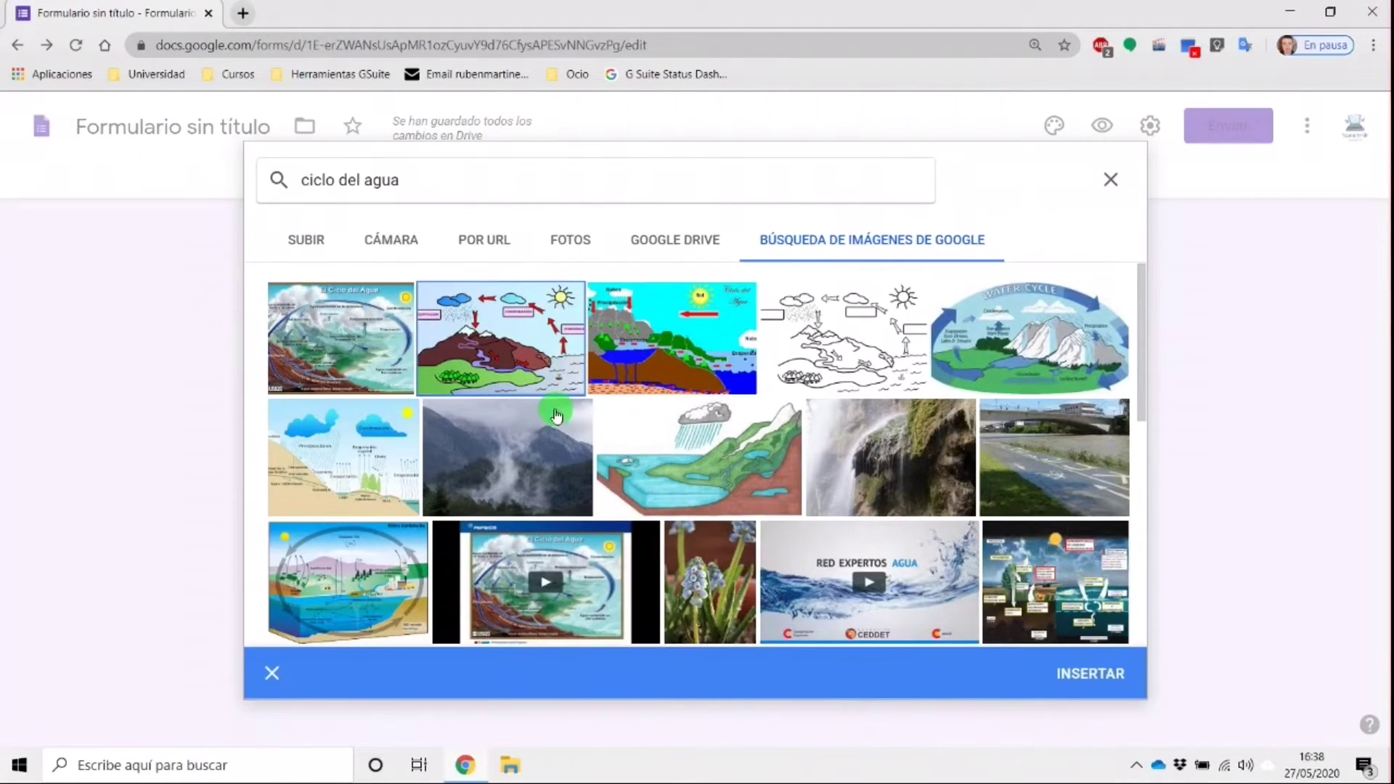
pyautogui.click(1072, 675)
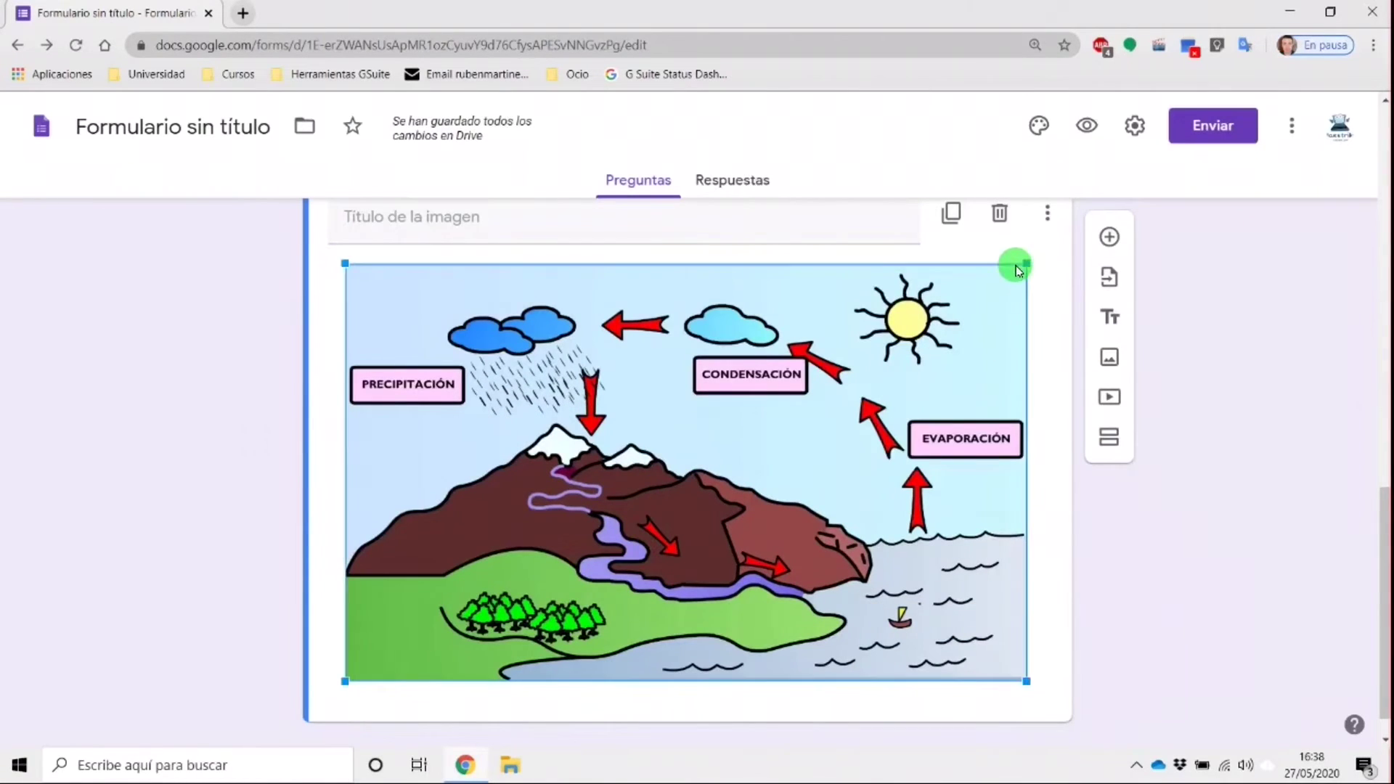
# Step: Shrink the inserted water-cycle diagram proportionally to about half its width
pyautogui.moveTo(1031, 270); pyautogui.dragTo(685, 497)
pyautogui.scroll(7, 709, 457)
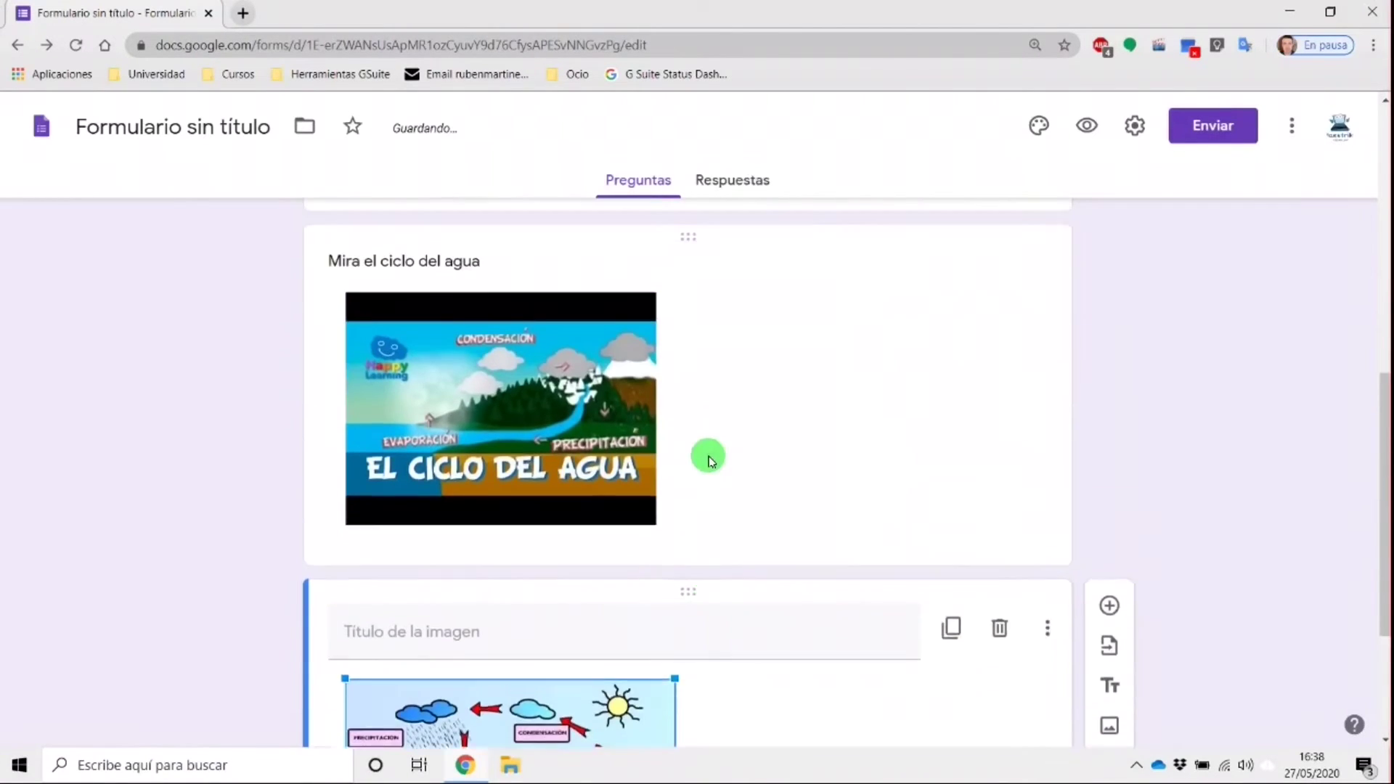
pyautogui.scroll(5, 699, 356)
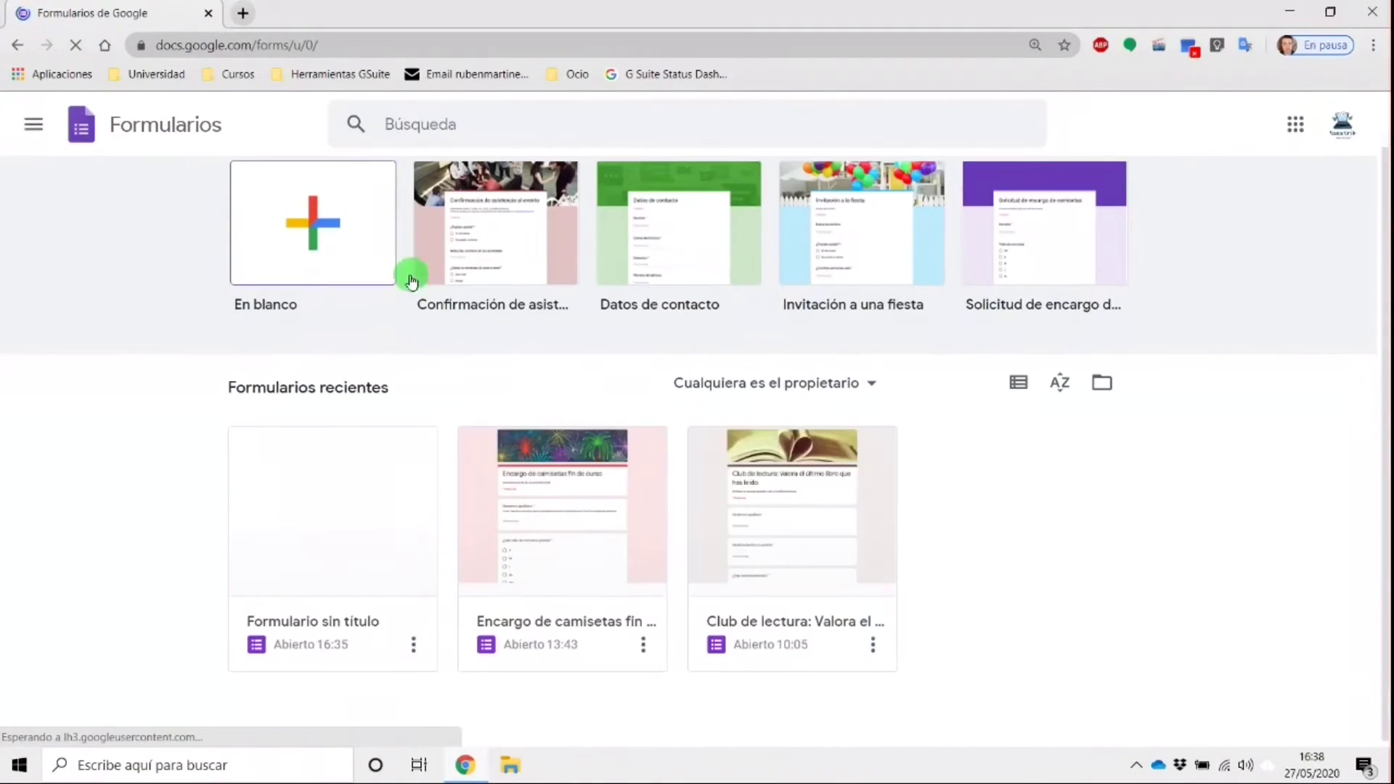
# Step: Open the recent form "Encargo de camisetas fin de curso" and examine its header, questions, answer options and T-shirt design image
pyautogui.click(582, 497)
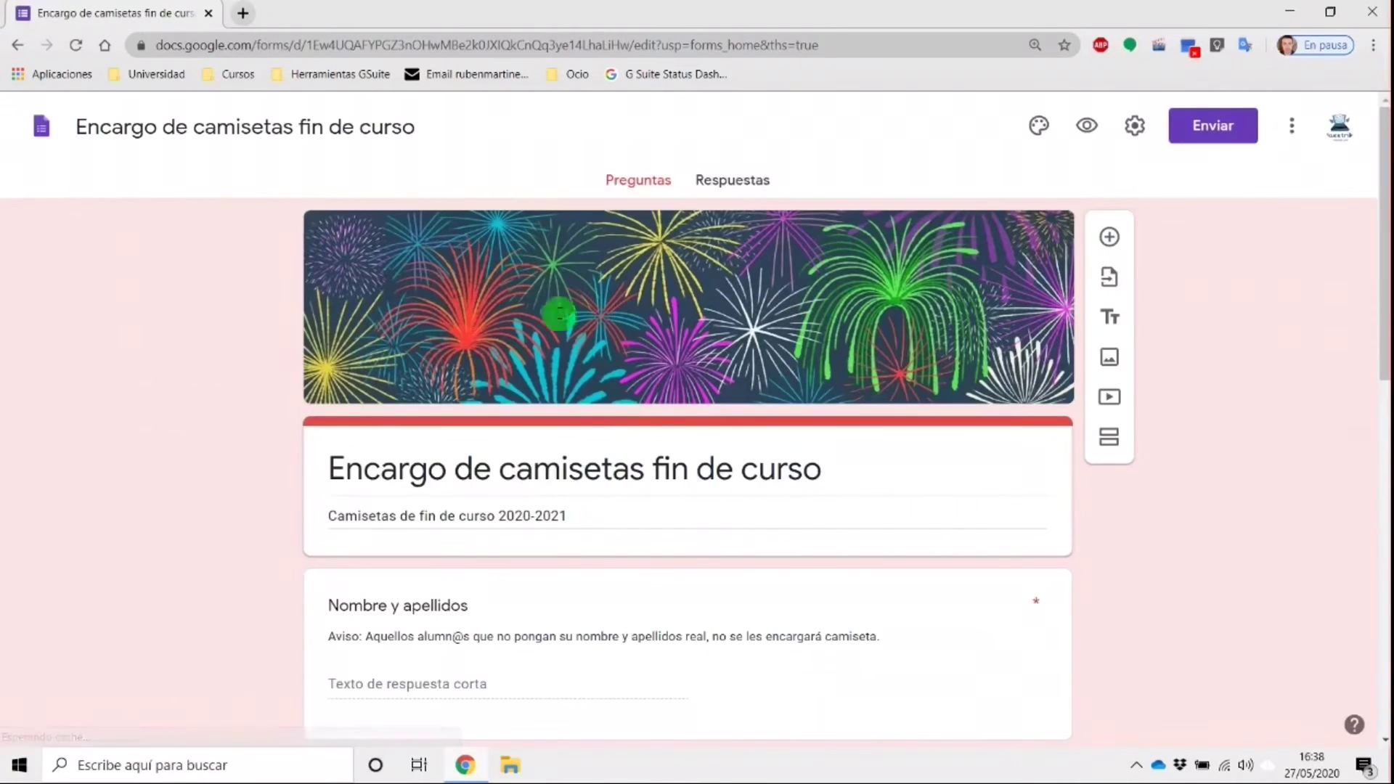
pyautogui.scroll(-3, 572, 300)
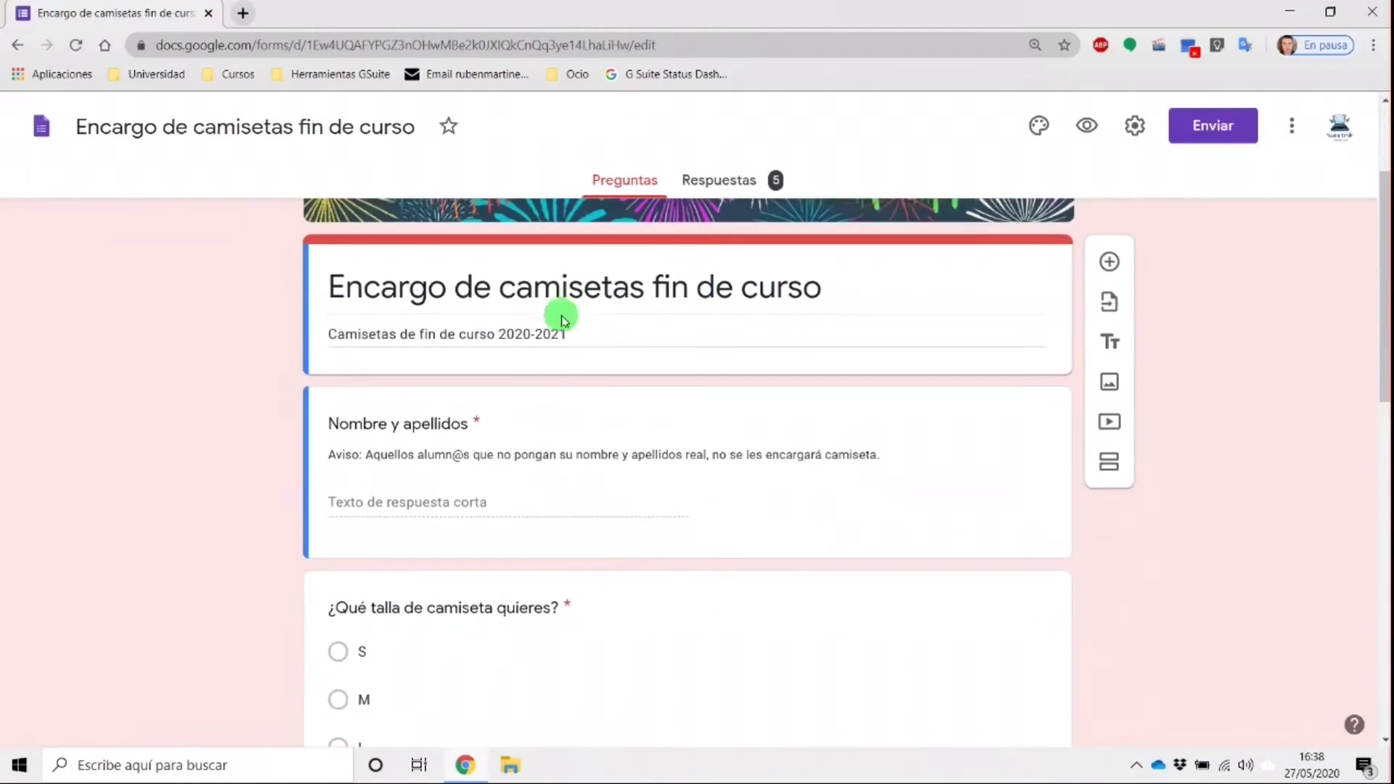
pyautogui.scroll(1, 562, 334)
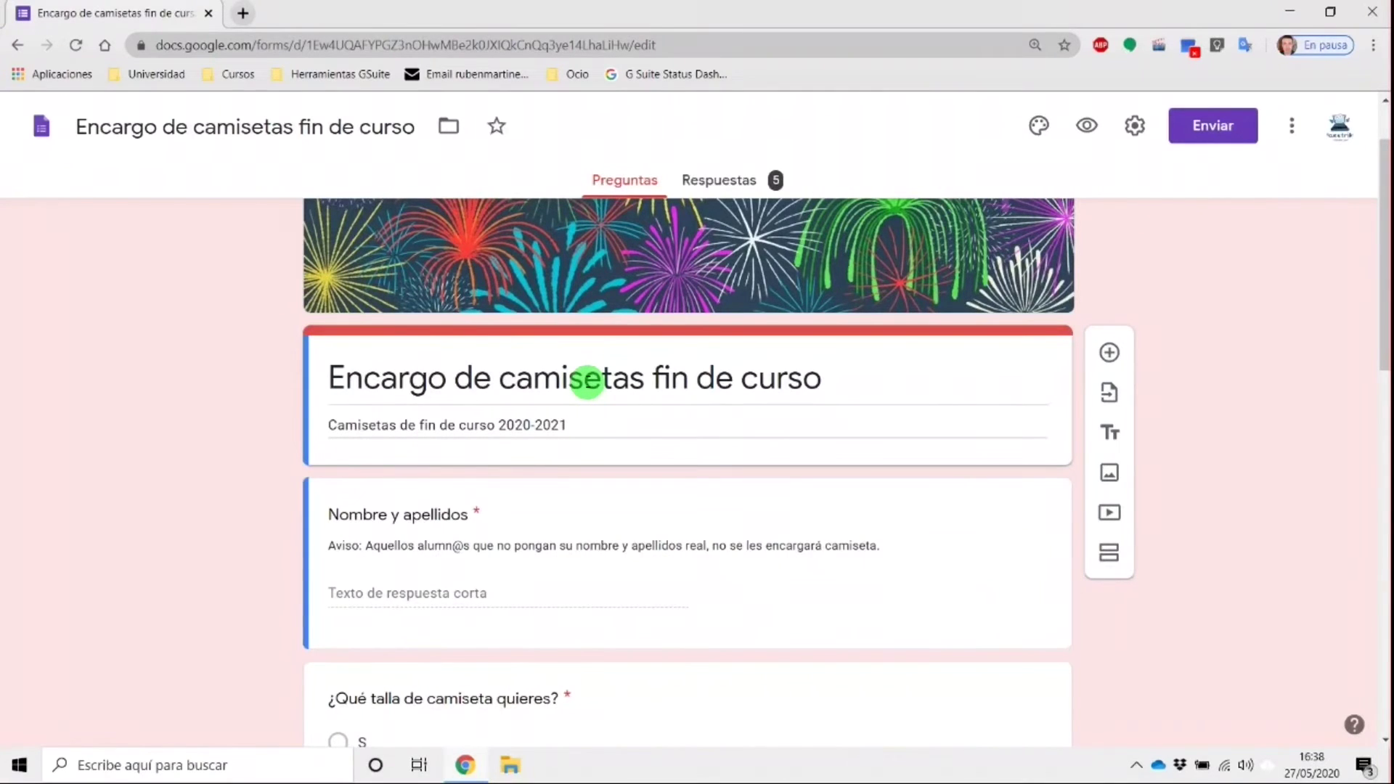
pyautogui.scroll(-1, 591, 379)
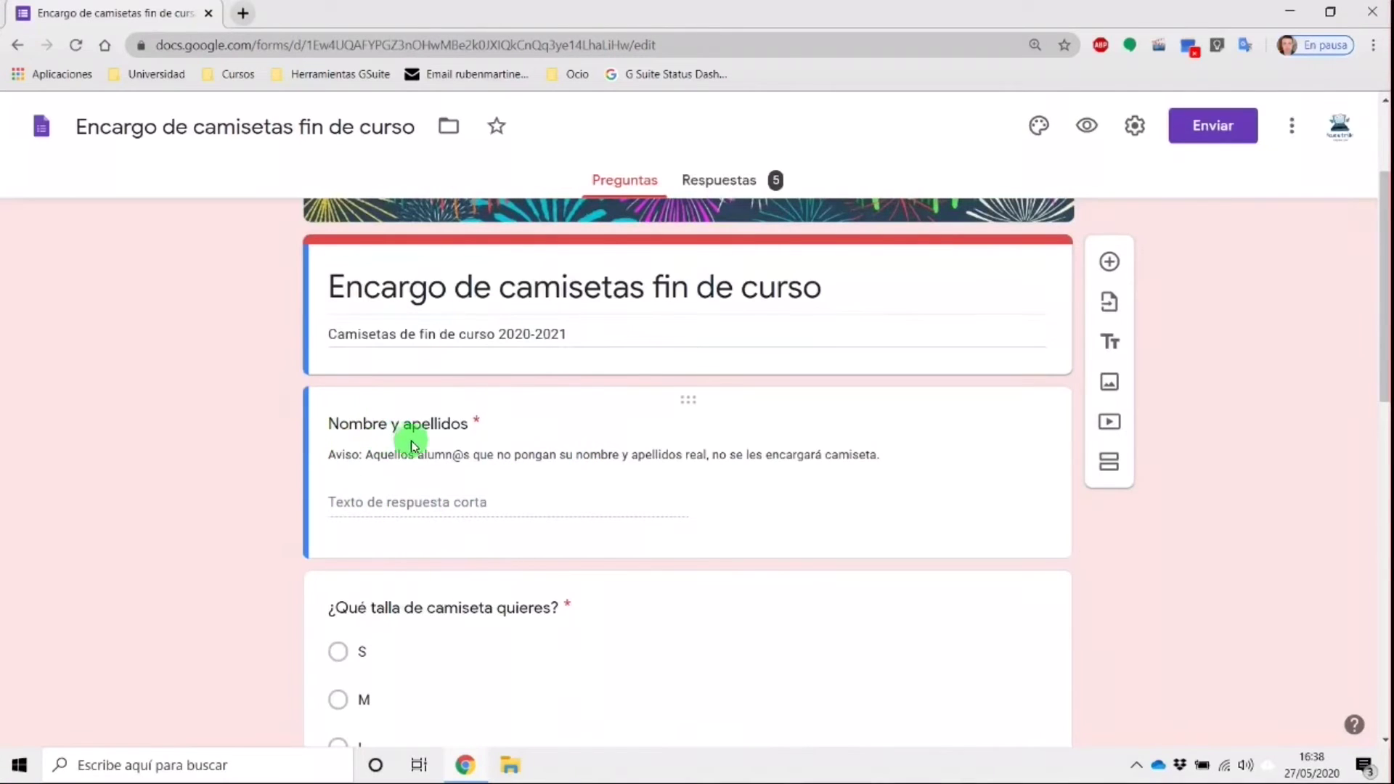
pyautogui.scroll(-1, 440, 490)
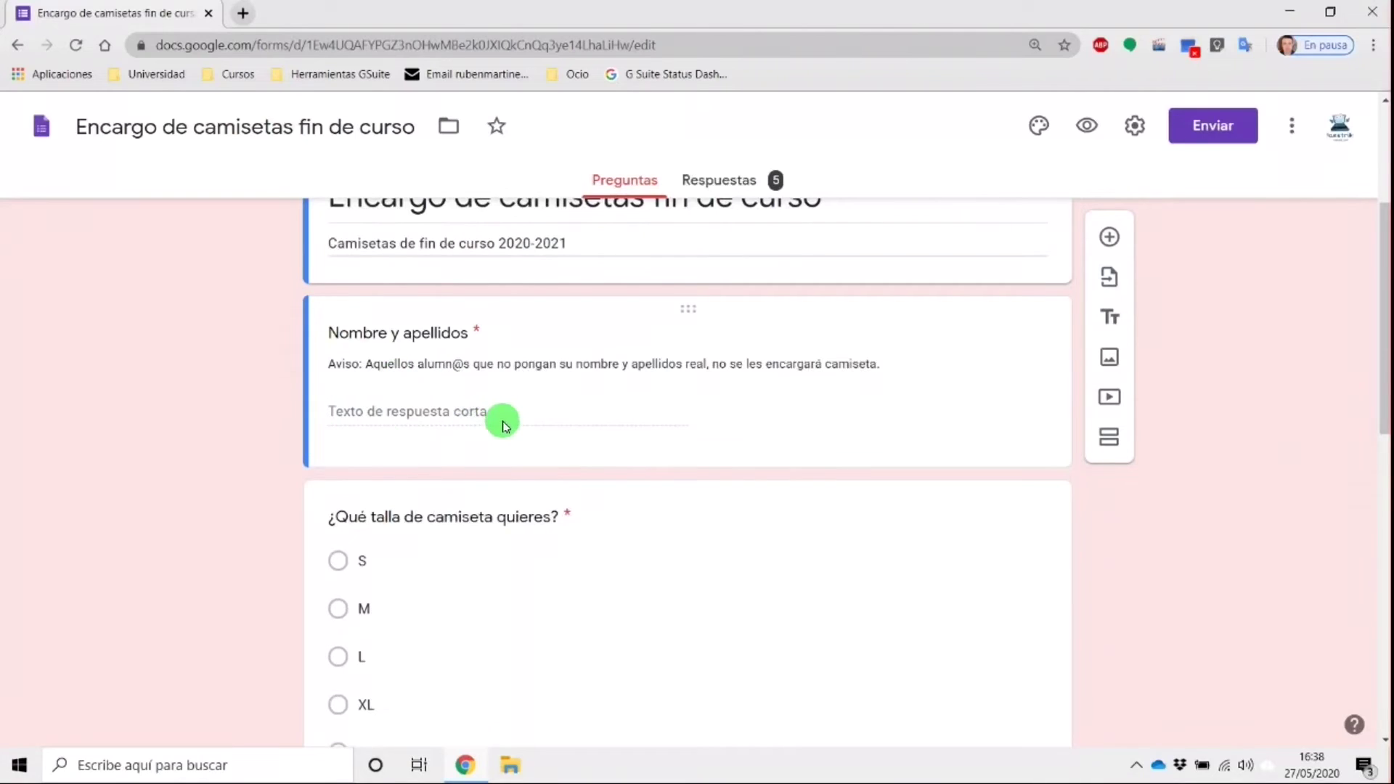
pyautogui.scroll(-3, 401, 332)
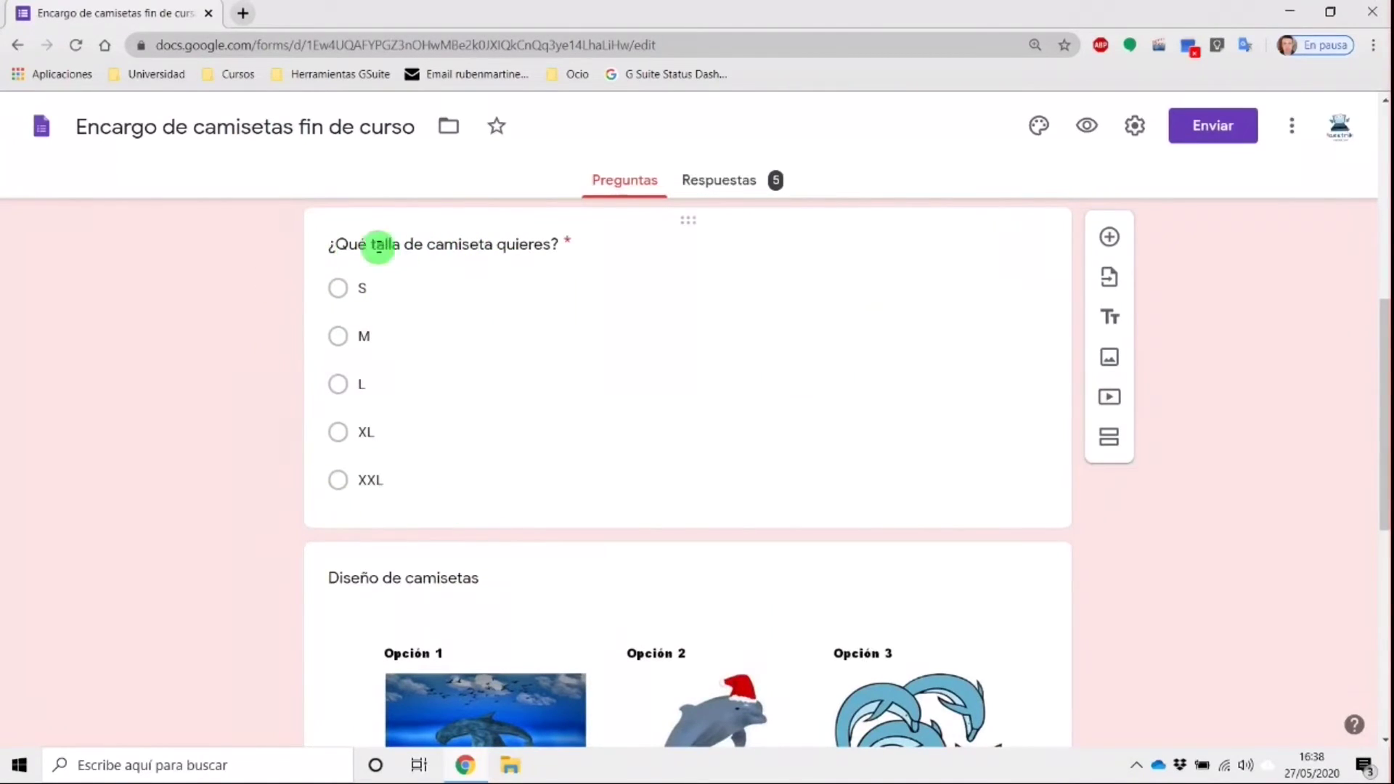
pyautogui.scroll(-5, 399, 405)
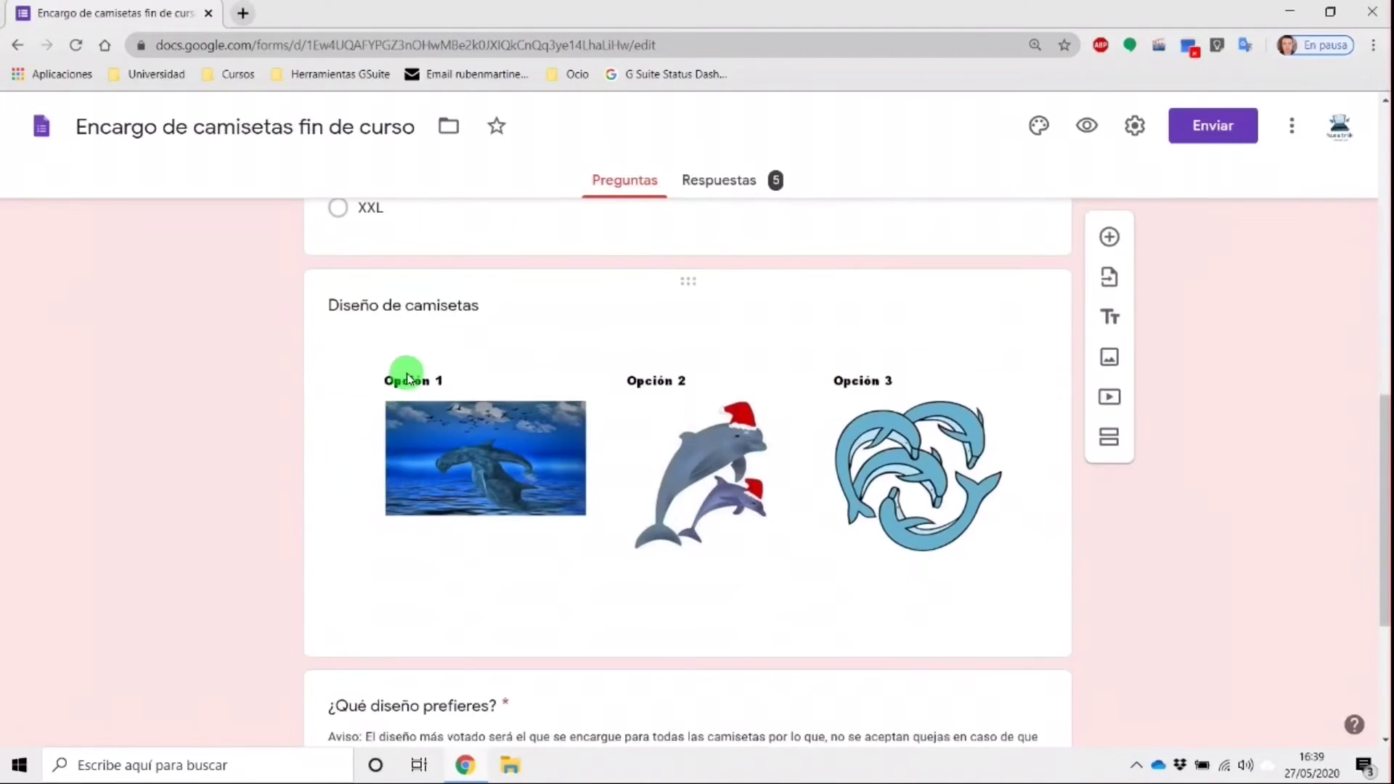
pyautogui.scroll(-1, 404, 520)
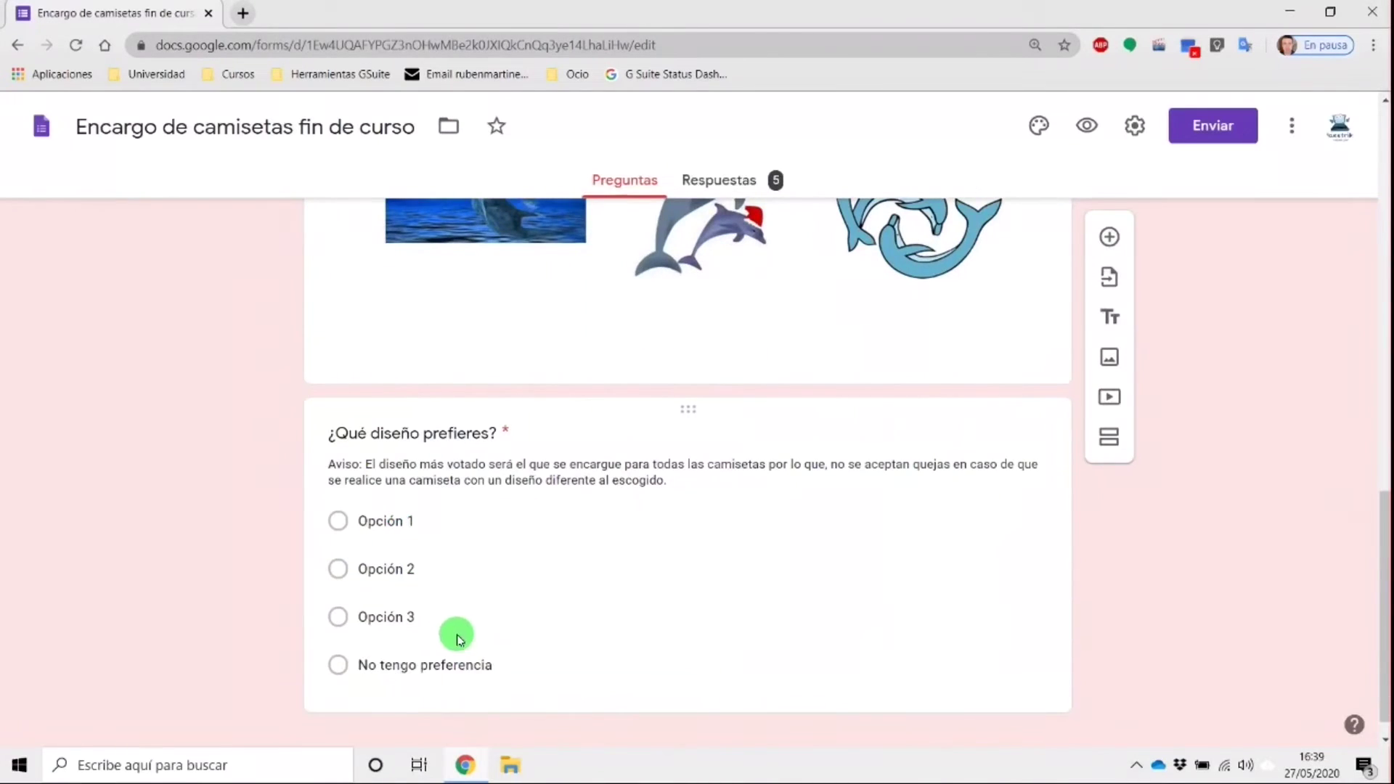
pyautogui.scroll(2, 367, 472)
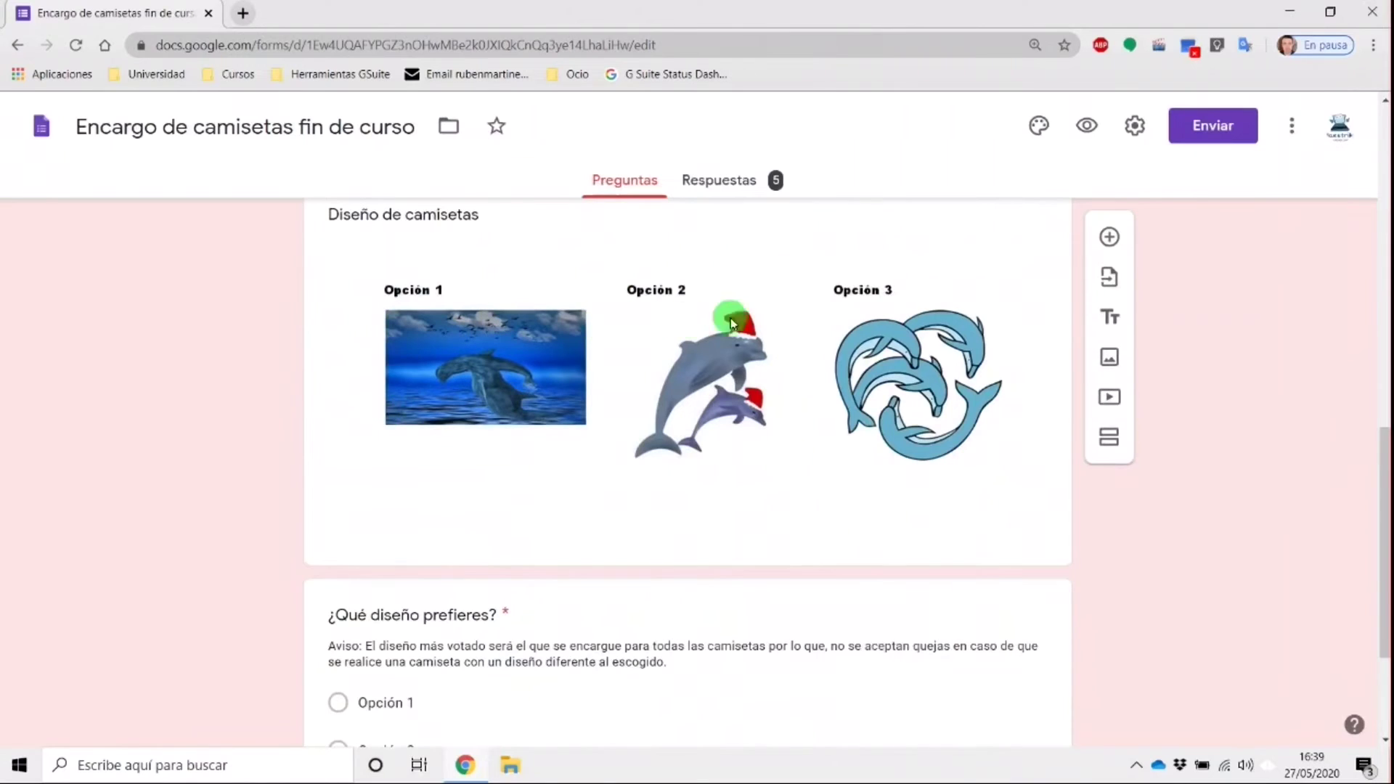
pyautogui.scroll(-2, 408, 406)
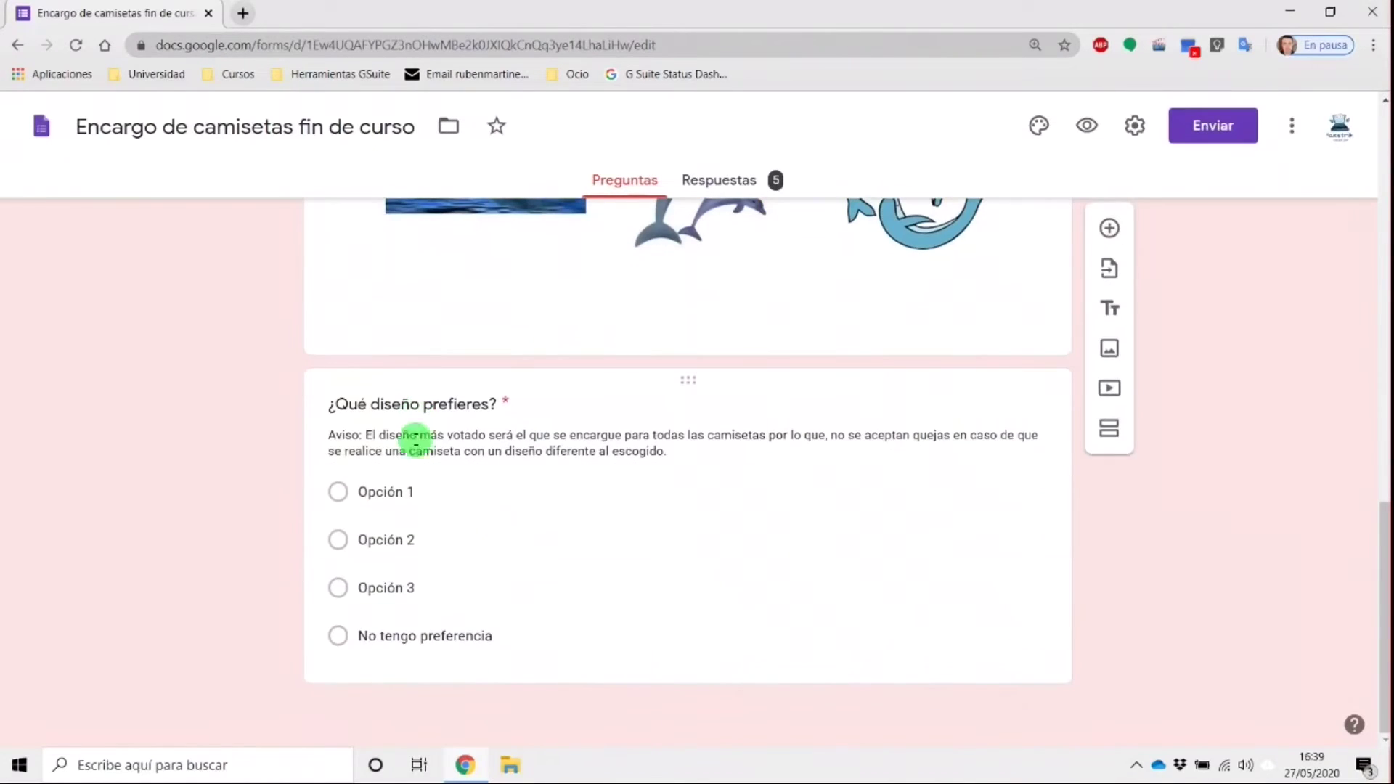
pyautogui.scroll(8, 457, 399)
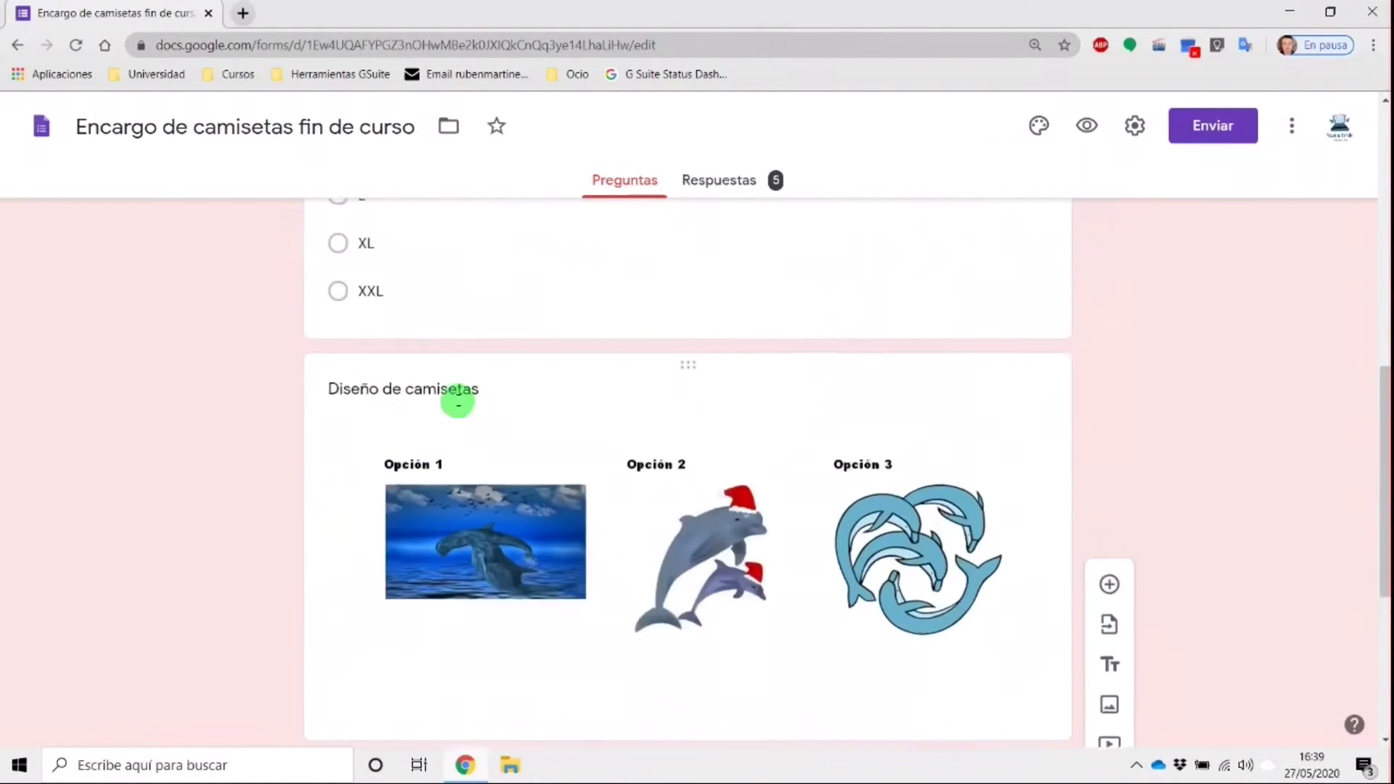
pyautogui.scroll(5, 576, 215)
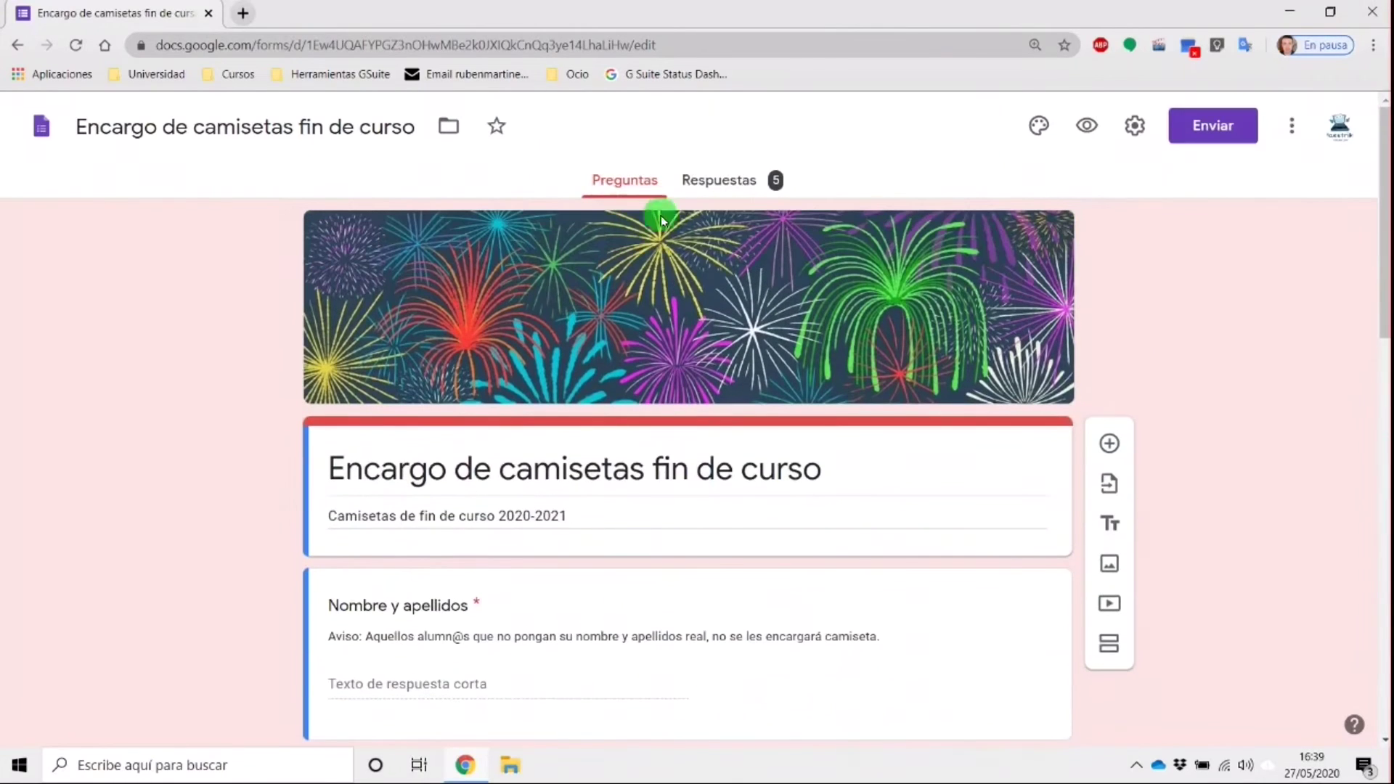
# Step: Review the response summary of the T-shirt form, including the charts for shirt size and preferred design
pyautogui.click(707, 194)
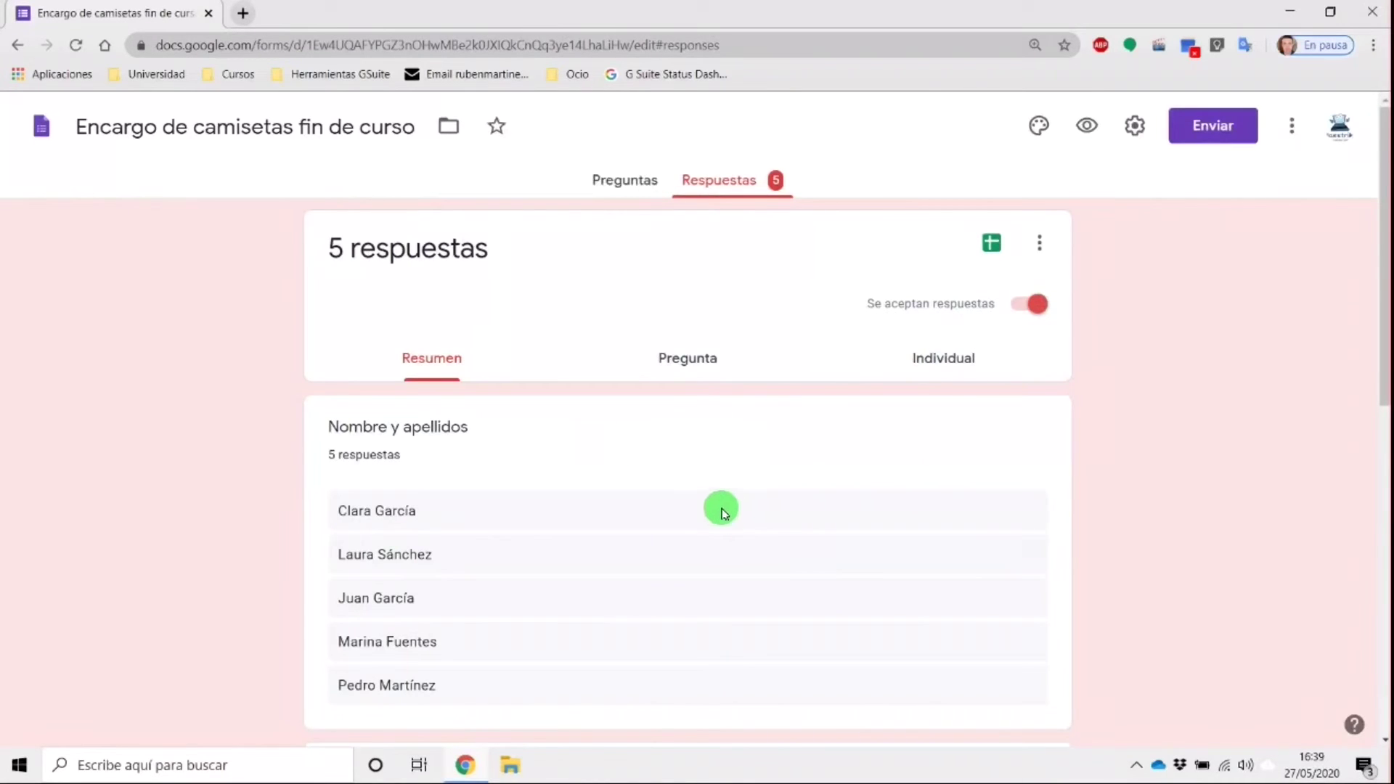
pyautogui.scroll(-6, 722, 512)
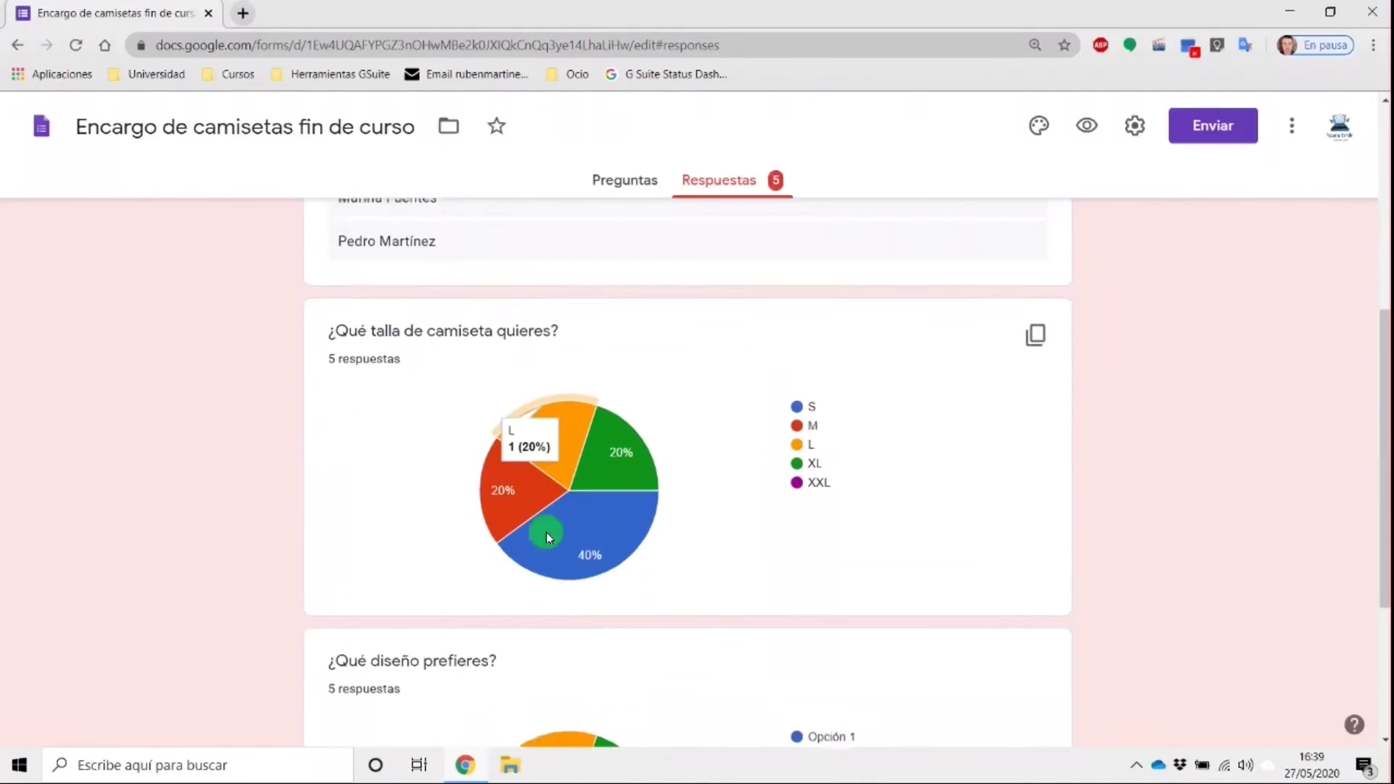
pyautogui.scroll(-4, 546, 542)
pyautogui.scroll(5, 673, 465)
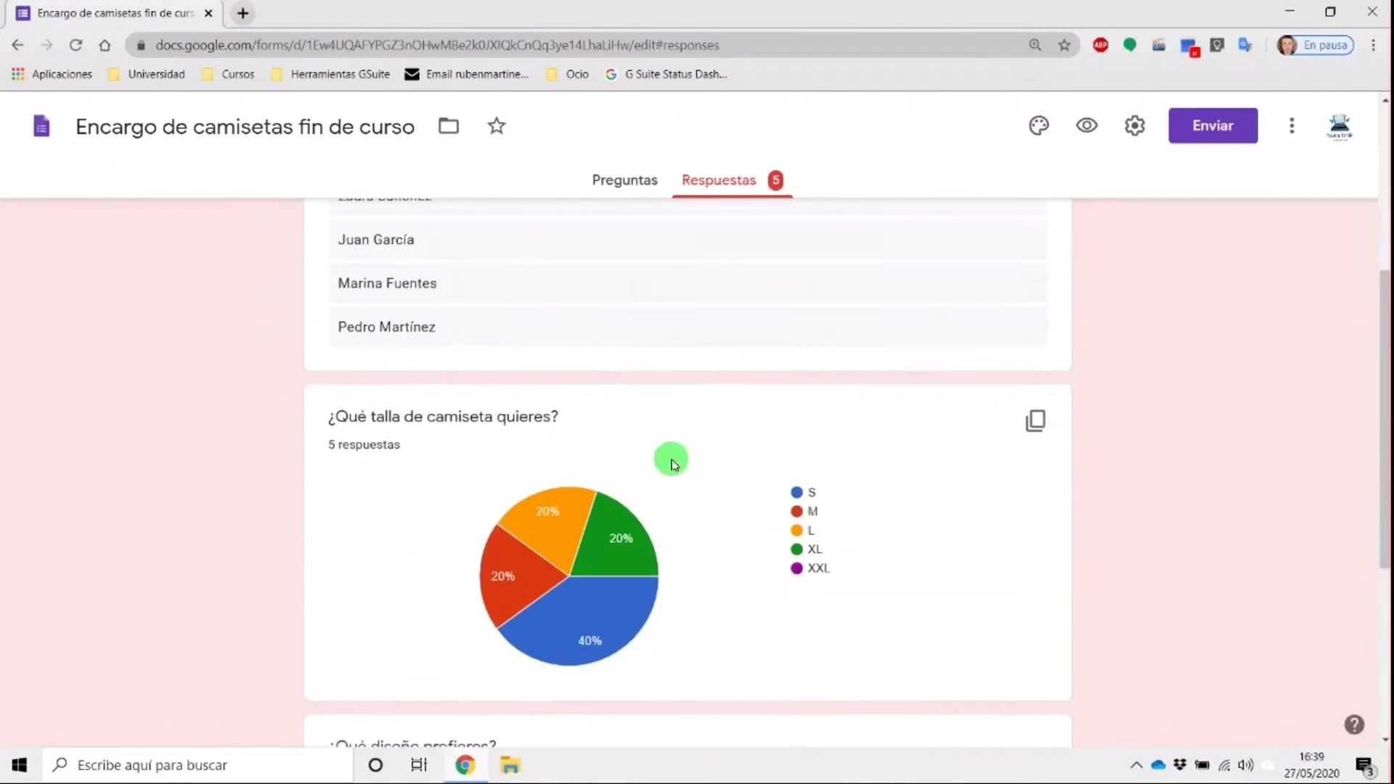
pyautogui.scroll(-2, 385, 338)
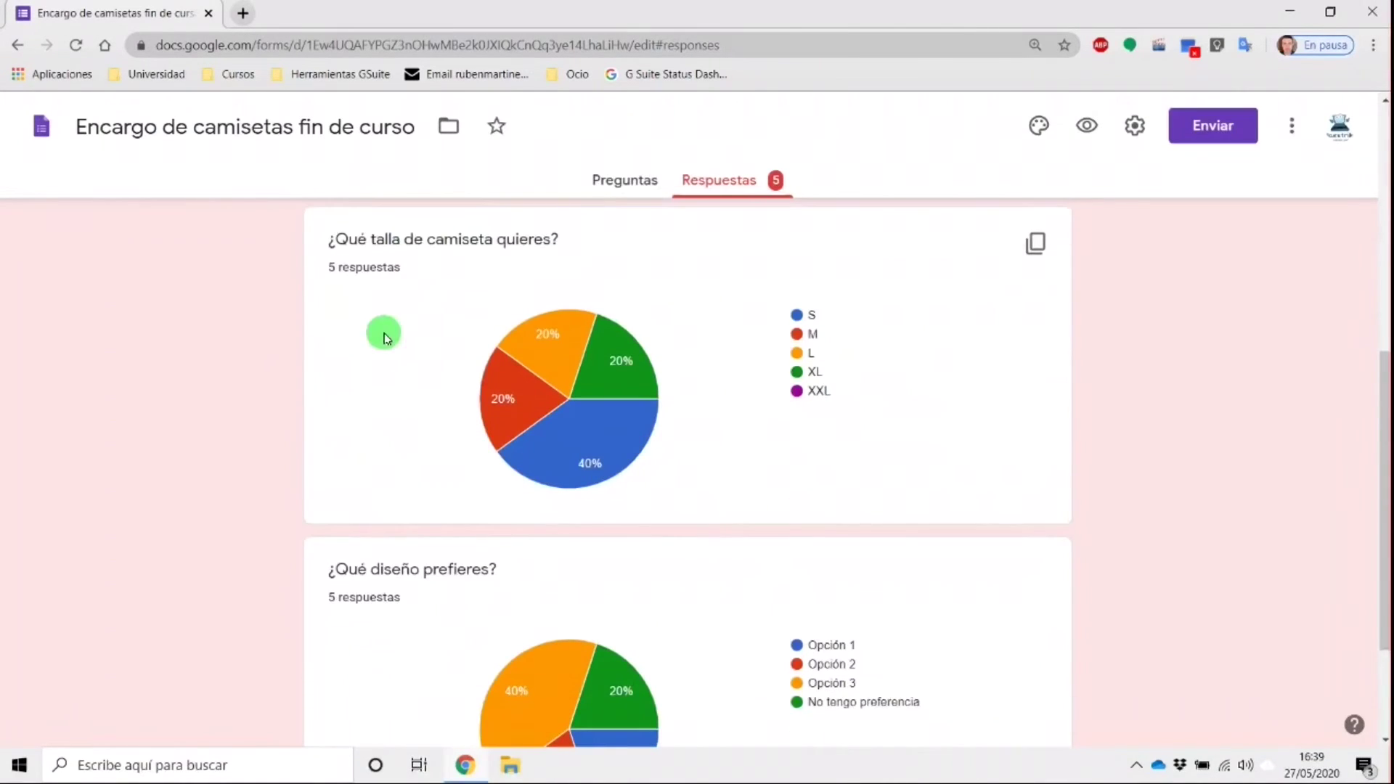
pyautogui.scroll(-2, 633, 378)
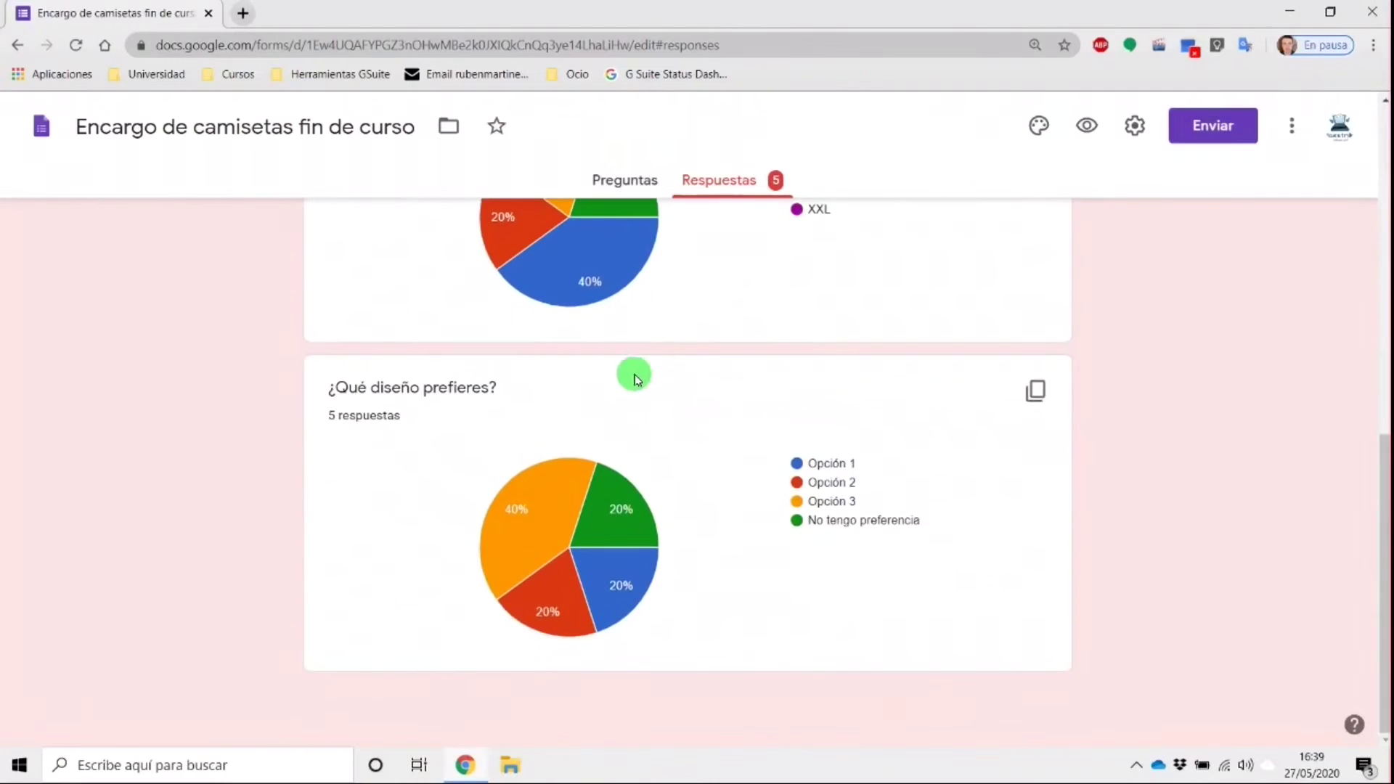
pyautogui.moveTo(521, 572)
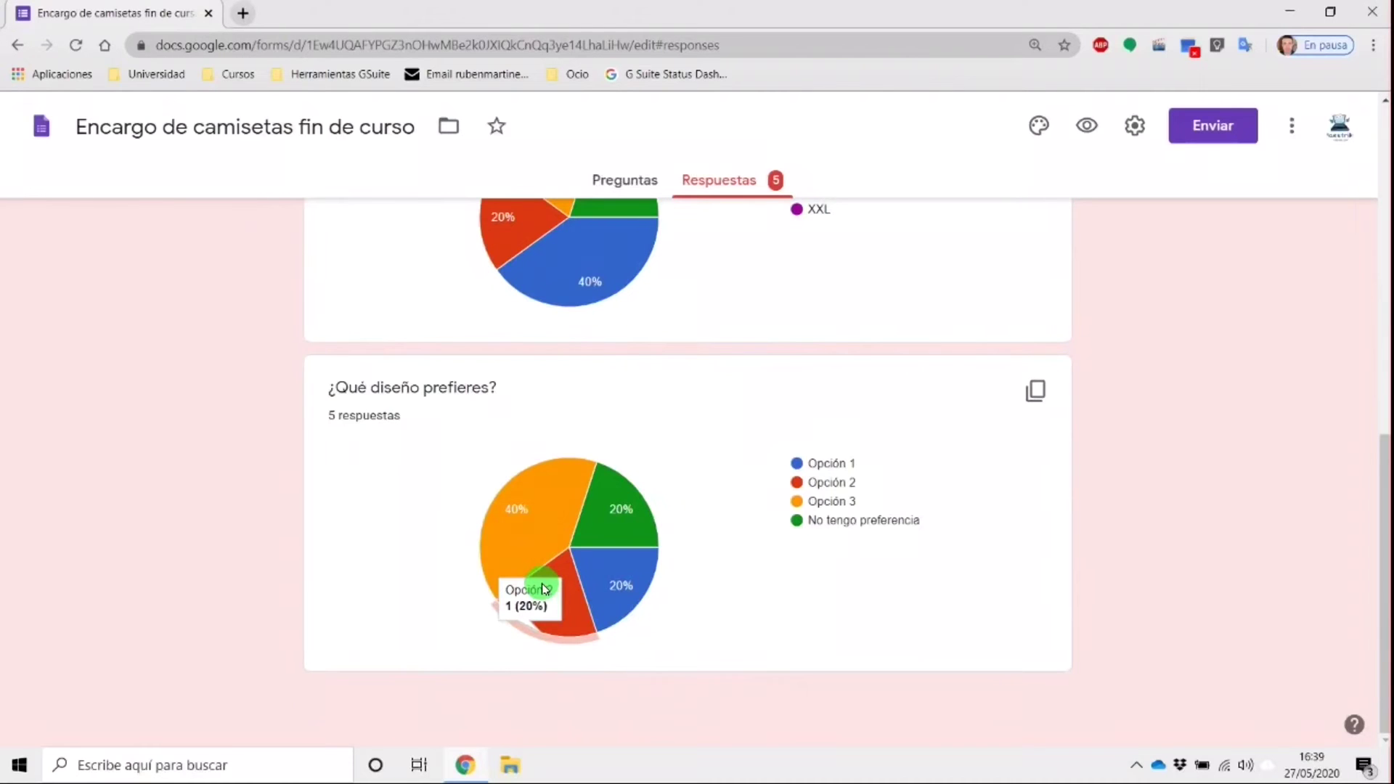
pyautogui.scroll(10, 545, 589)
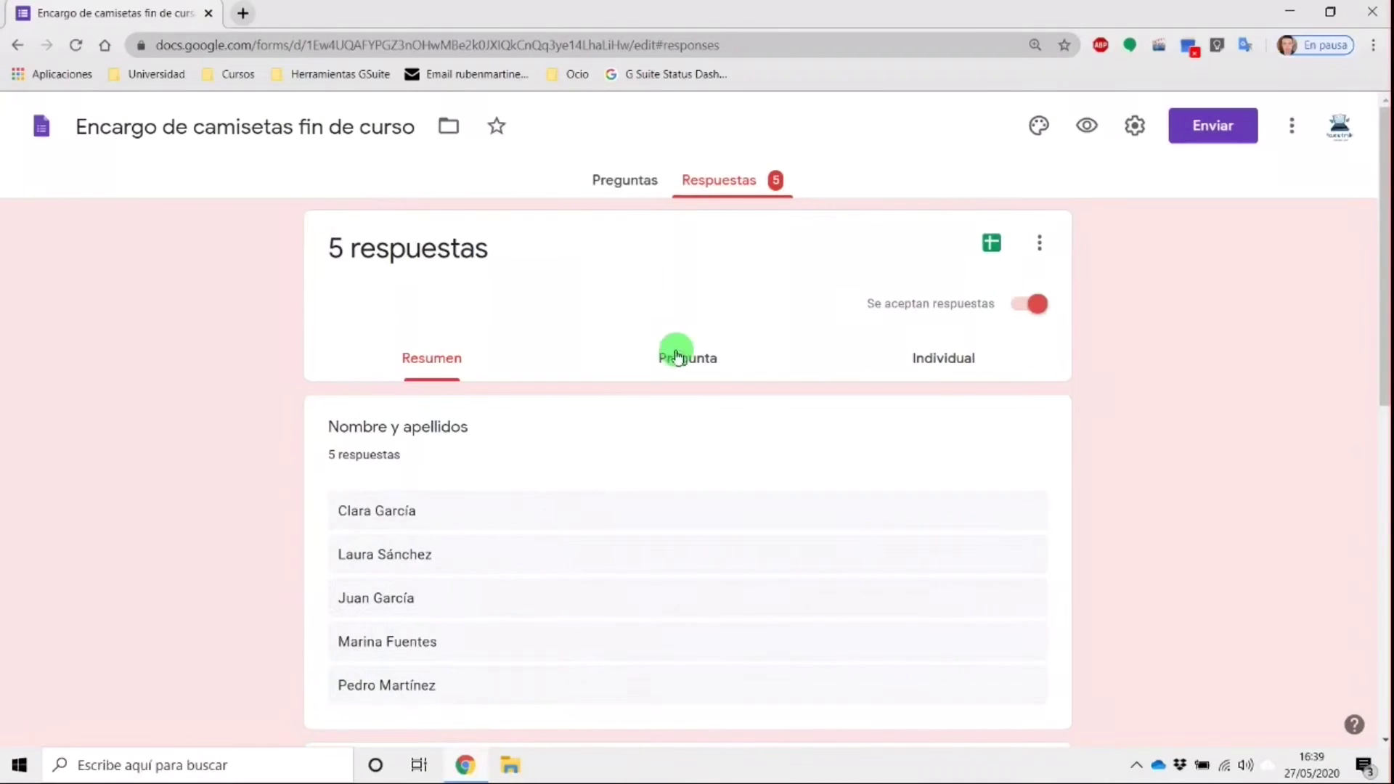
# Step: View the T-shirt form's responses in Google Sheets, and return to the list of recent forms with the spreadsheet closed
pyautogui.click(989, 254)
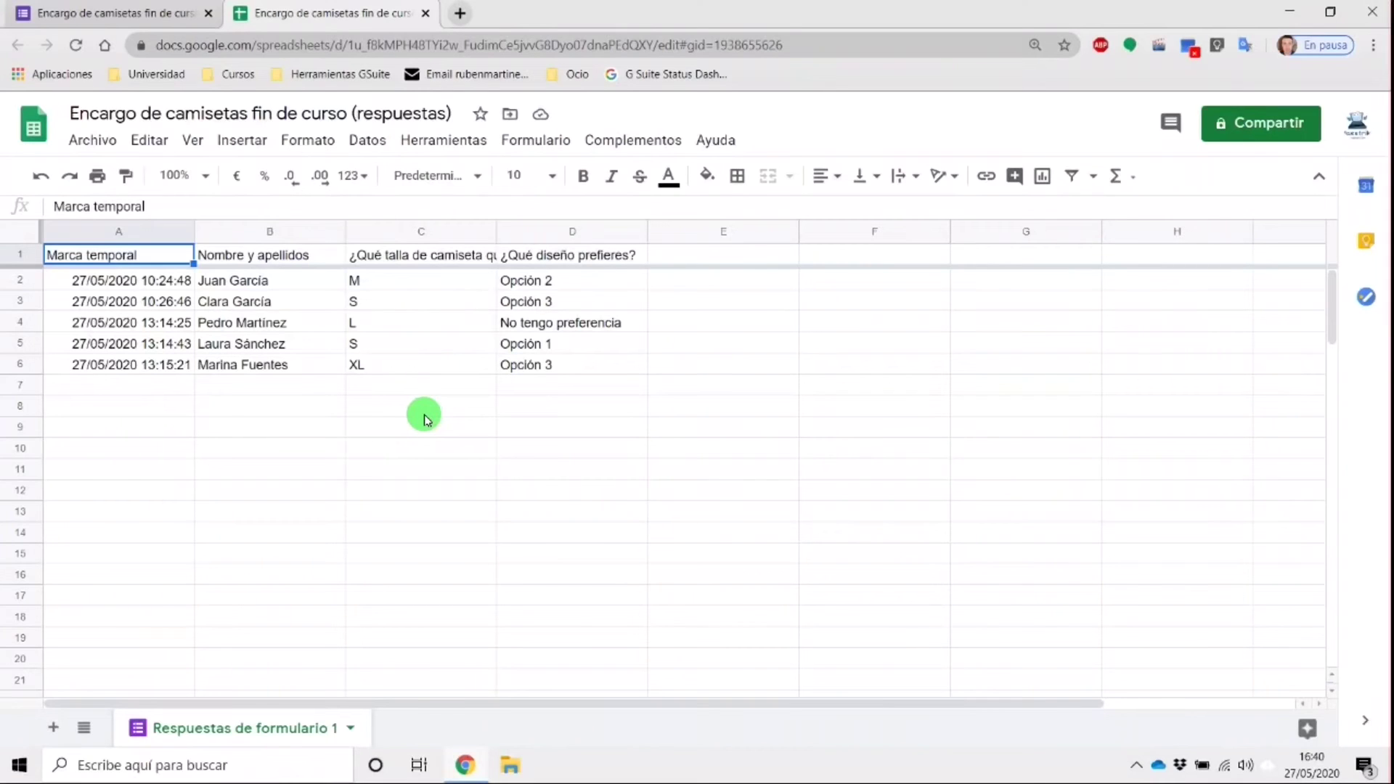
pyautogui.click(82, 18)
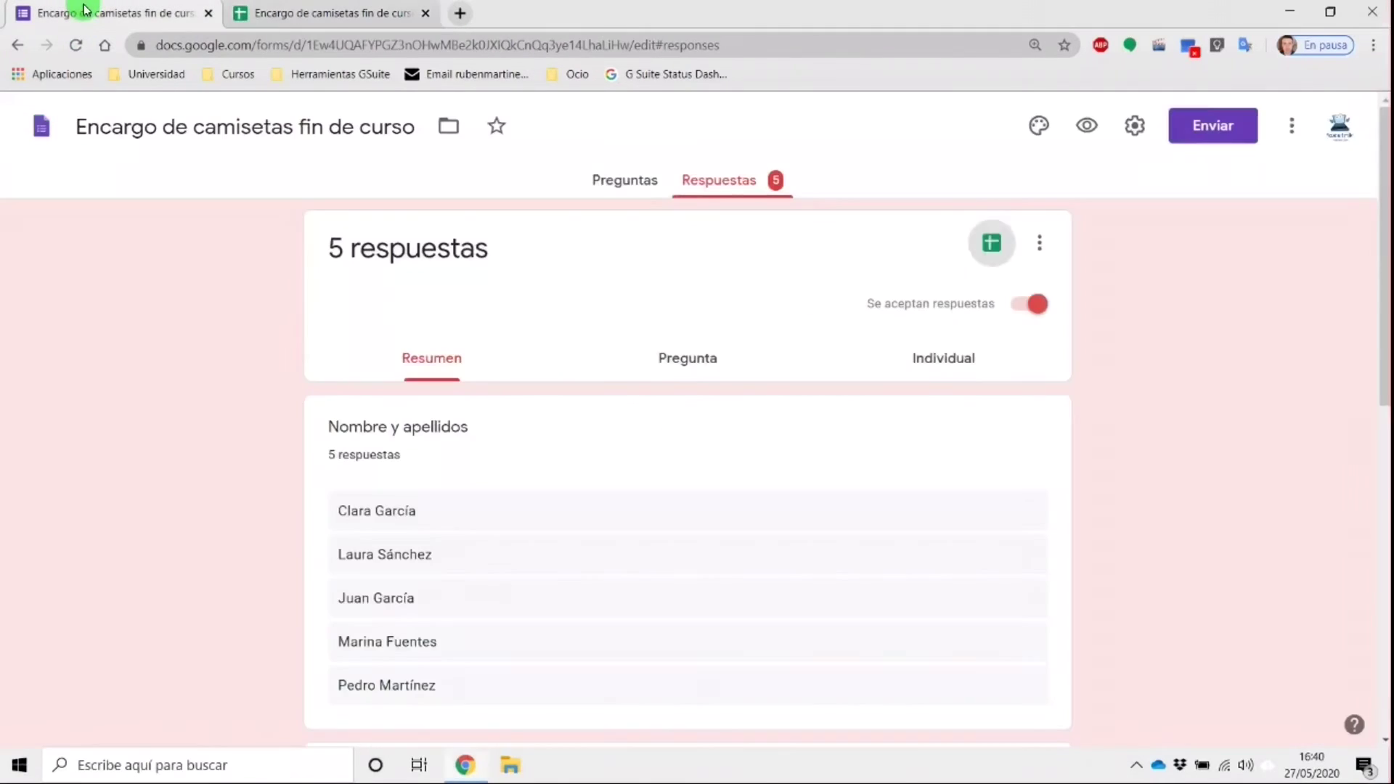
pyautogui.click(43, 128)
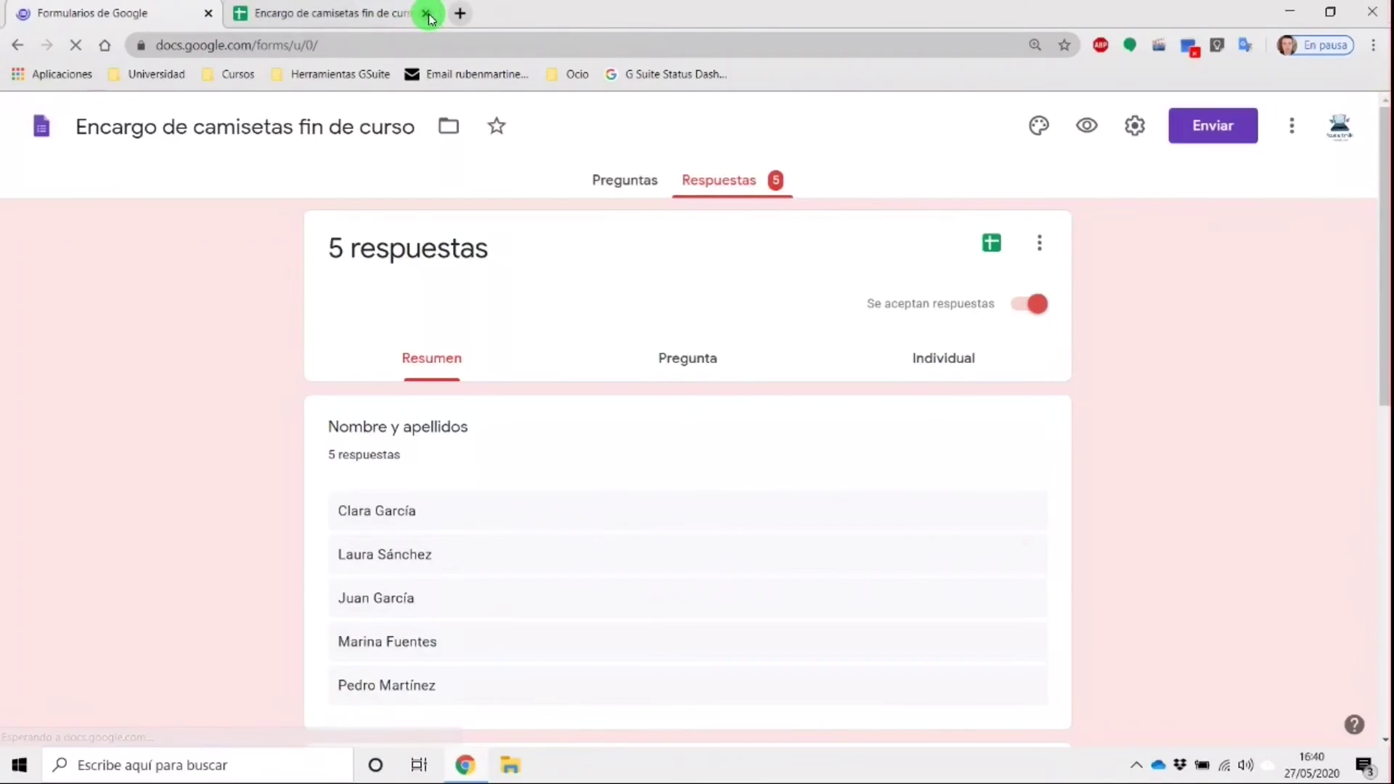
pyautogui.click(426, 13)
# Step: Open the recent form "Club de lectura: Valora el último libro que has leído" and examine its questions, including the optional drawing upload's settings
pyautogui.scroll(-1, 552, 472)
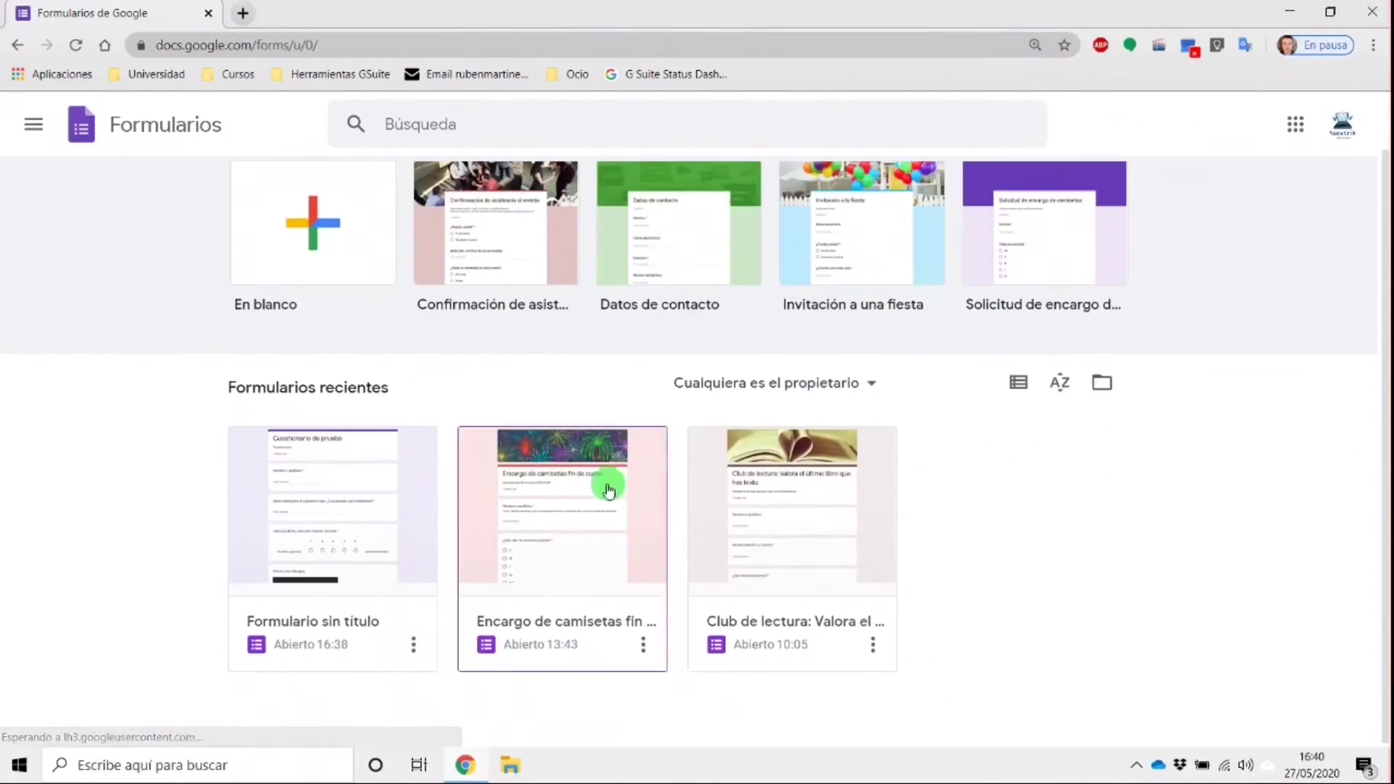
pyautogui.click(757, 495)
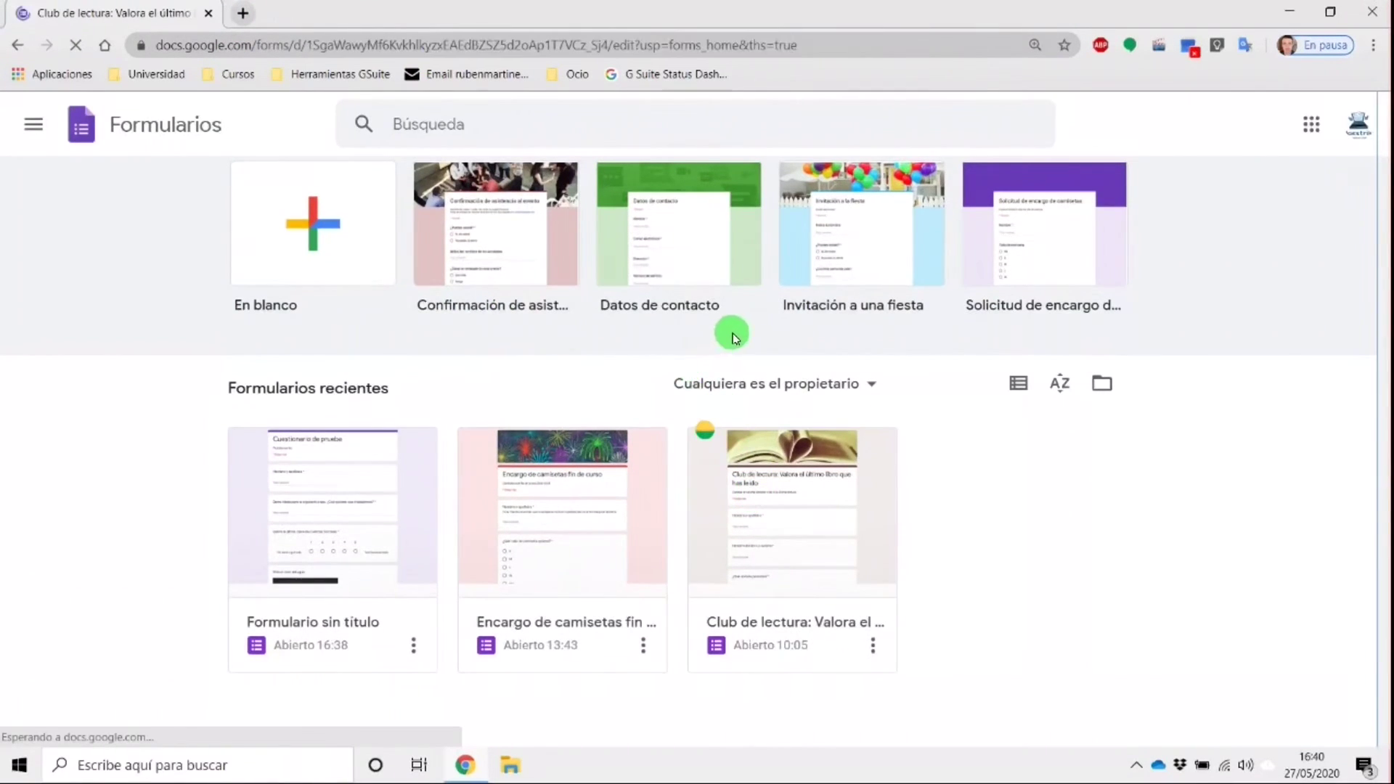
pyautogui.scroll(-2, 716, 311)
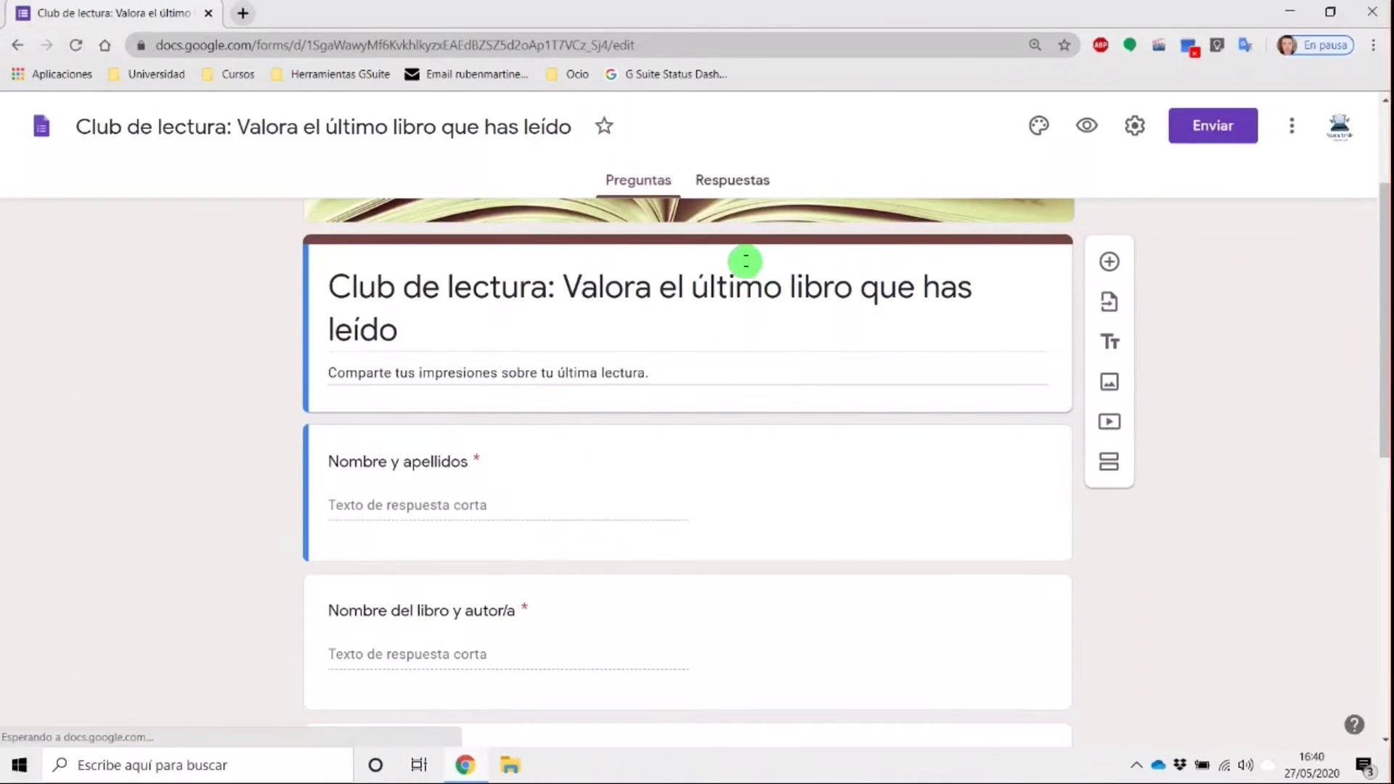
pyautogui.scroll(-2, 625, 443)
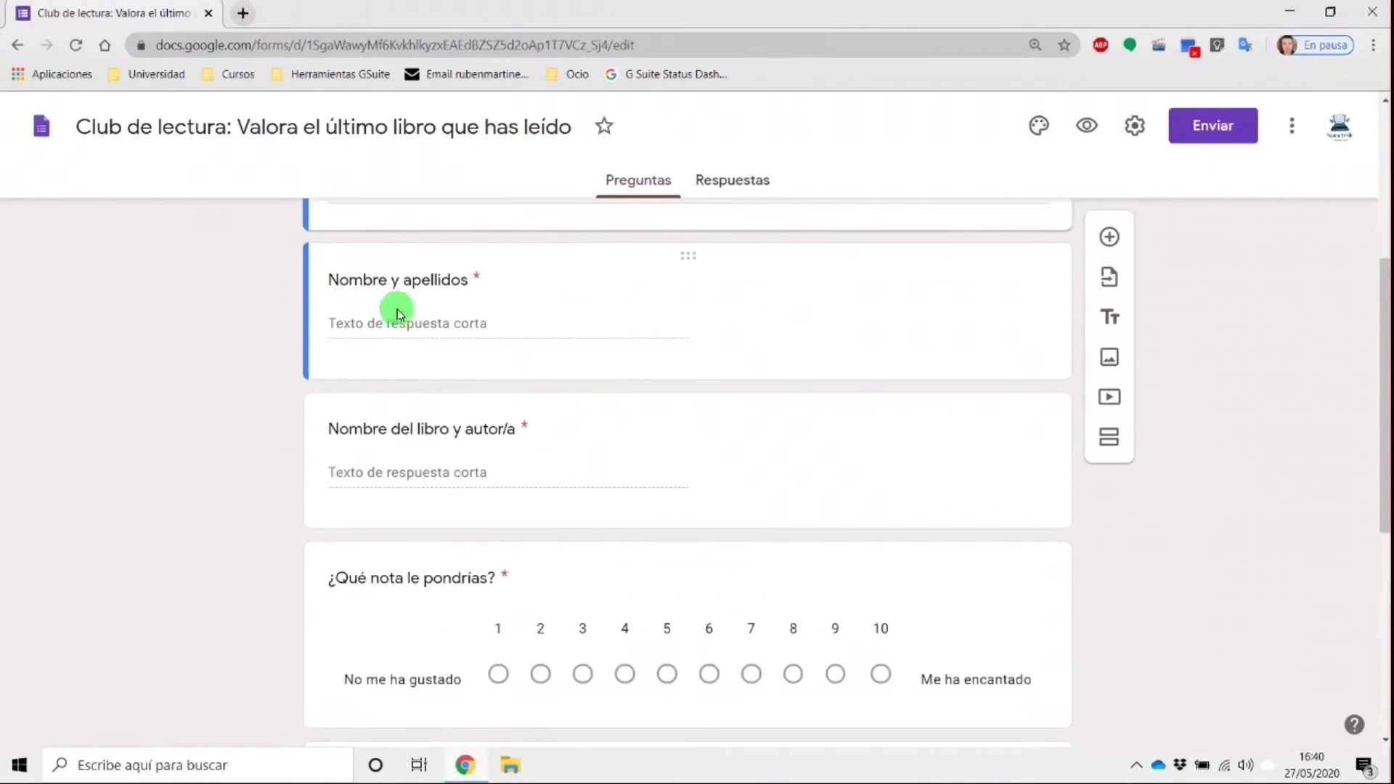
pyautogui.scroll(-1, 373, 467)
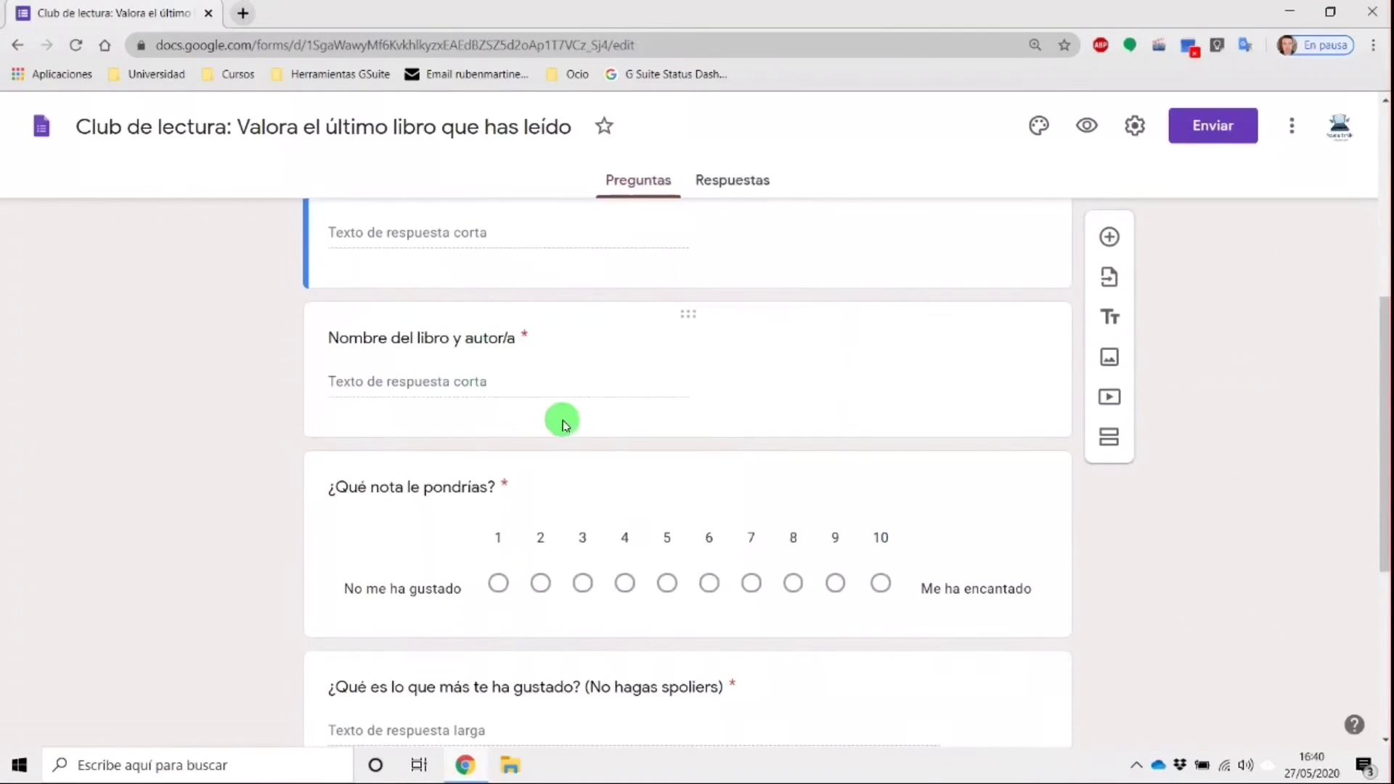
pyautogui.scroll(-2, 560, 392)
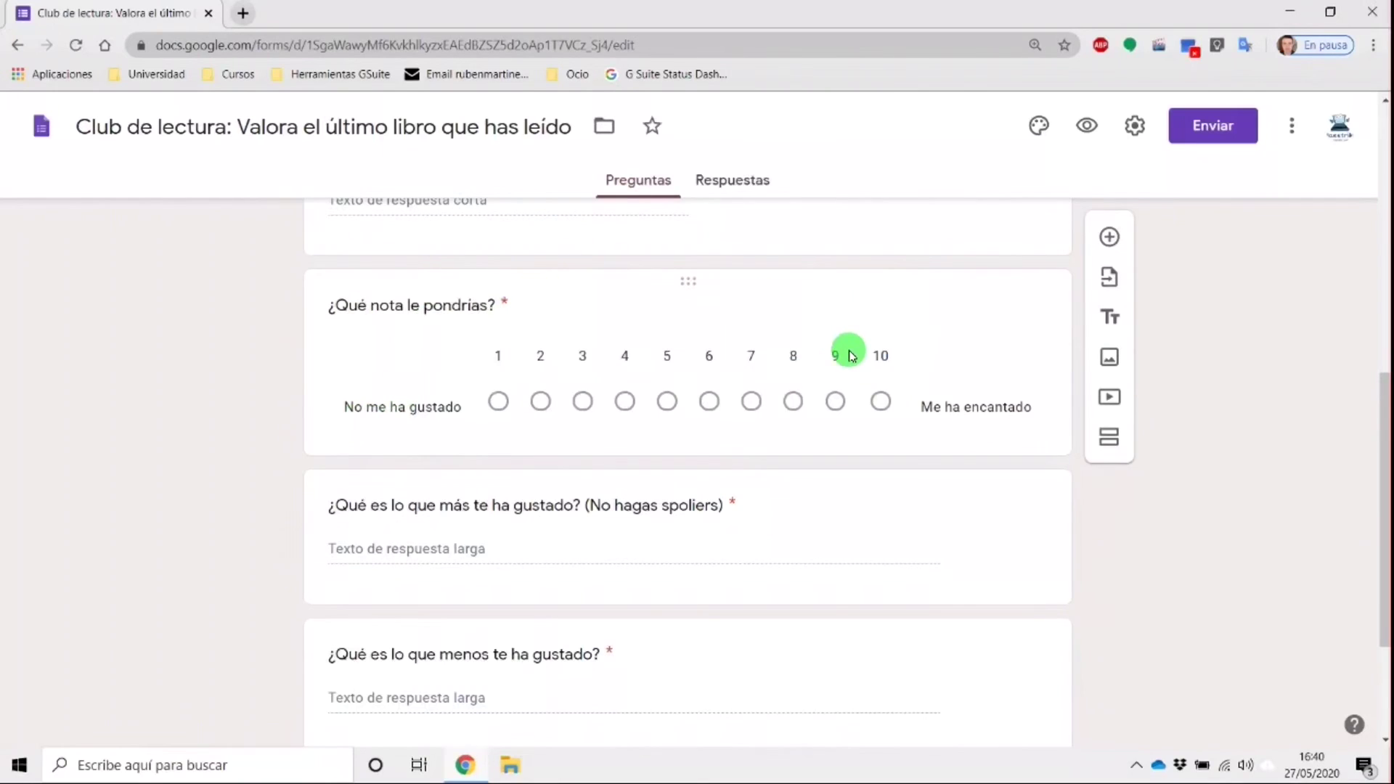
pyautogui.scroll(-1, 815, 367)
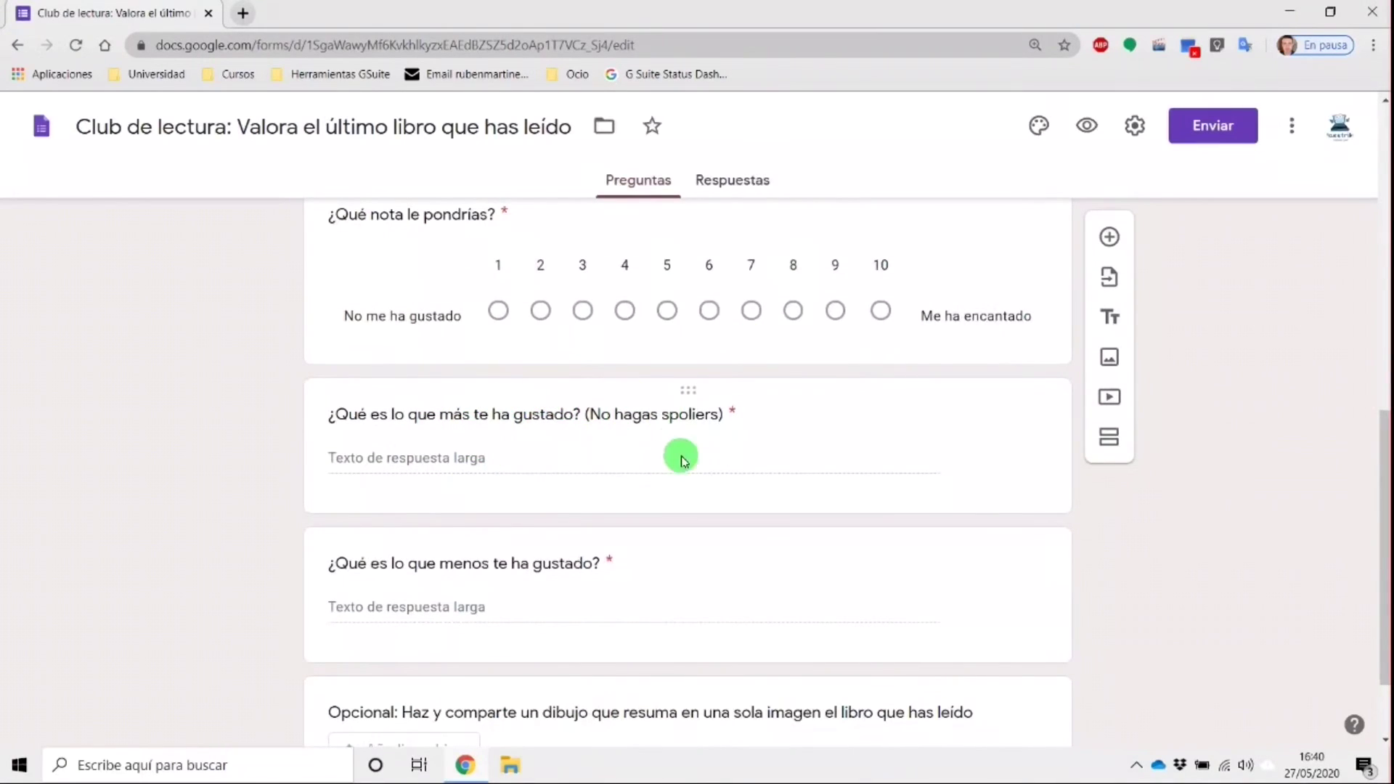
pyautogui.scroll(-1, 535, 402)
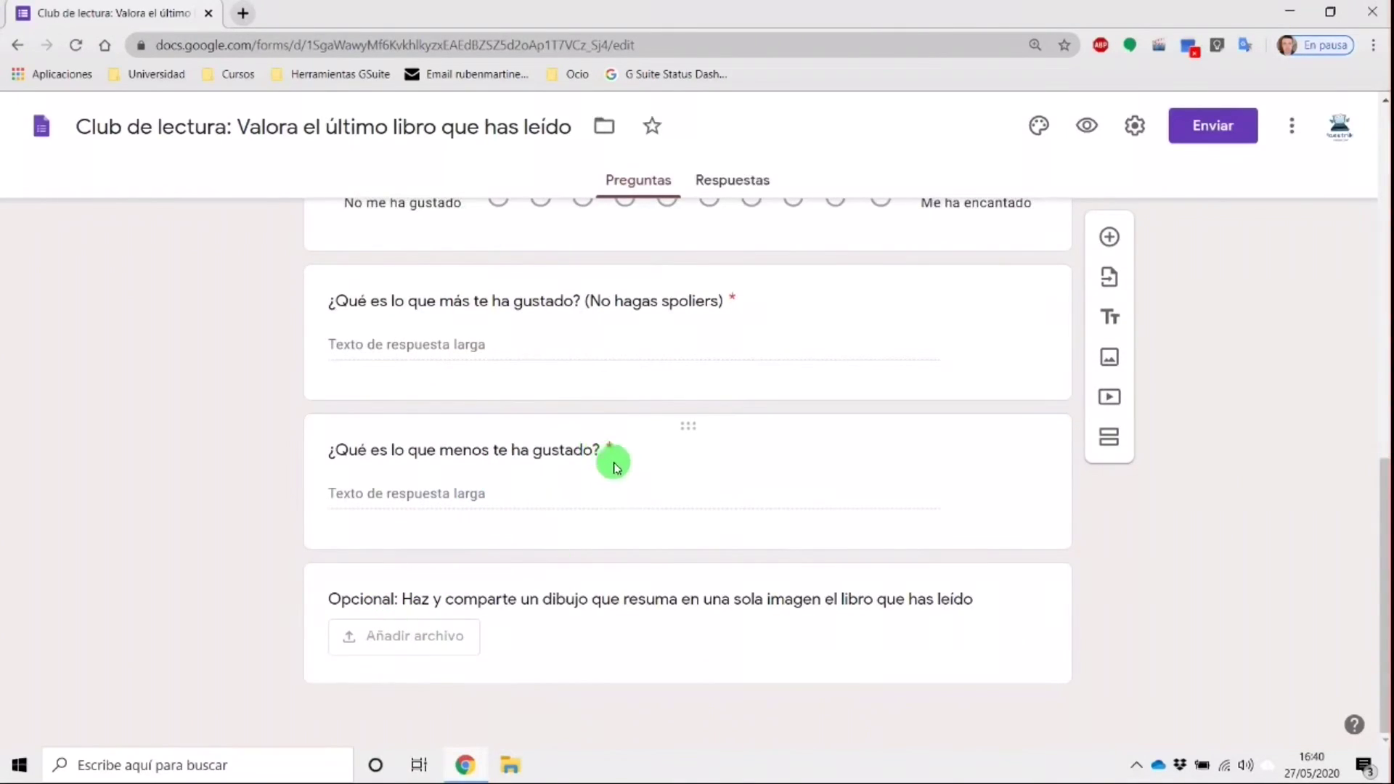
pyautogui.click(628, 597)
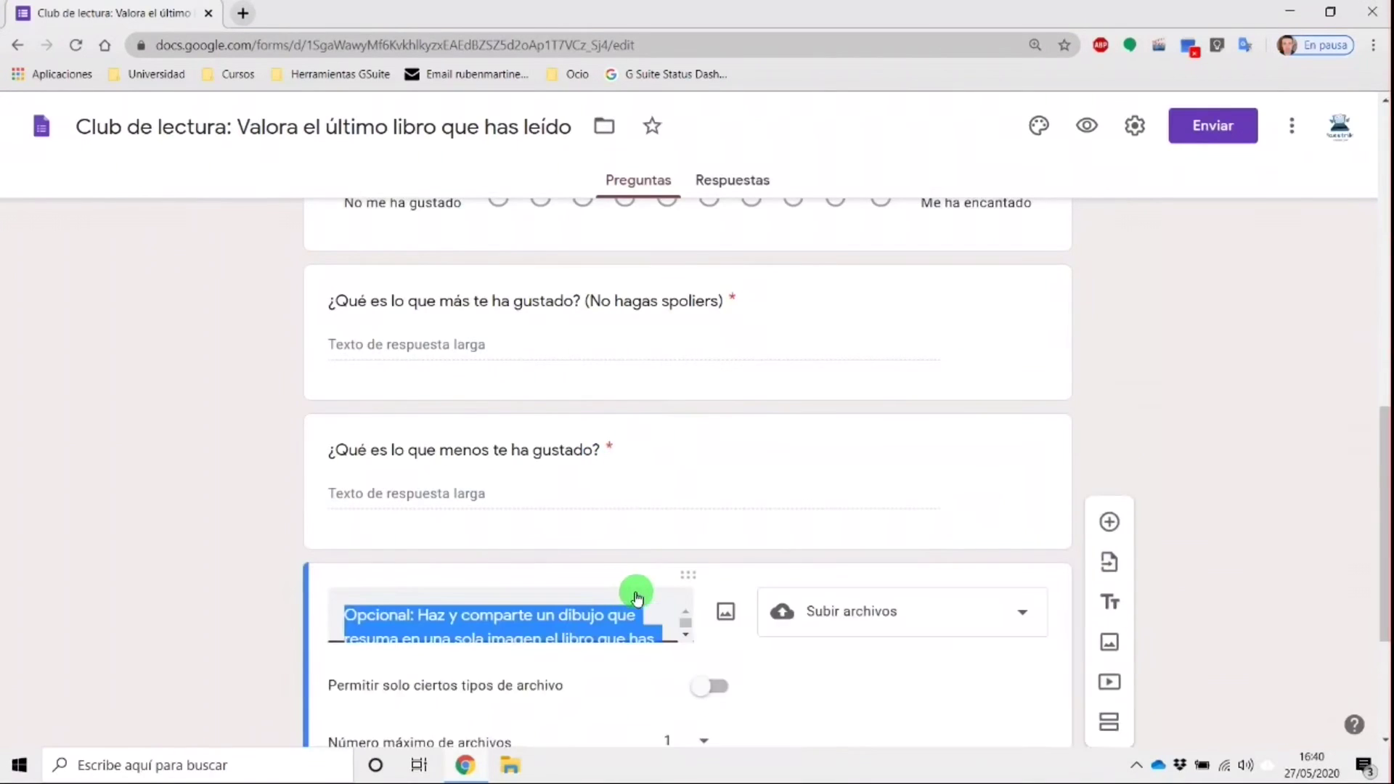